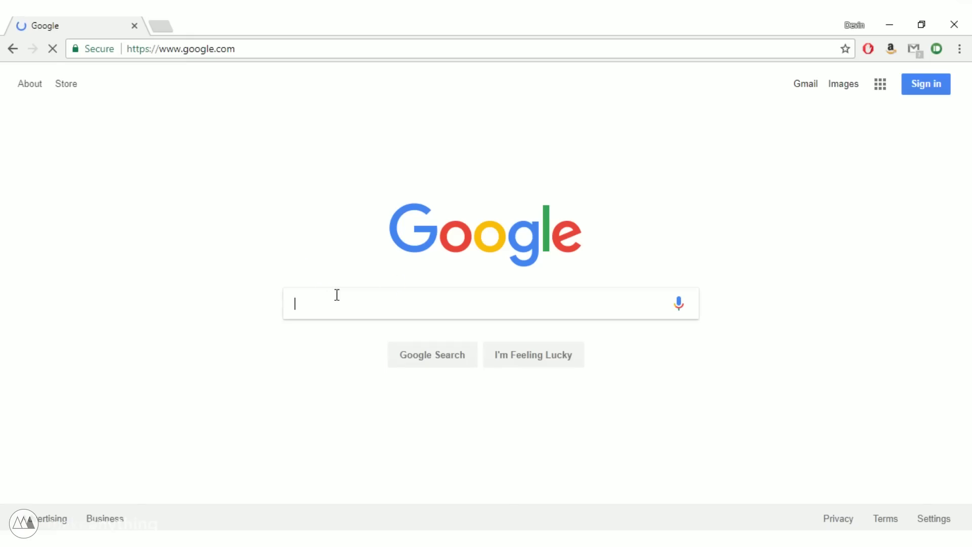
# Step: Run a Google search for 'terrain 2 stl'
pyautogui.write('terrain 2 ')
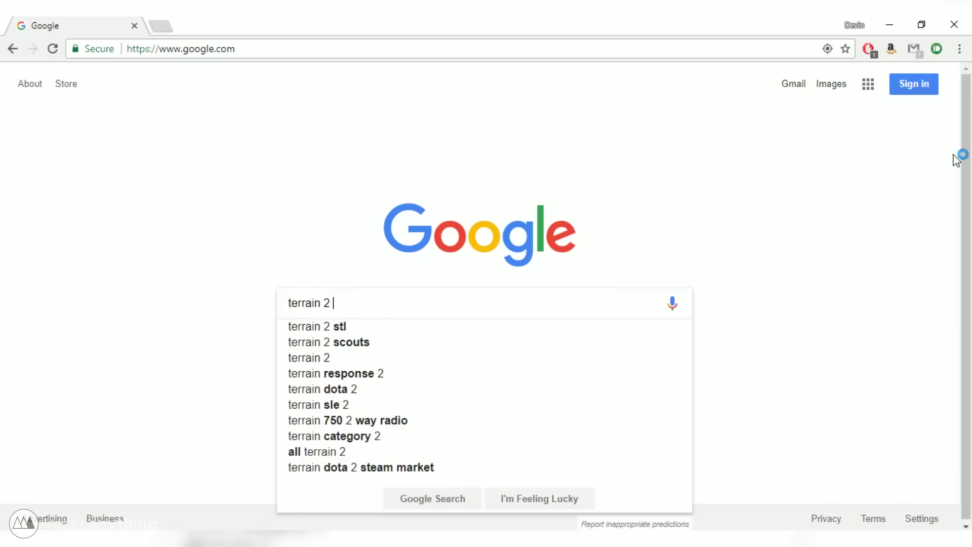
pyautogui.write('stl')
pyautogui.press('Return')
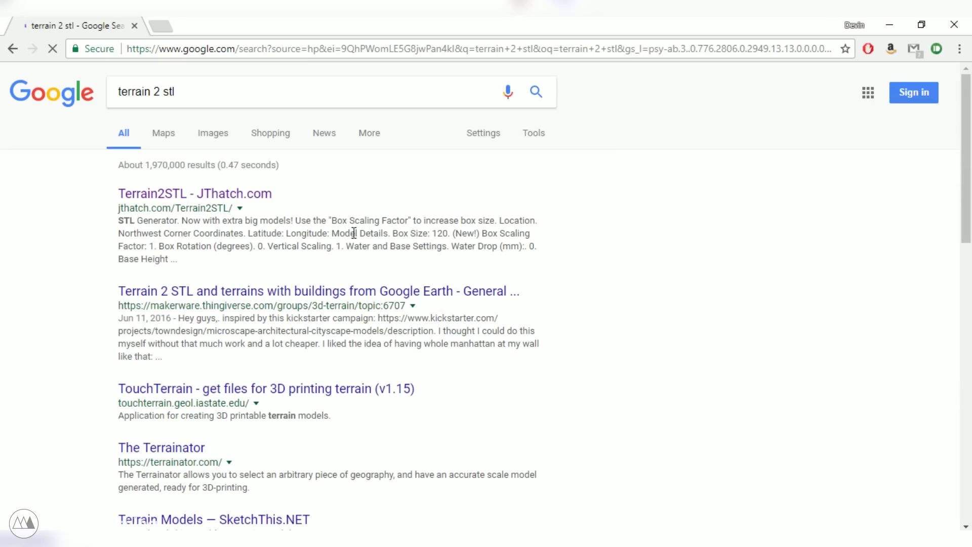
# Step: Open the Terrain2STL site and zoom its map in on southern California
pyautogui.click(202, 195)
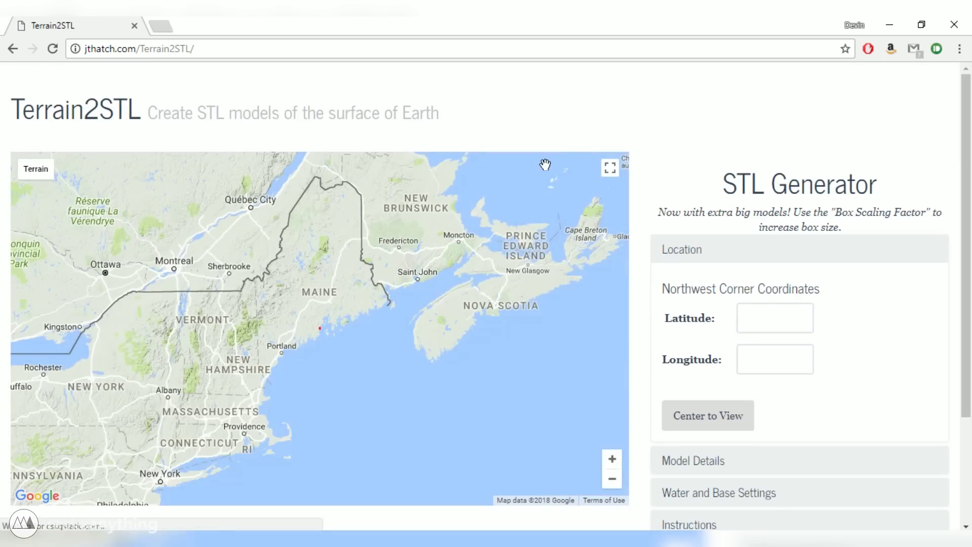
pyautogui.click(613, 480)
pyautogui.moveTo(89, 441); pyautogui.dragTo(326, 324)
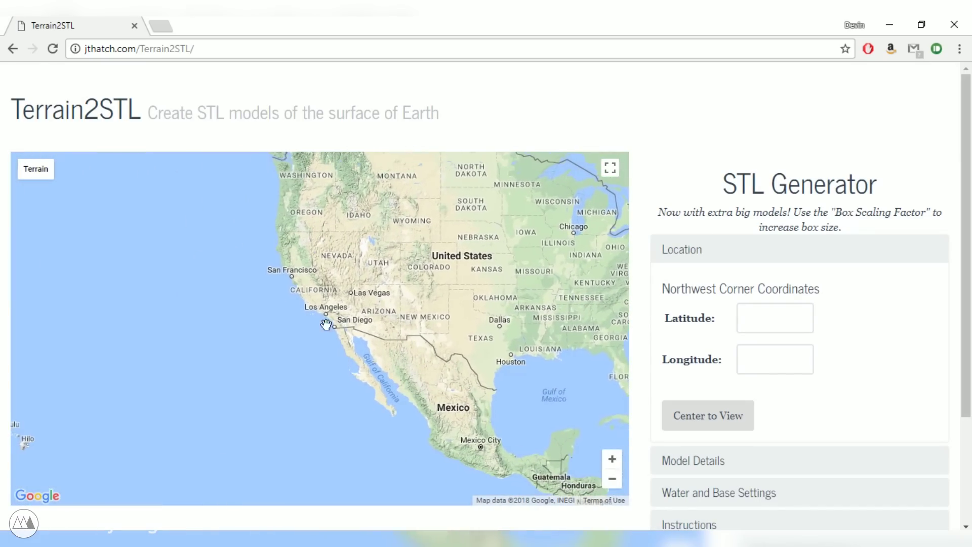
pyautogui.click(612, 459)
pyautogui.scroll(2, 442, 373)
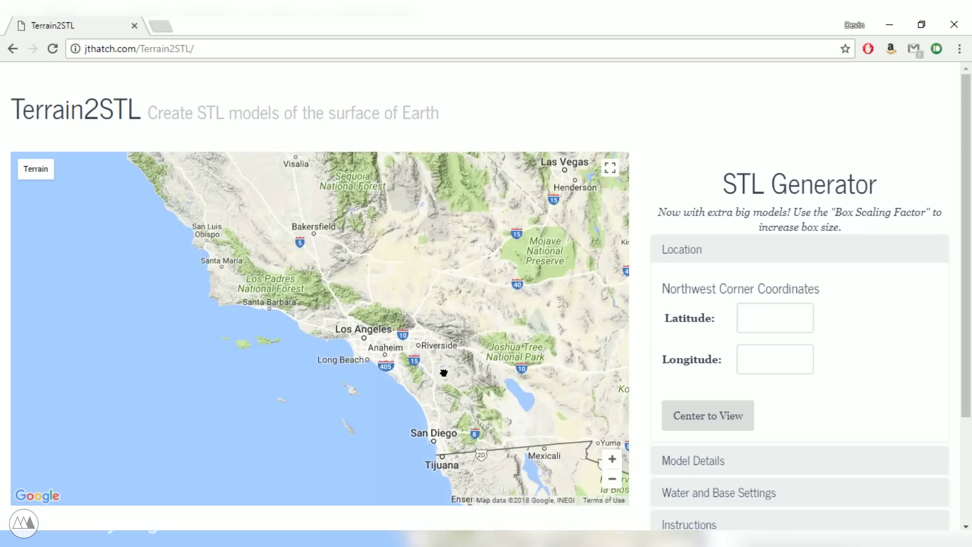
# Step: Centre the map on Death Valley so the northwest corner reads 36.5102, -116.9257
pyautogui.moveTo(391, 304); pyautogui.dragTo(340, 386)
pyautogui.moveTo(388, 338); pyautogui.dragTo(339, 337)
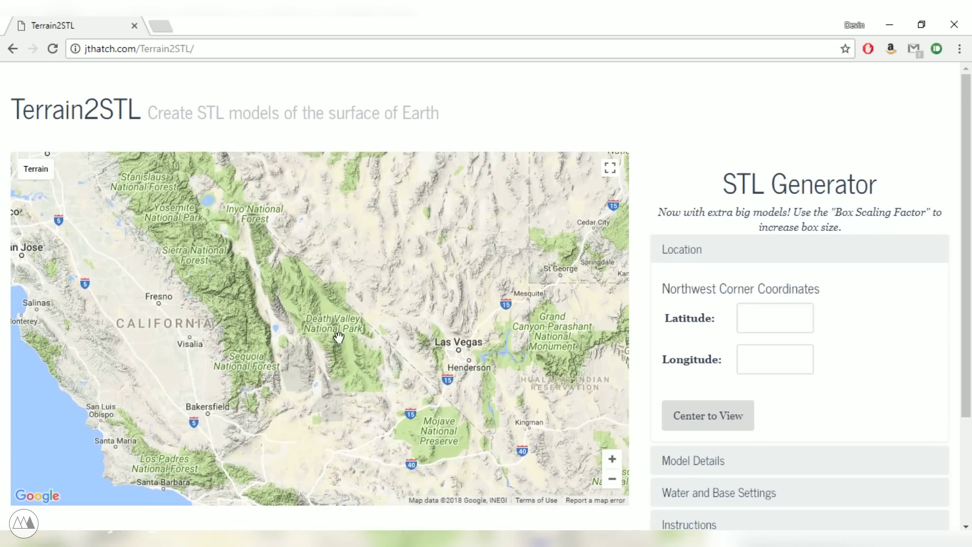
pyautogui.click(613, 460)
pyautogui.click(613, 460)
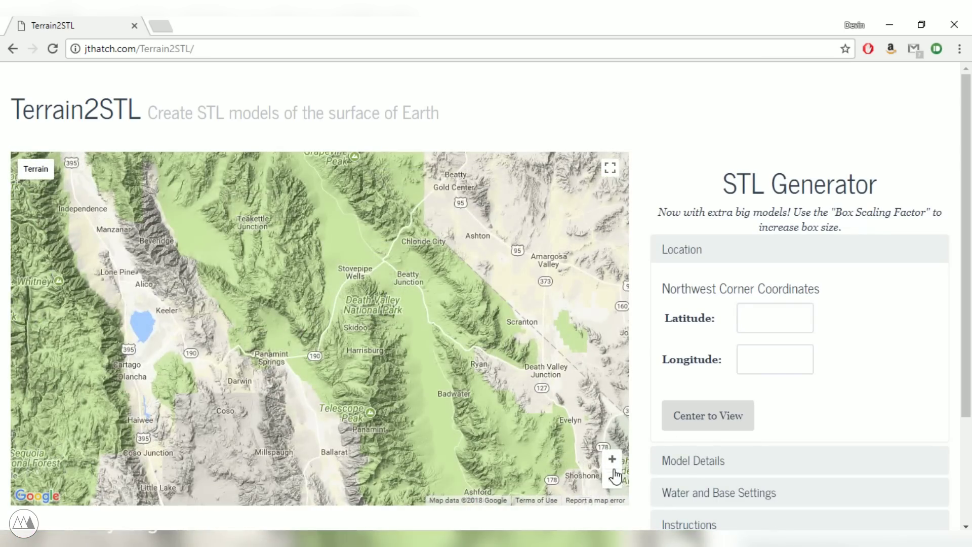
pyautogui.click(613, 479)
pyautogui.moveTo(495, 427); pyautogui.dragTo(458, 436)
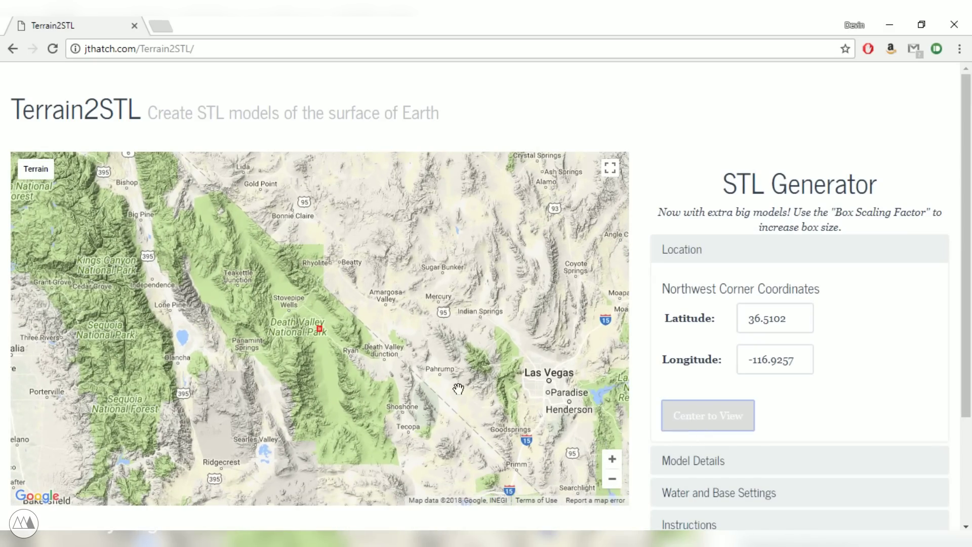
pyautogui.moveTo(458, 389); pyautogui.dragTo(495, 389)
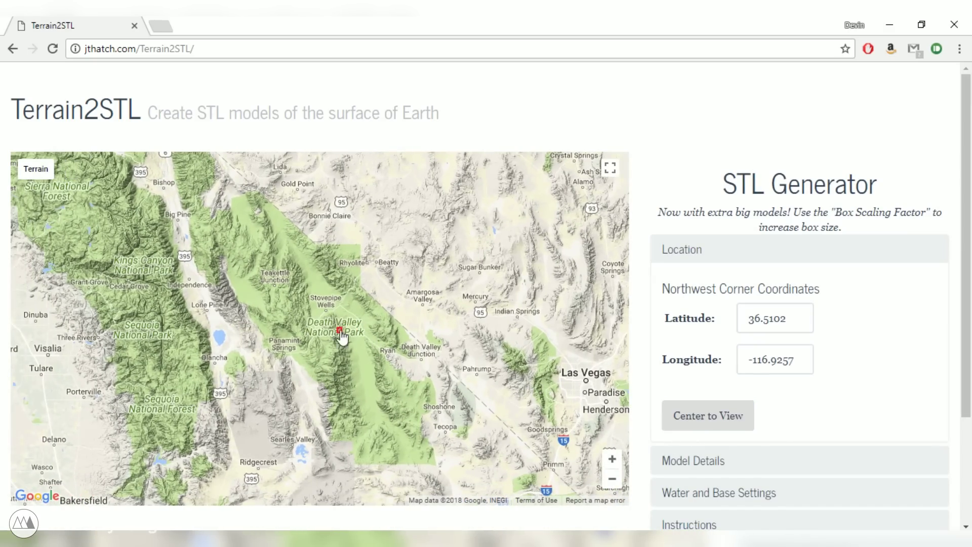
# Step: In Model Details, set box scaling to 10 and box size to 3600
pyautogui.click(672, 462)
pyautogui.scroll(-2, 766, 412)
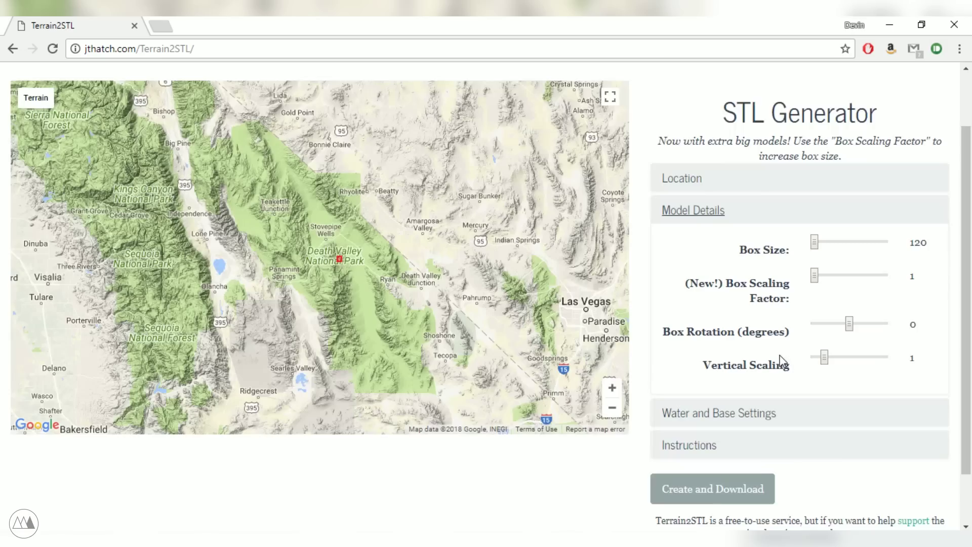
pyautogui.scroll(2, 786, 354)
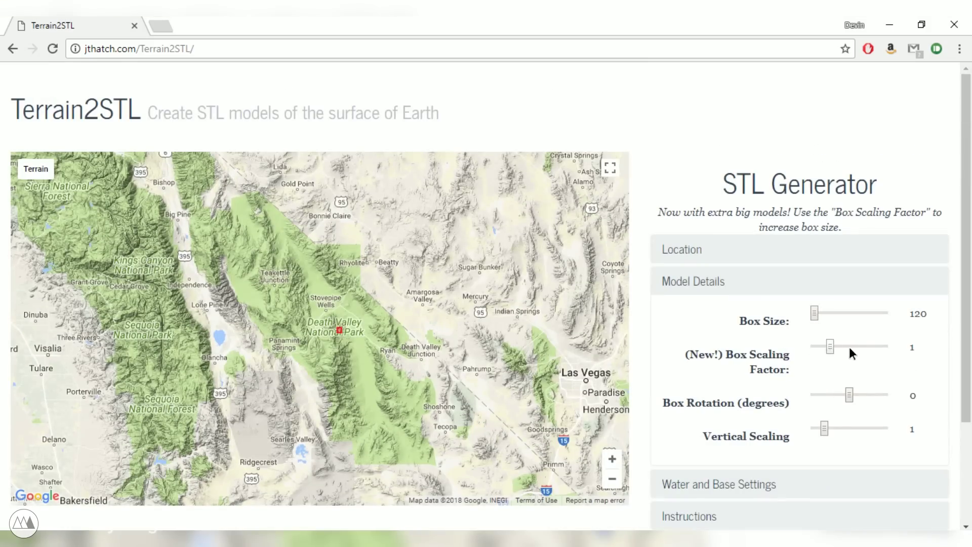
pyautogui.moveTo(917, 345); pyautogui.dragTo(903, 344)
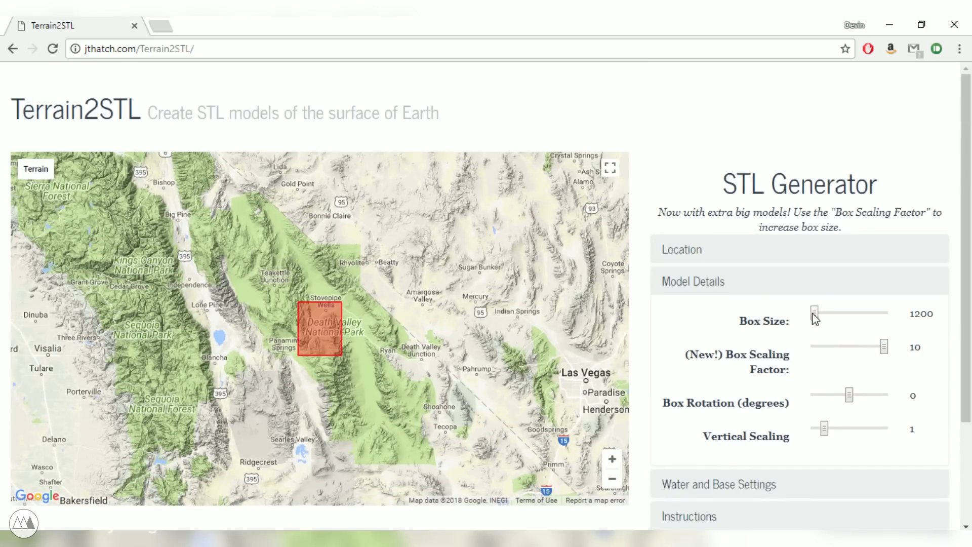
pyautogui.moveTo(855, 313); pyautogui.dragTo(821, 316)
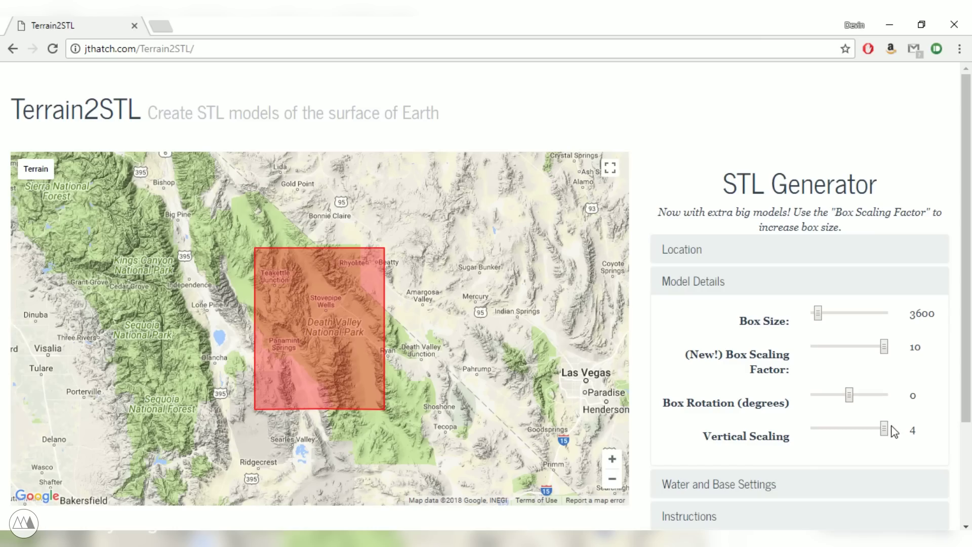
pyautogui.scroll(-2, 961, 336)
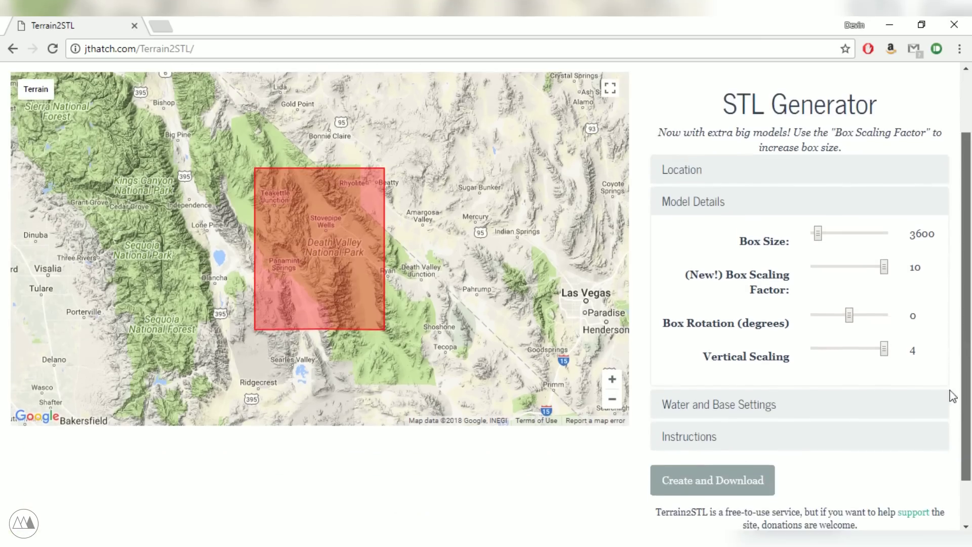
# Step: Set the base height to 10 mm and move the model area up-left toward Panamint Springs
pyautogui.click(777, 411)
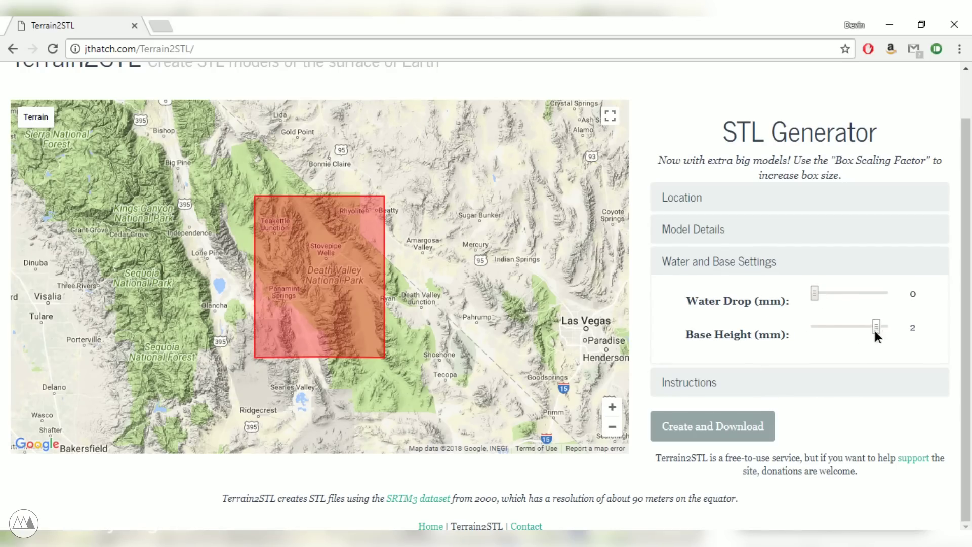
pyautogui.moveTo(877, 332)
pyautogui.mouseDown()
pyautogui.moveTo(895, 330)
pyautogui.moveTo(886, 329)
pyautogui.mouseUp()
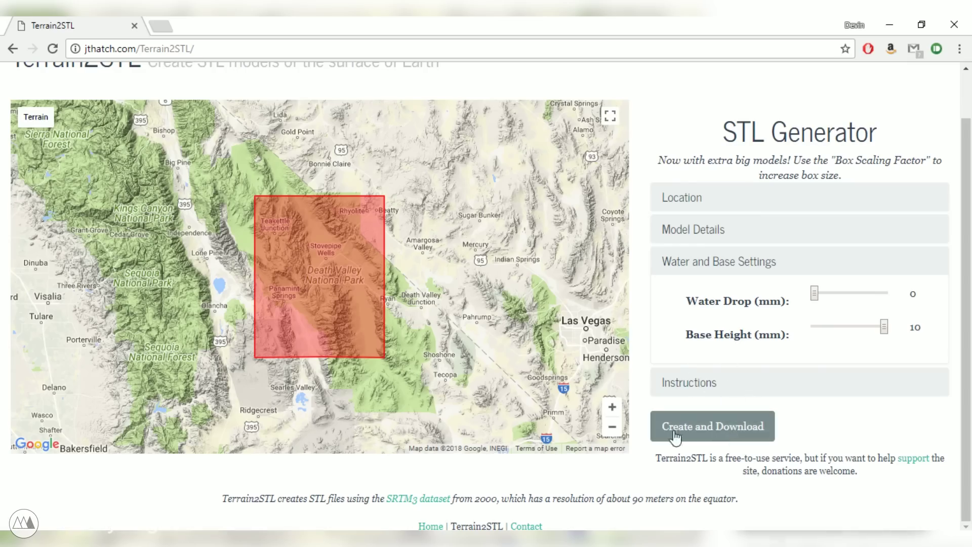
pyautogui.moveTo(340, 323); pyautogui.dragTo(306, 308)
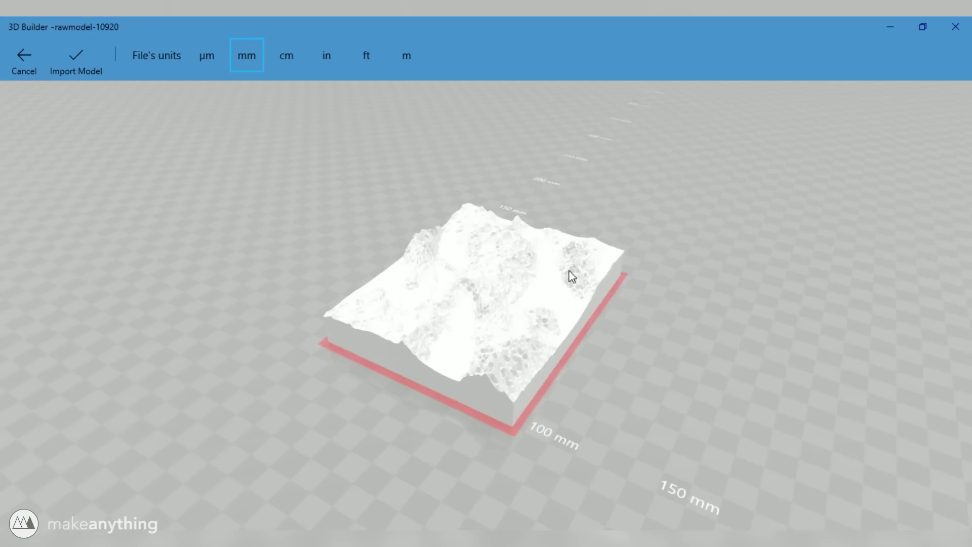
# Step: Orbit and zoom the terrain preview to inspect the whole model
pyautogui.scroll(5, 571, 271)
pyautogui.moveTo(515, 335); pyautogui.dragTo(314, 340)
pyautogui.scroll(5, 419, 343)
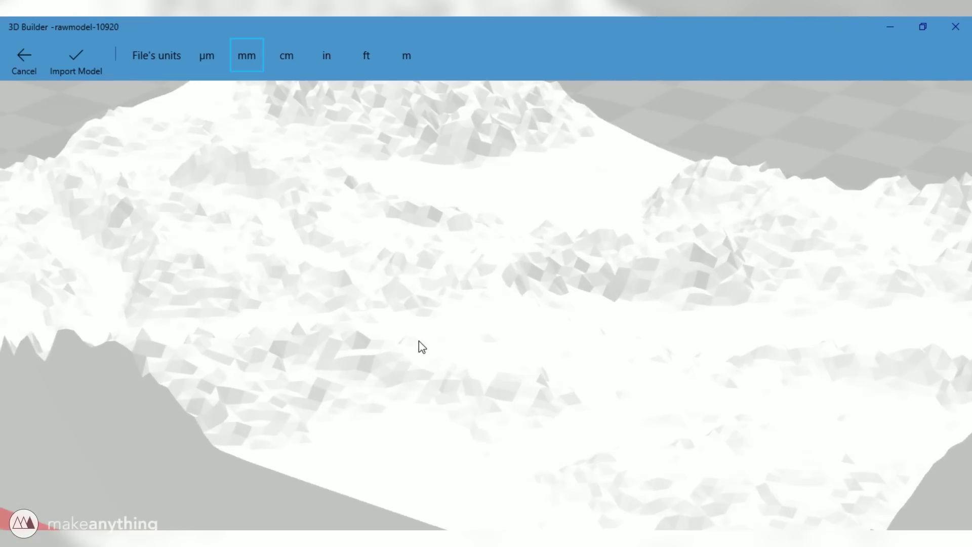
pyautogui.moveTo(422, 347); pyautogui.dragTo(278, 393)
pyautogui.scroll(-5, 241, 335)
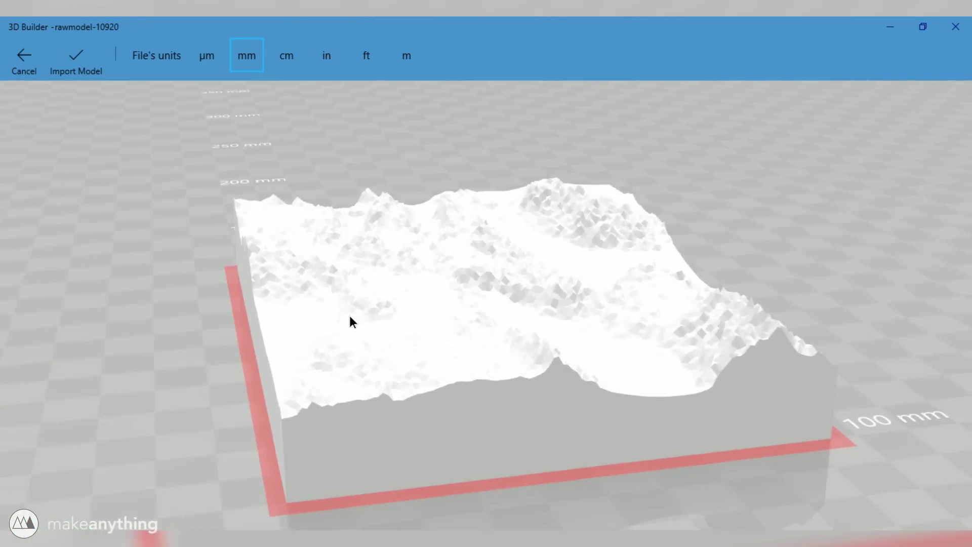
pyautogui.moveTo(352, 320); pyautogui.dragTo(328, 397)
pyautogui.scroll(-3, 328, 397)
pyautogui.moveTo(313, 365); pyautogui.dragTo(339, 232)
pyautogui.scroll(3, 392, 254)
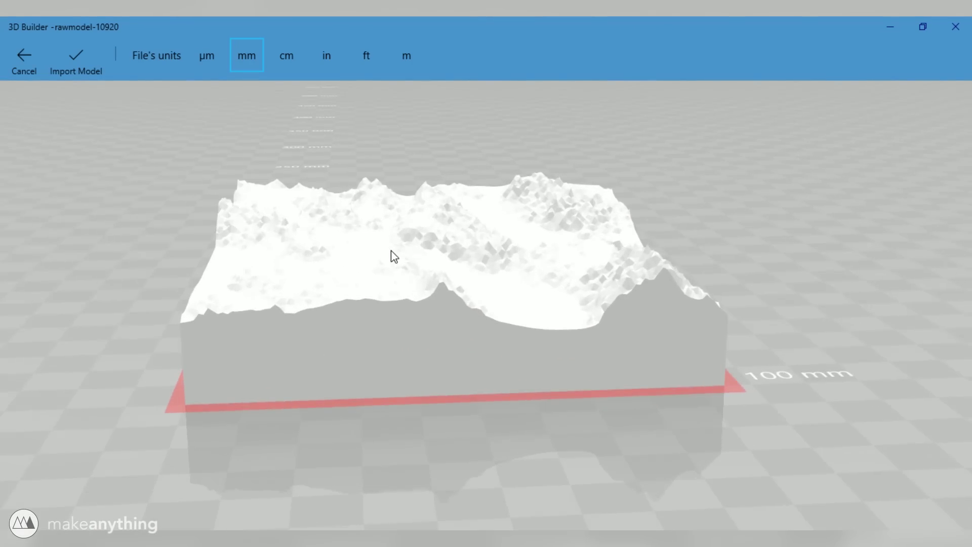
# Step: Import the terrain model in millimetres and repair its invalid mesh
pyautogui.click(74, 54)
pyautogui.click(794, 494)
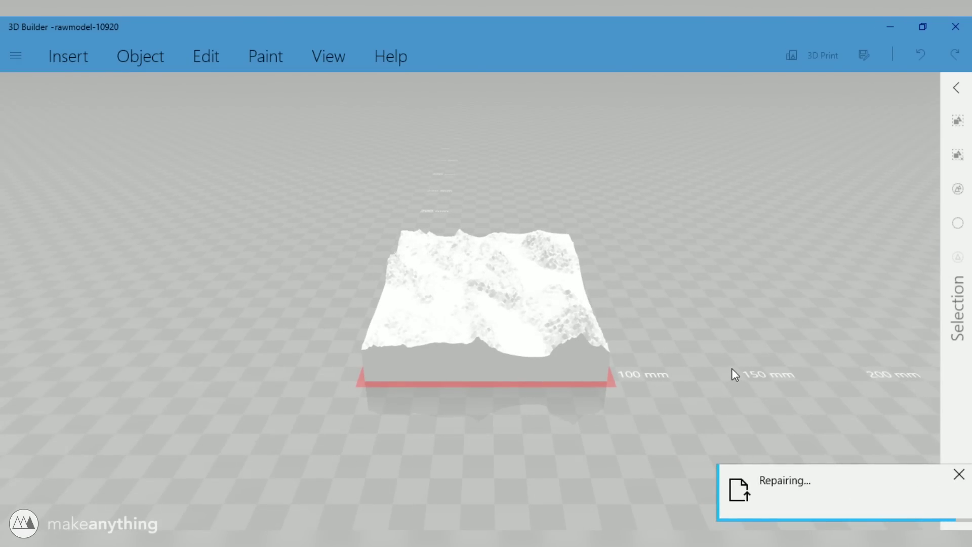
# Step: Scale the terrain model from 94.92 mm to 100 mm
pyautogui.moveTo(714, 364); pyautogui.dragTo(723, 451, button='right')
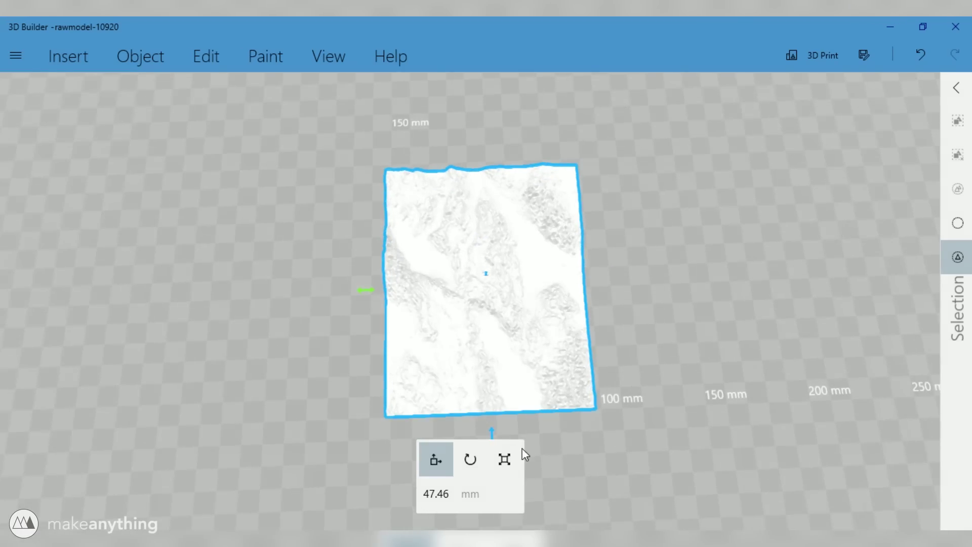
pyautogui.click(506, 459)
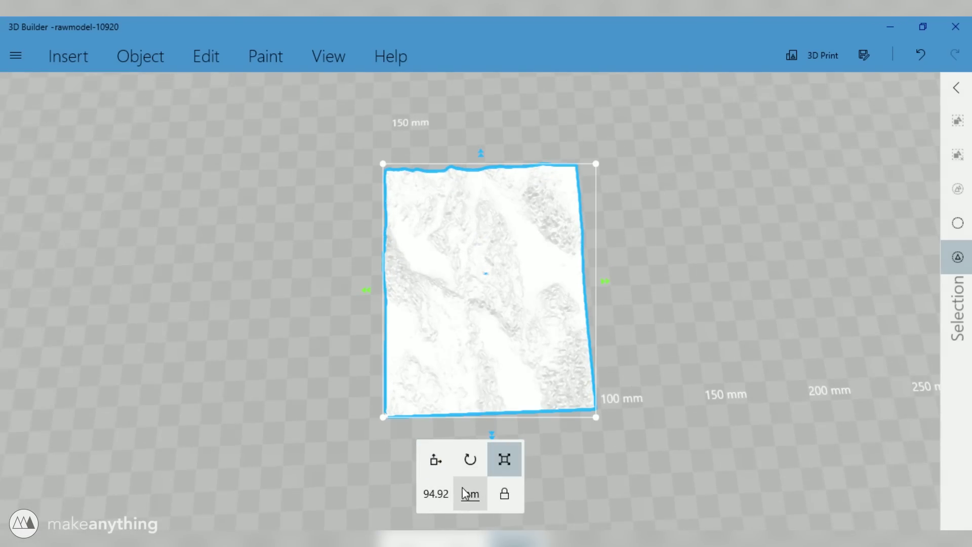
pyautogui.click(441, 494)
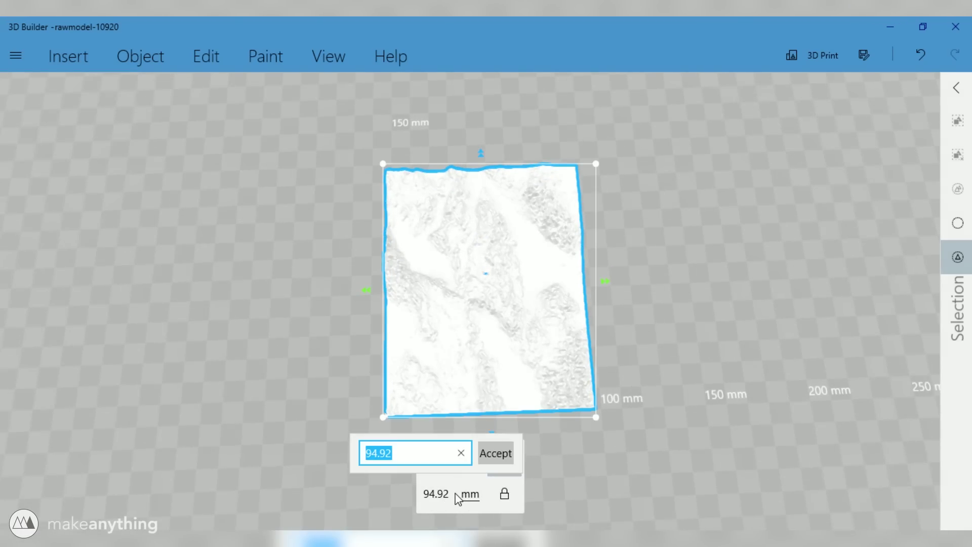
pyautogui.write('100')
pyautogui.press('Return')
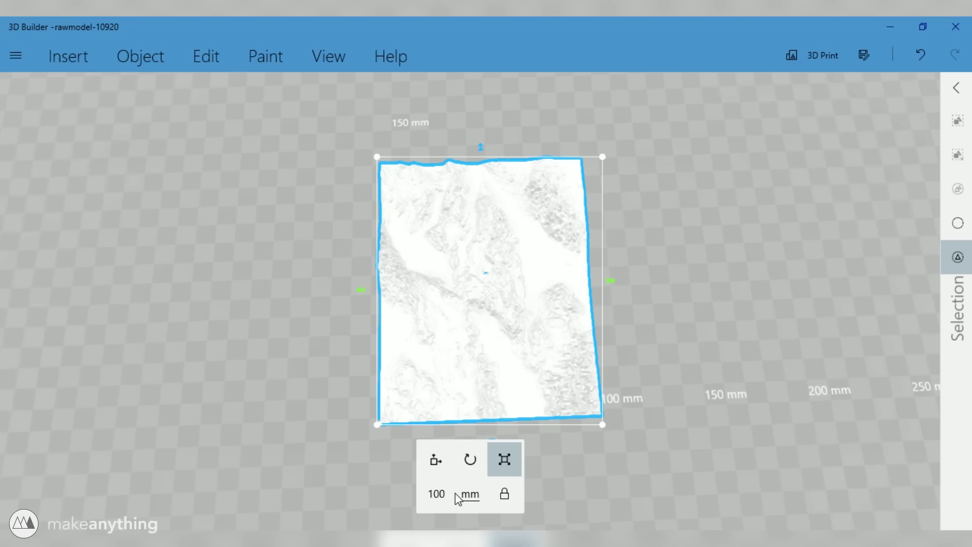
# Step: Try resizing only the Y dimension from its 125.37 mm value, then cancel the edit
pyautogui.click(493, 438)
pyautogui.click(481, 148)
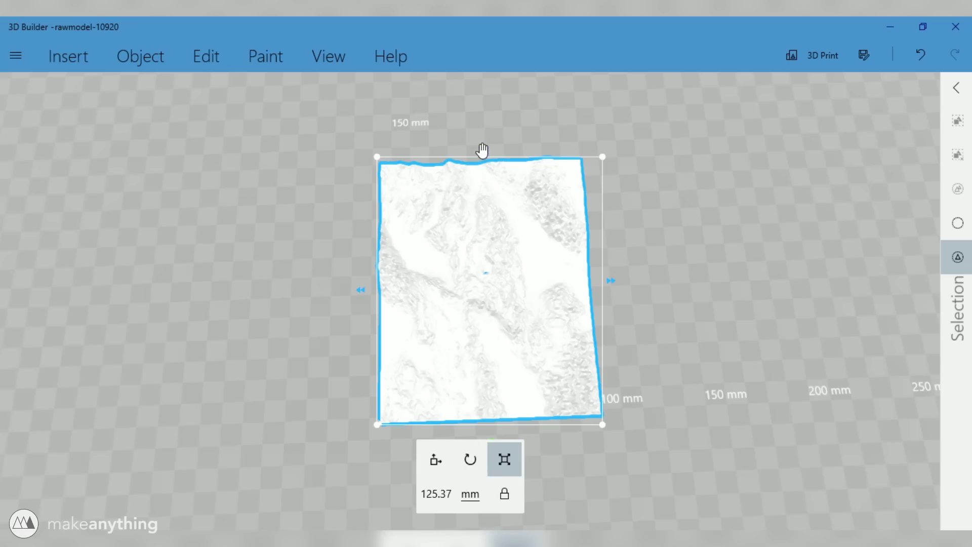
pyautogui.click(450, 497)
pyautogui.write('1')
pyautogui.press('Escape')
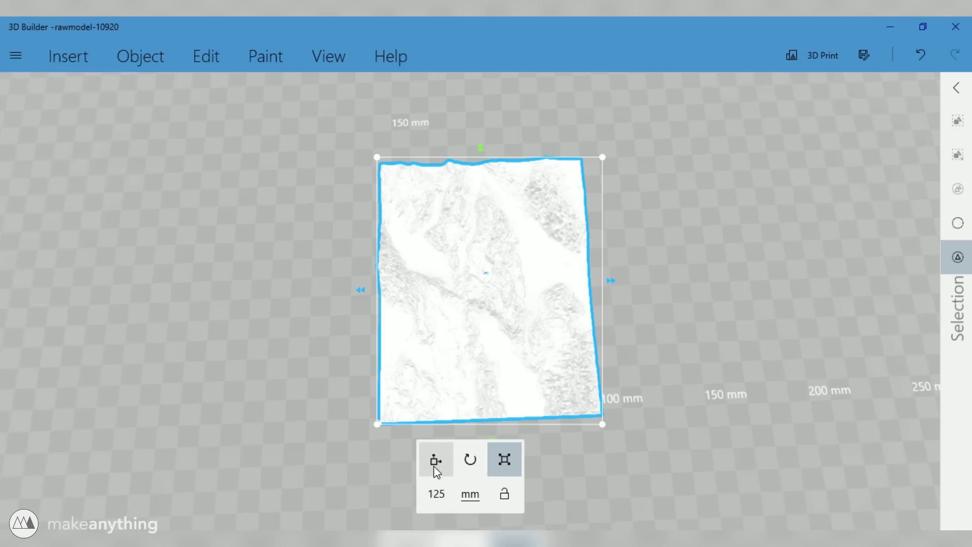
pyautogui.click(433, 498)
pyautogui.click(490, 460)
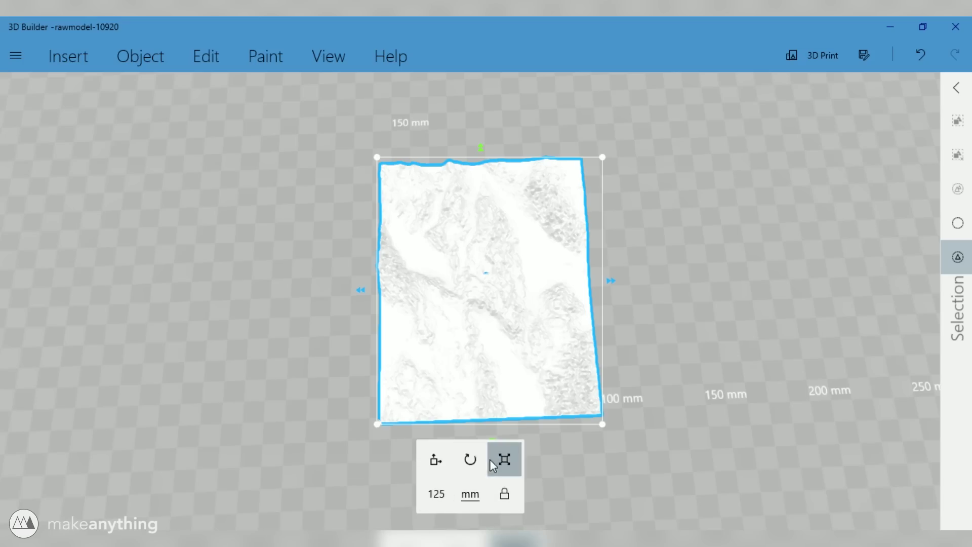
# Step: Resize the model to 300 mm, giving a 375 mm span, and view it from the front
pyautogui.click(436, 494)
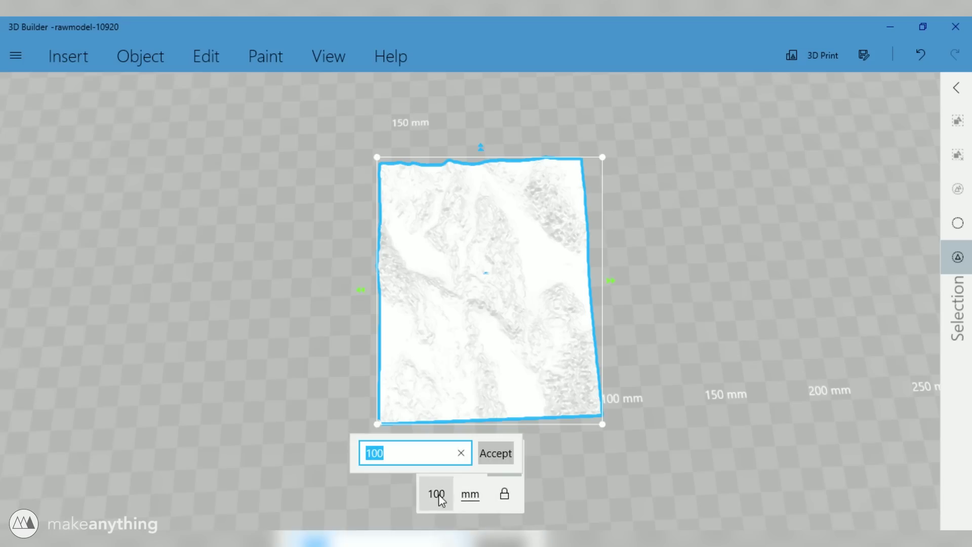
pyautogui.write('300')
pyautogui.press('Return')
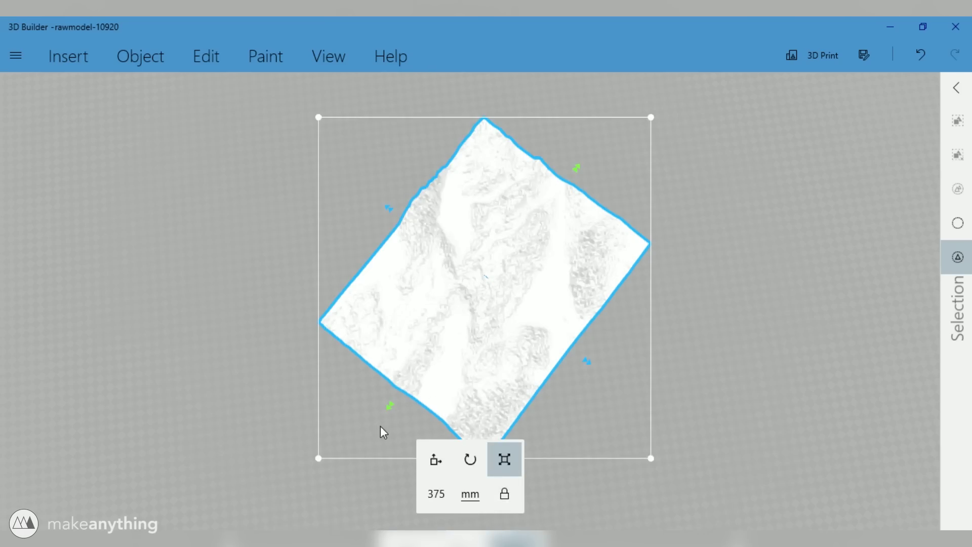
pyautogui.moveTo(381, 426); pyautogui.dragTo(289, 315, button='right')
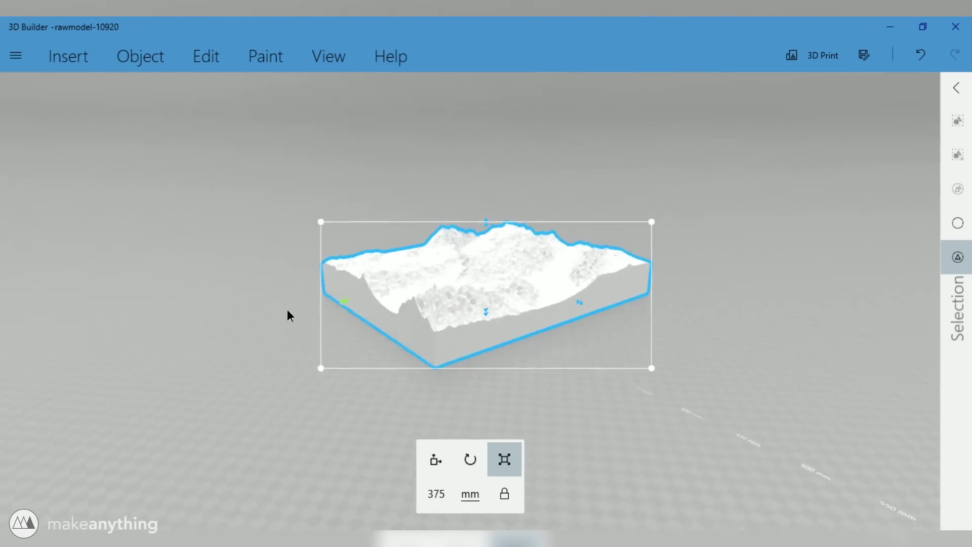
pyautogui.scroll(3, 419, 380)
pyautogui.moveTo(421, 379); pyautogui.dragTo(689, 404, button='right')
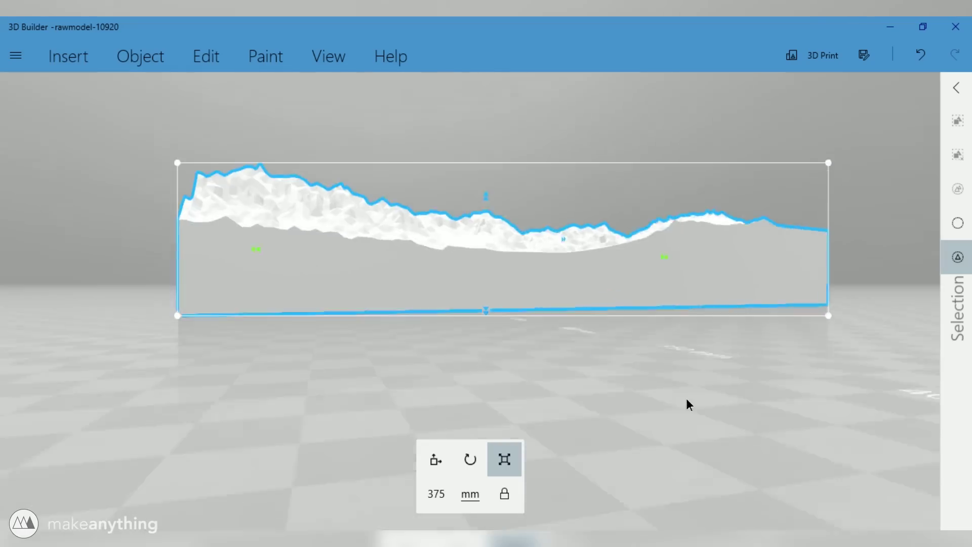
pyautogui.click(141, 56)
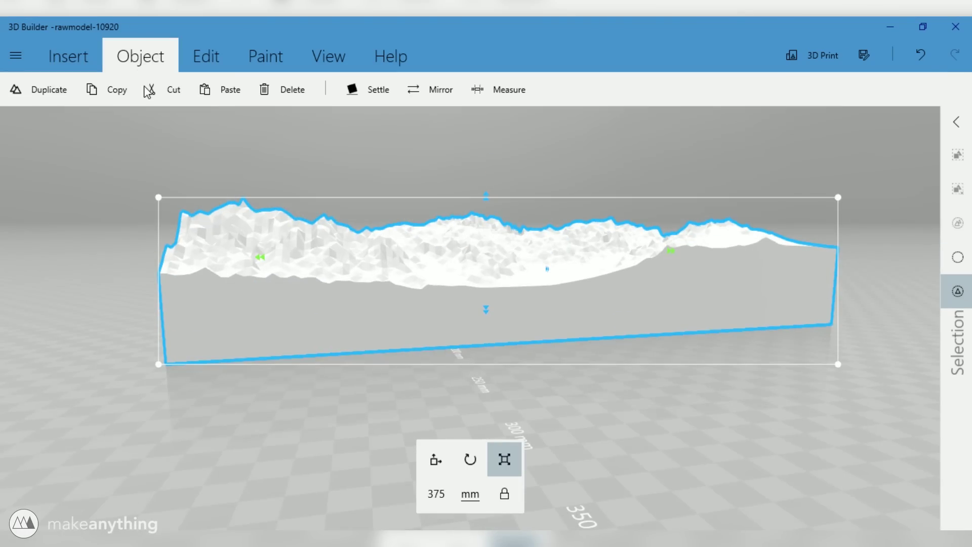
# Step: Split the terrain with a cutting plane offset 17 mm up, keeping only the top part
pyautogui.click(239, 60)
pyautogui.click(224, 58)
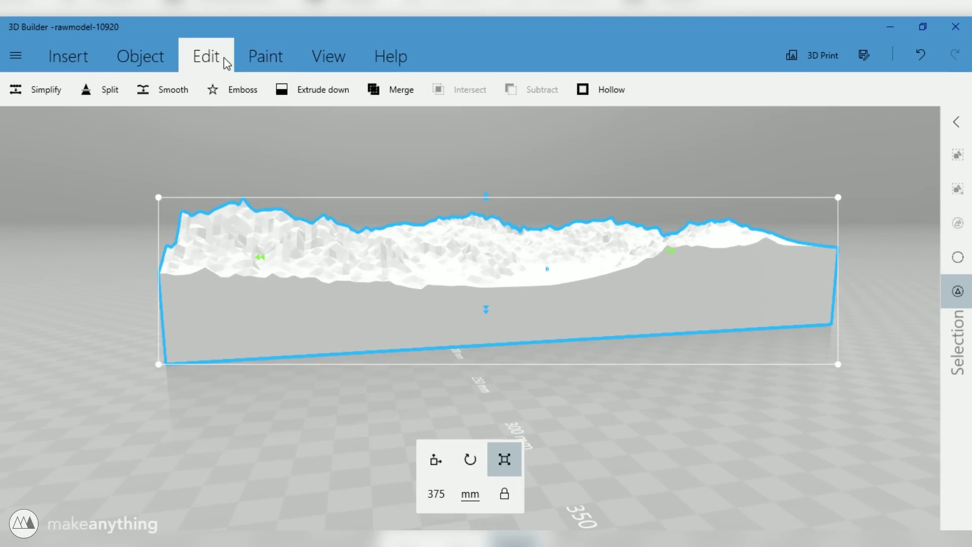
pyautogui.click(105, 88)
pyautogui.moveTo(536, 278); pyautogui.dragTo(531, 327)
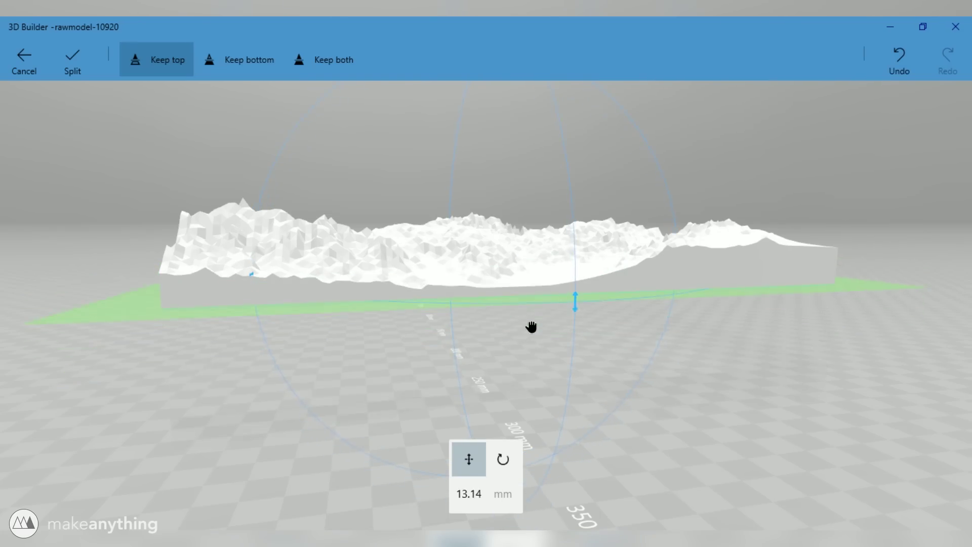
pyautogui.moveTo(482, 199); pyautogui.dragTo(480, 269)
pyautogui.moveTo(608, 414); pyautogui.dragTo(622, 422)
pyautogui.moveTo(614, 457); pyautogui.dragTo(560, 450)
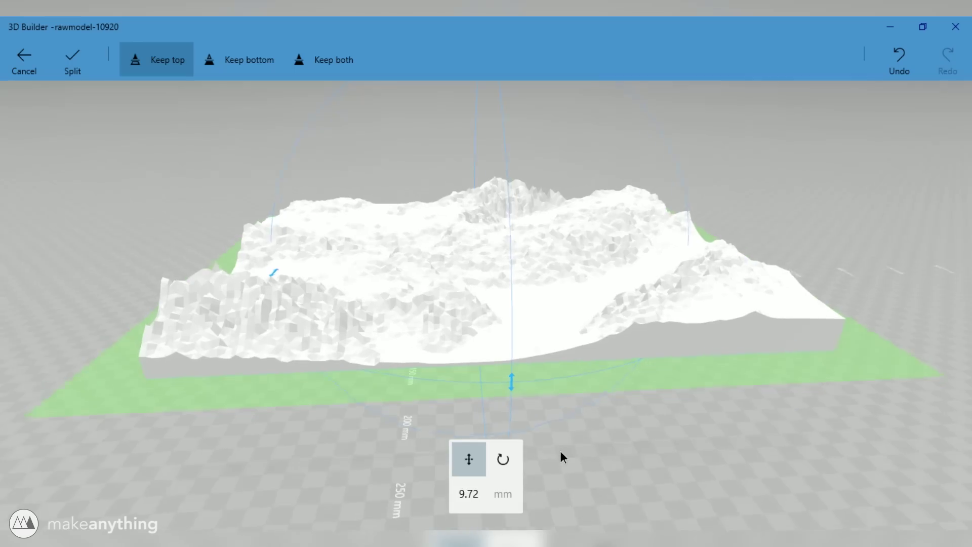
pyautogui.click(469, 495)
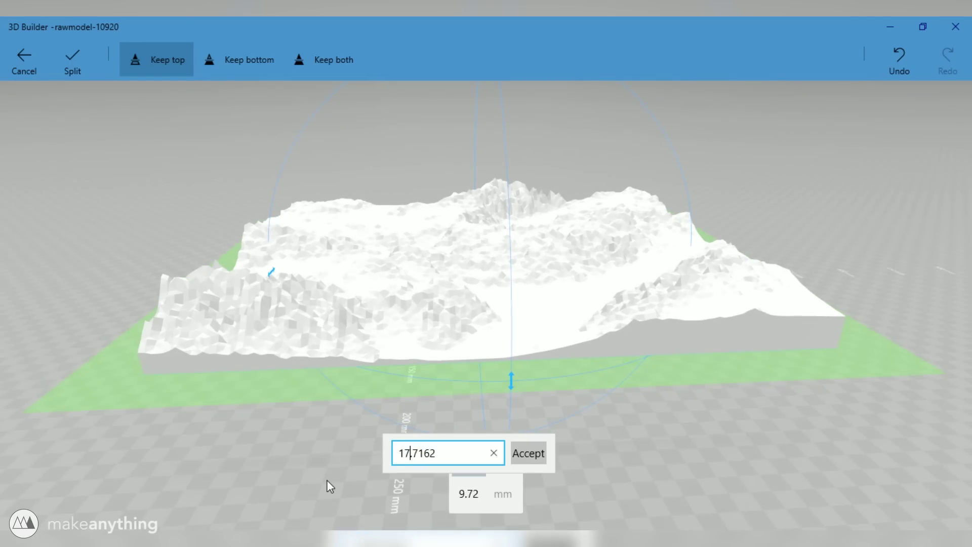
pyautogui.write('17')
pyautogui.press('Return')
pyautogui.moveTo(353, 463); pyautogui.dragTo(693, 458)
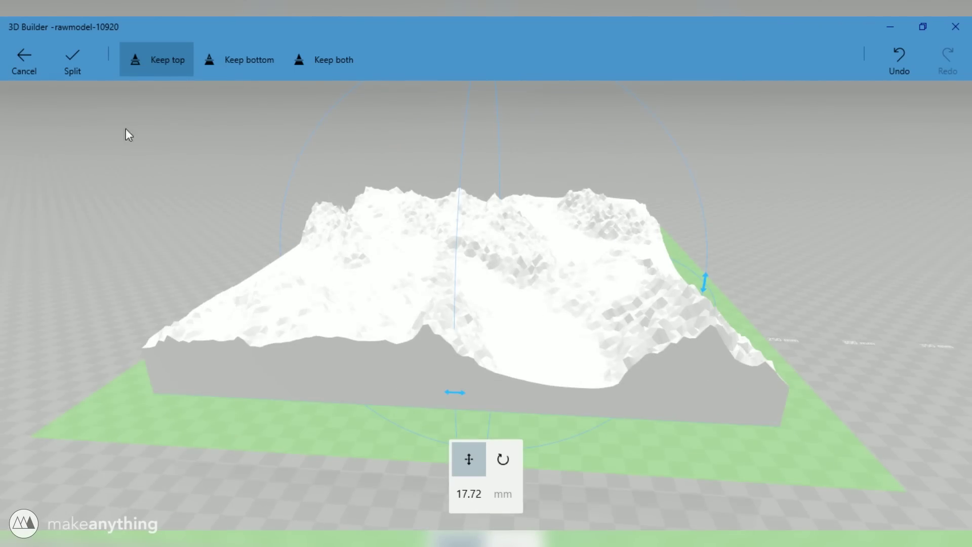
pyautogui.click(74, 68)
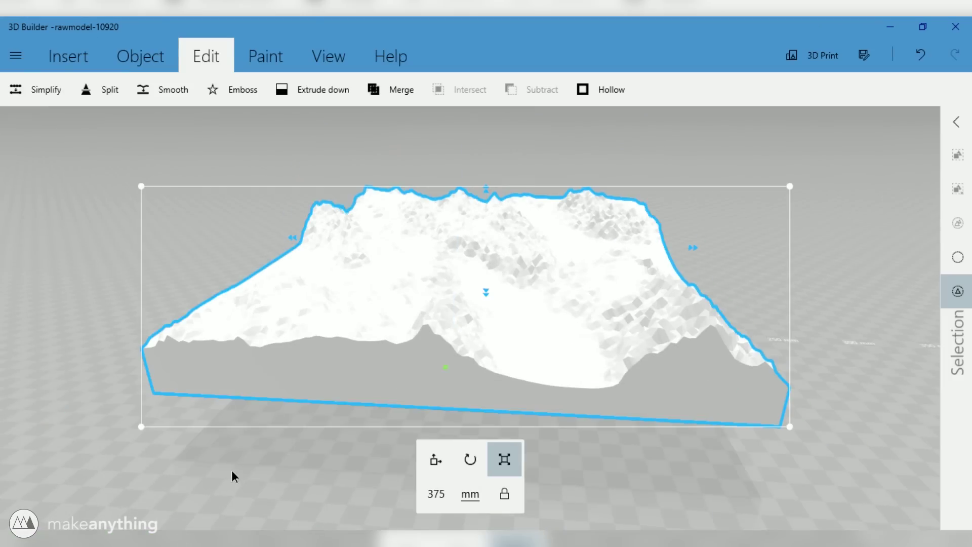
# Step: Save the terrain in STL format to the Desktop as DeathValley
pyautogui.moveTo(232, 471); pyautogui.dragTo(354, 441)
pyautogui.scroll(5, 354, 441)
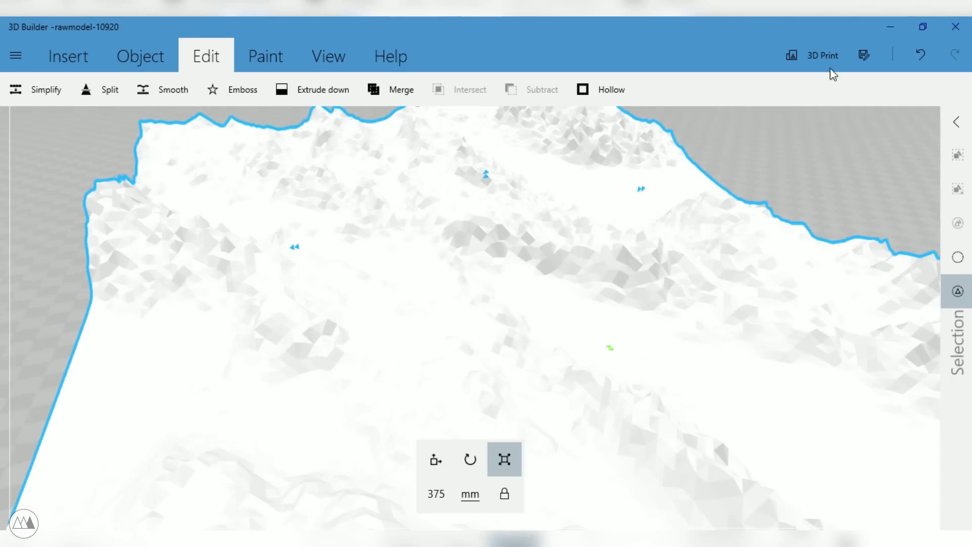
pyautogui.click(864, 57)
pyautogui.click(151, 302)
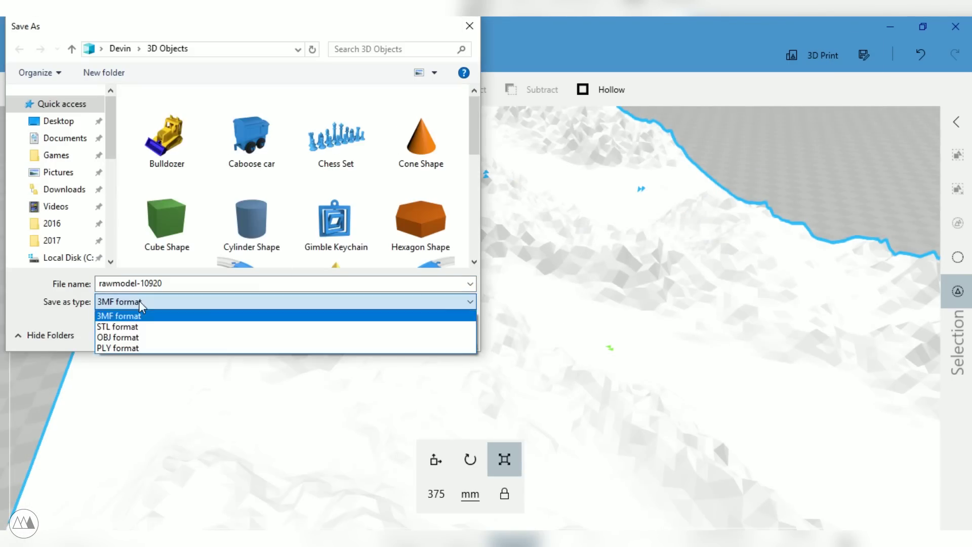
pyautogui.click(139, 336)
pyautogui.click(84, 123)
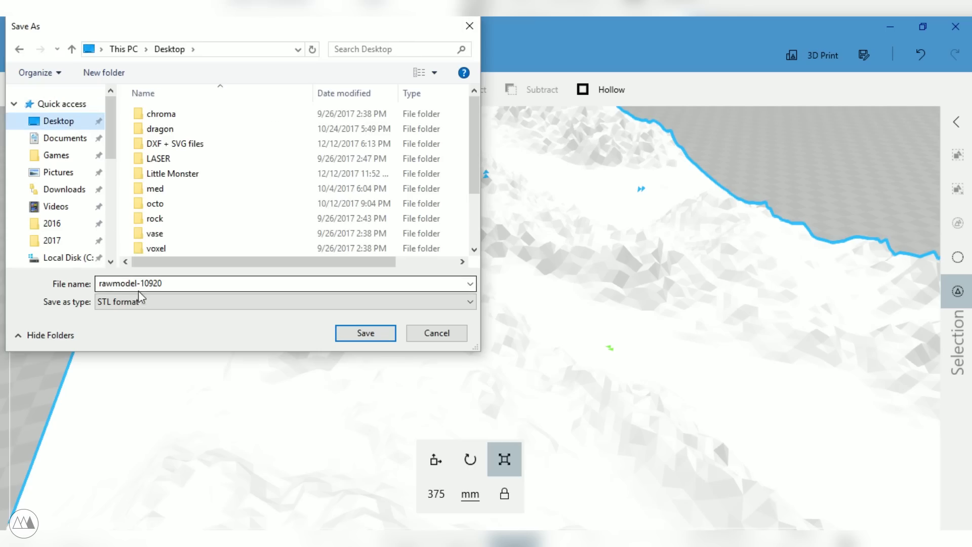
pyautogui.click(198, 283)
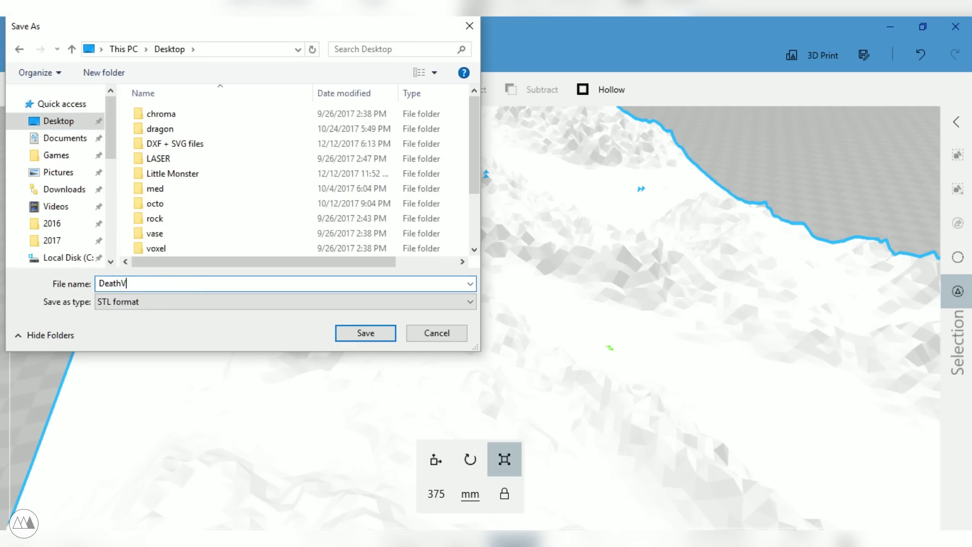
pyautogui.write('DeathValley')
pyautogui.press('Return')
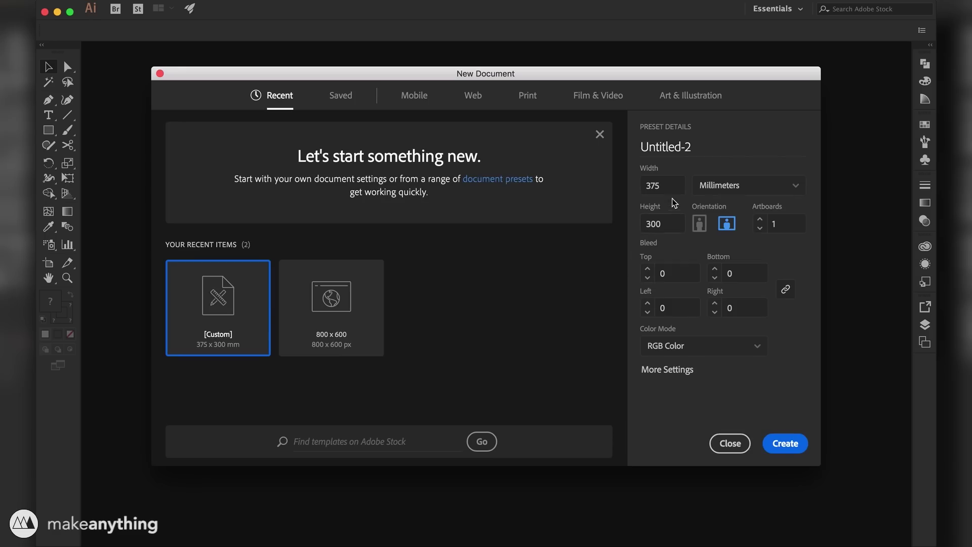
# Step: Select the width value in the new-document settings
pyautogui.moveTo(661, 185); pyautogui.dragTo(632, 191)
# Step: Create the 375 × 300 mm document and draw a rectangle covering the whole artboard
pyautogui.moveTo(659, 223); pyautogui.dragTo(616, 225)
pyautogui.click(784, 442)
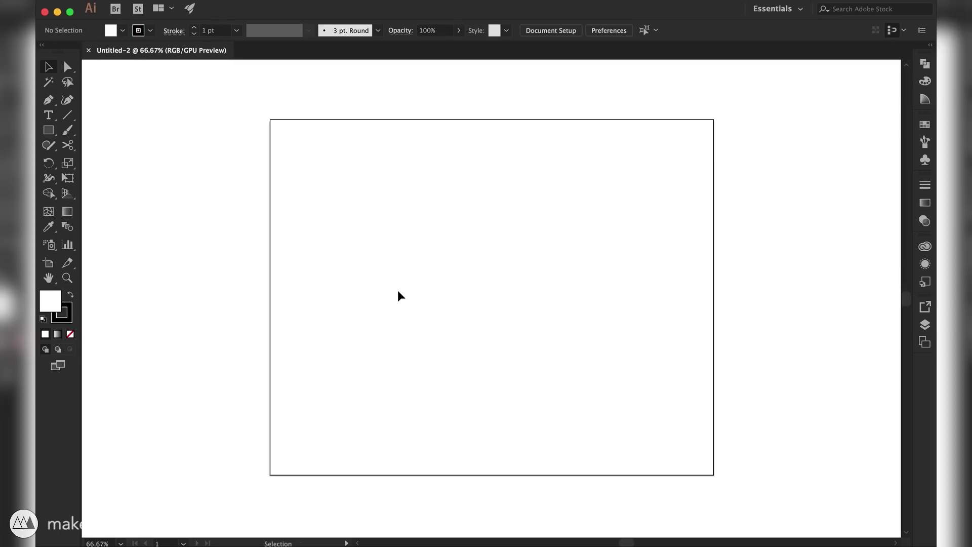
pyautogui.click(48, 129)
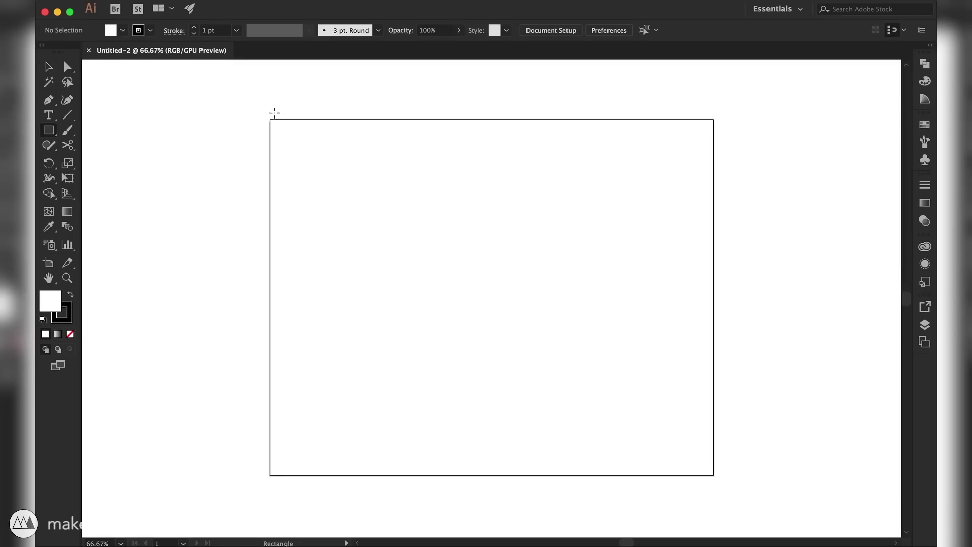
pyautogui.moveTo(270, 120); pyautogui.dragTo(714, 476)
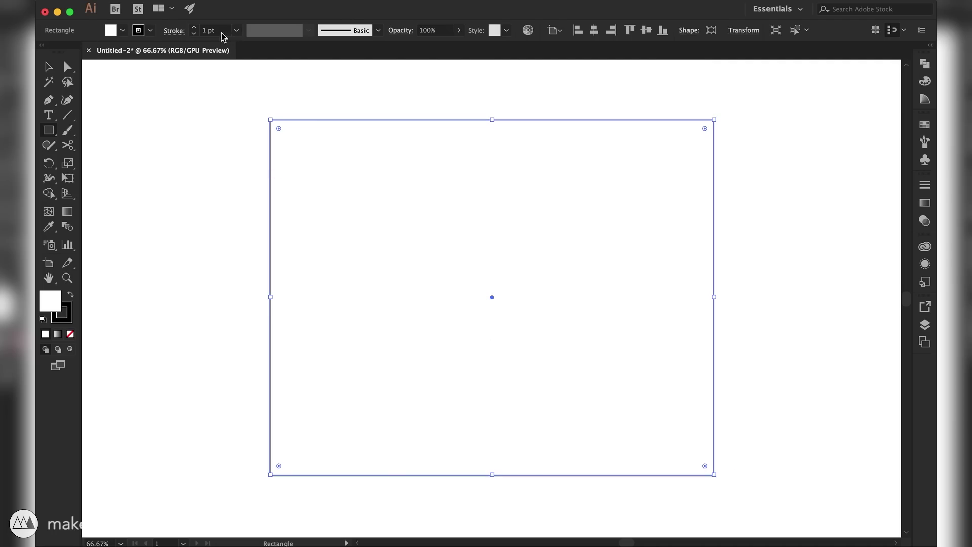
# Step: Change the stroke units preference to millimetres
pyautogui.click(98, 2)
pyautogui.moveTo(113, 25)
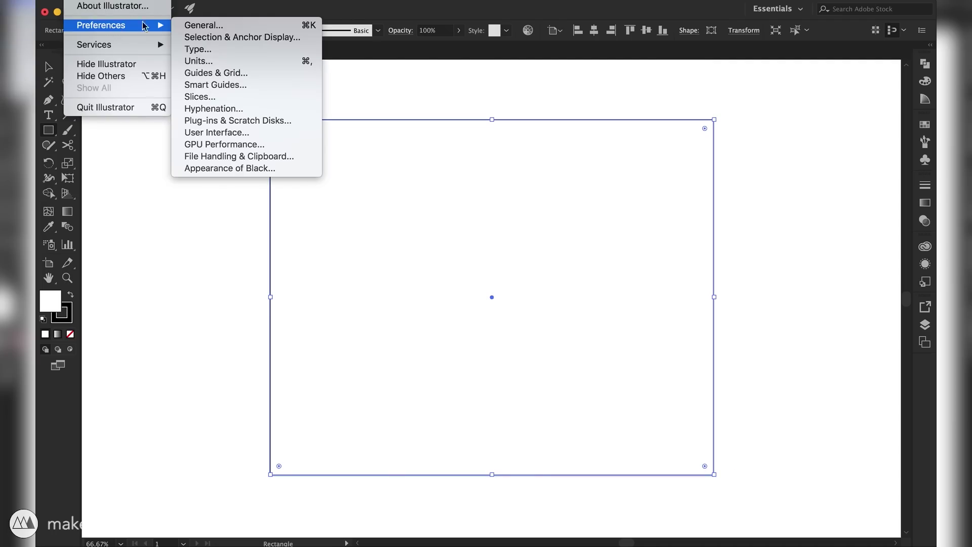
pyautogui.click(199, 62)
pyautogui.click(489, 157)
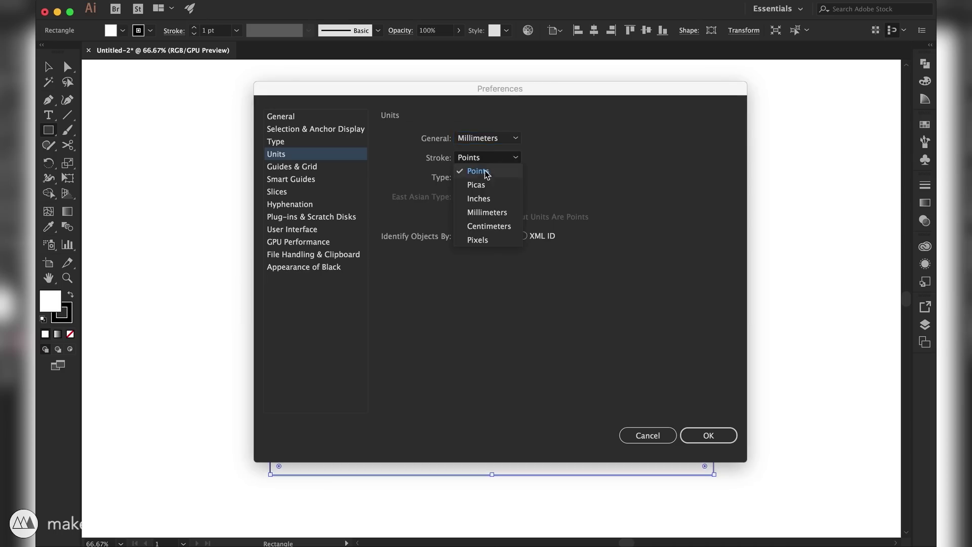
pyautogui.click(488, 212)
pyautogui.click(710, 436)
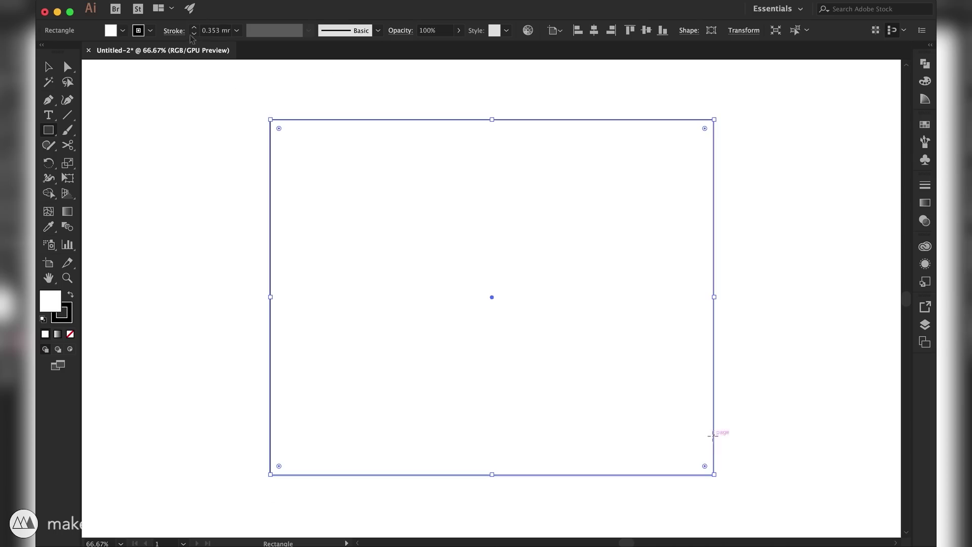
# Step: Give the rectangle a 5 mm stroke aligned to the outside, then deselect it
pyautogui.click(238, 33)
pyautogui.click(263, 212)
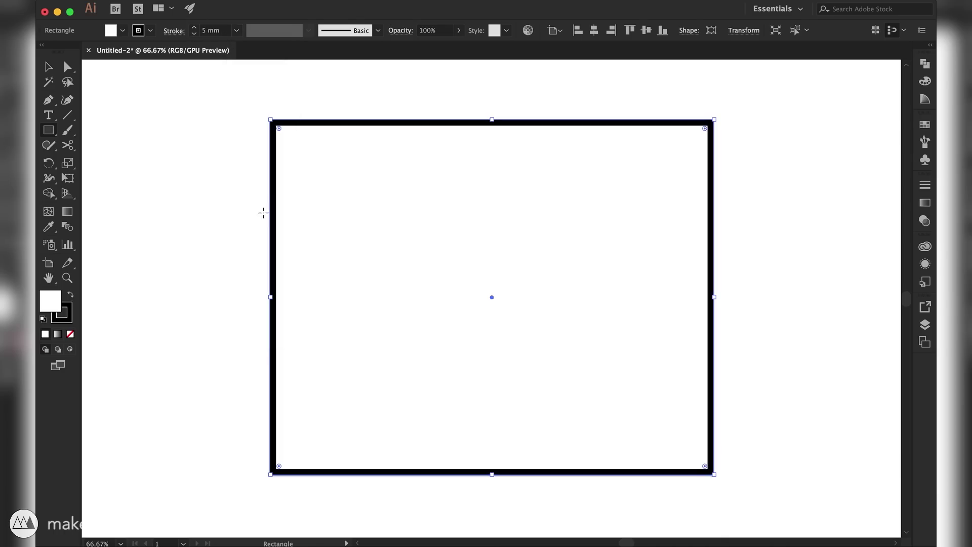
pyautogui.click(924, 186)
pyautogui.click(841, 250)
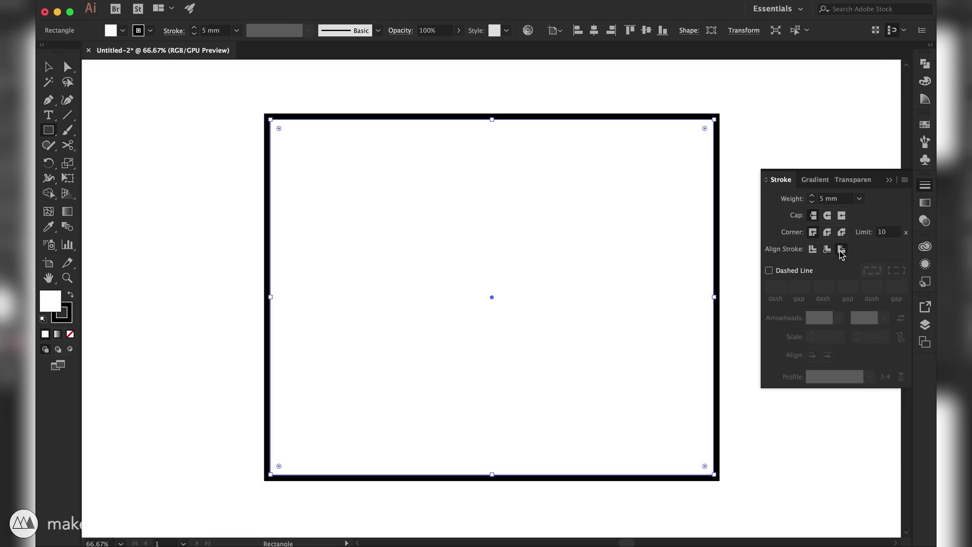
pyautogui.press('v')
pyautogui.moveTo(724, 303); pyautogui.dragTo(722, 243)
pyautogui.hotkey('ctrl', 'z')
pyautogui.click(743, 144)
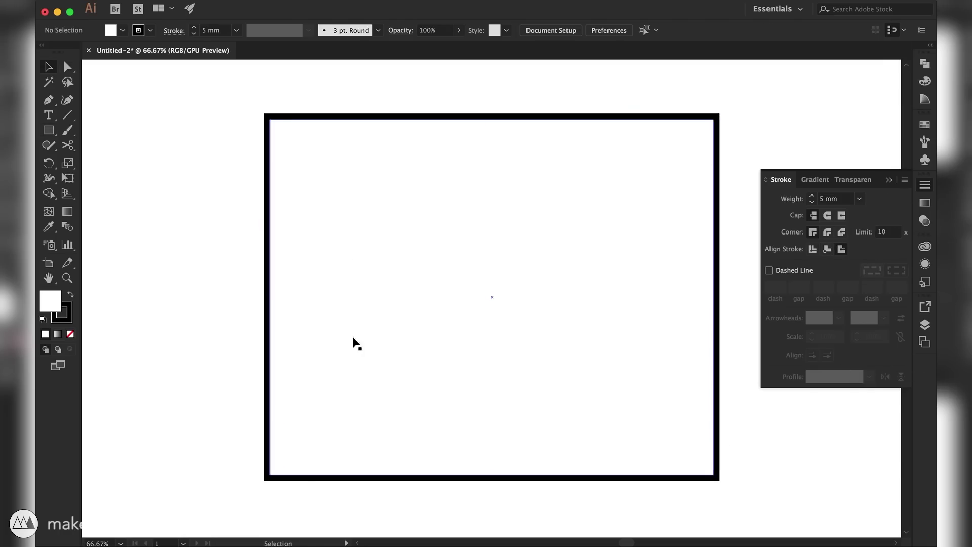
# Step: Add a second layer and name the layers 'border' (on top) and 'grid'
pyautogui.click(926, 188)
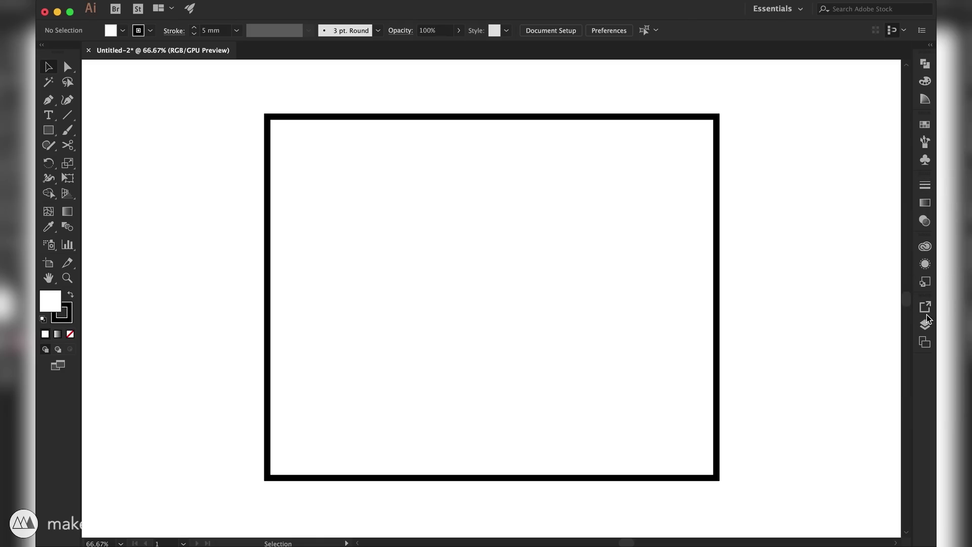
pyautogui.click(926, 325)
pyautogui.hotkey('ctrl', 'l')
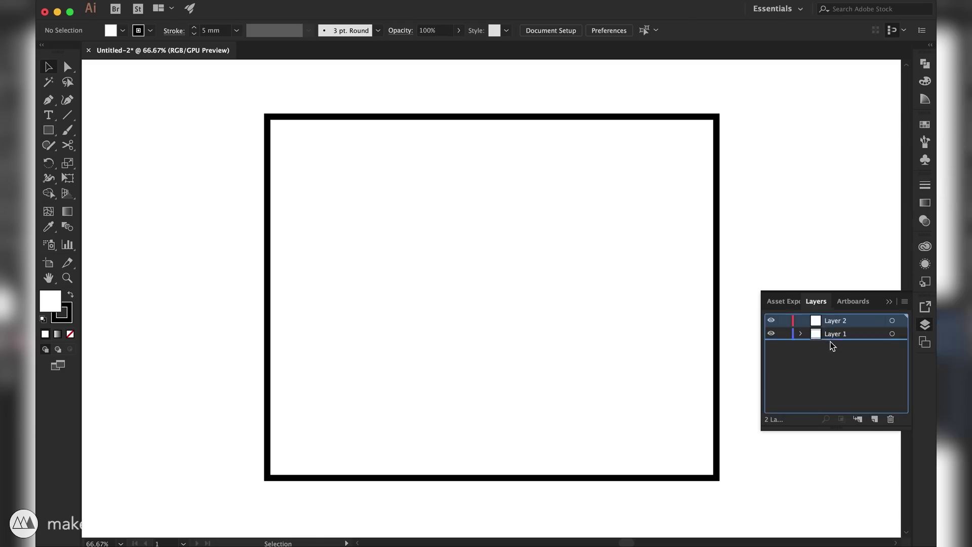
pyautogui.moveTo(834, 334); pyautogui.dragTo(832, 324)
pyautogui.doubleClick(839, 321)
pyautogui.write('border')
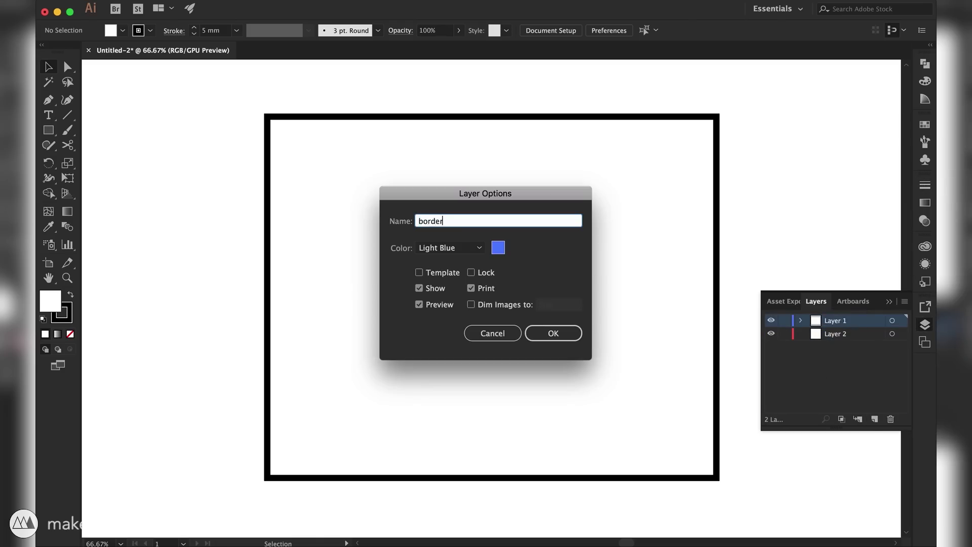
pyautogui.press('Return')
pyautogui.click(845, 334)
pyautogui.write('gr')
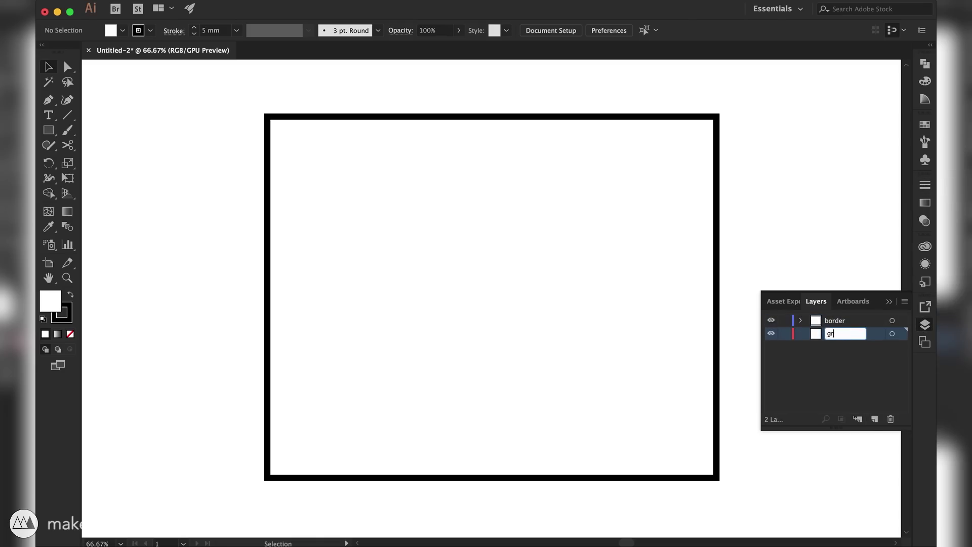
pyautogui.write('id')
pyautogui.press('Return')
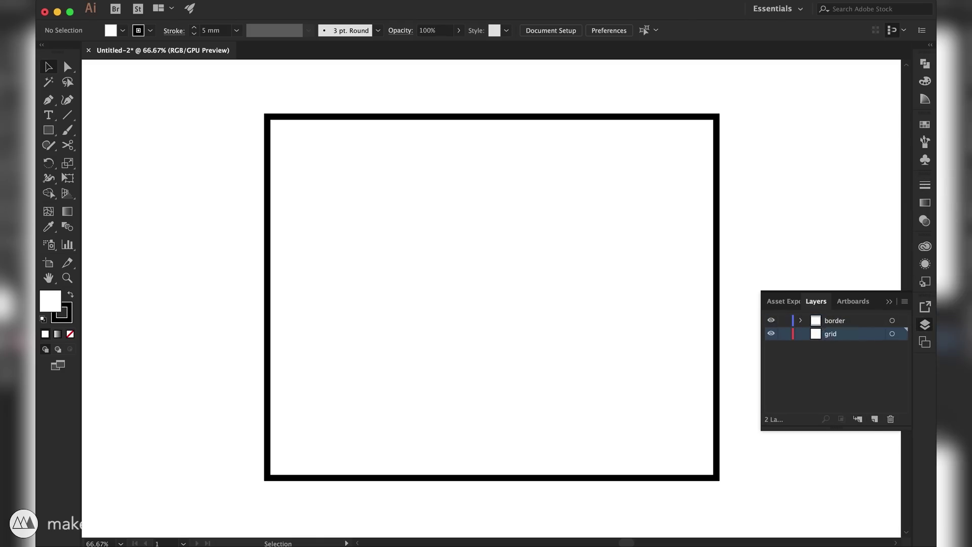
# Step: Set the rectangular grid to width 375, 12 horizontal and 9 vertical dividers, no outer frame
pyautogui.click(54, 135)
pyautogui.click(68, 116)
pyautogui.moveTo(69, 118); pyautogui.dragTo(126, 160)
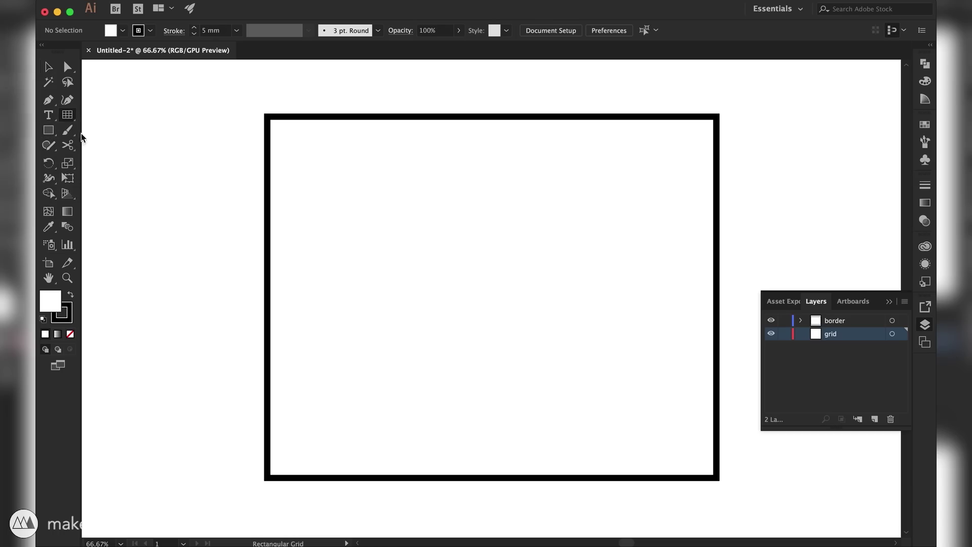
pyautogui.doubleClick(69, 115)
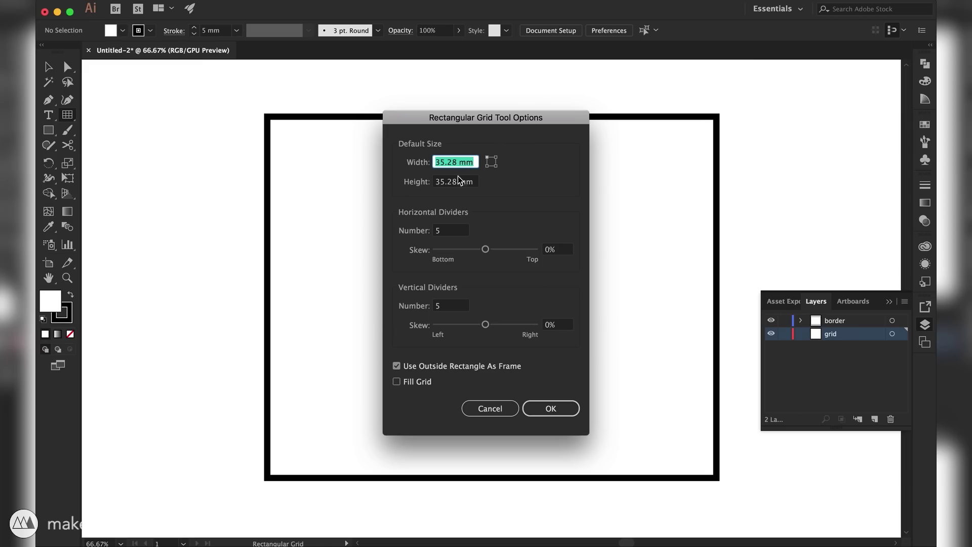
pyautogui.write('375')
pyautogui.press('Tab')
pyautogui.write('3')
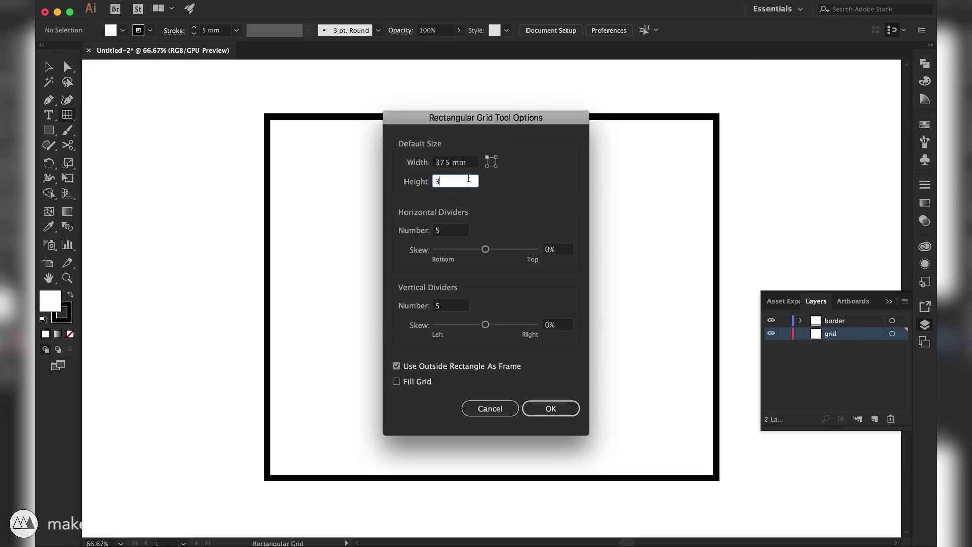
pyautogui.click(446, 367)
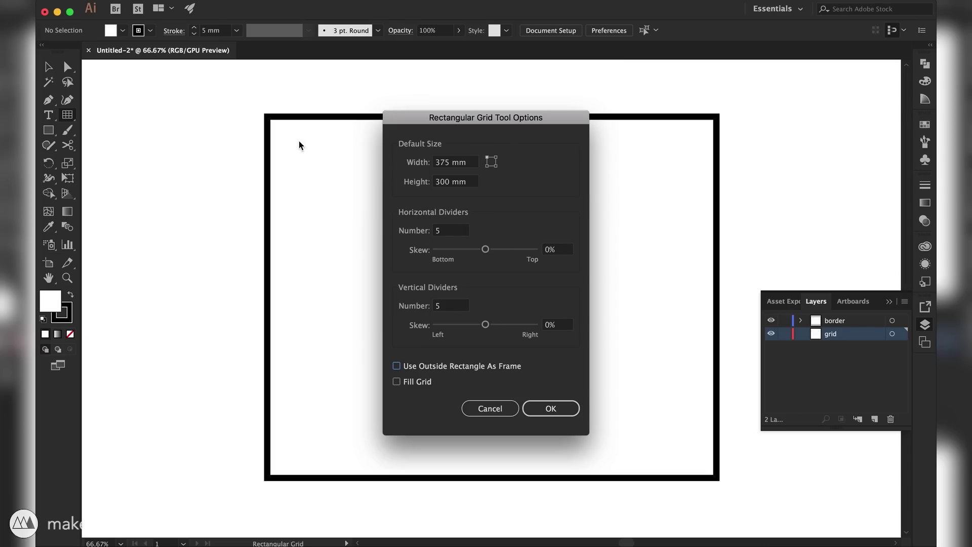
pyautogui.doubleClick(445, 232)
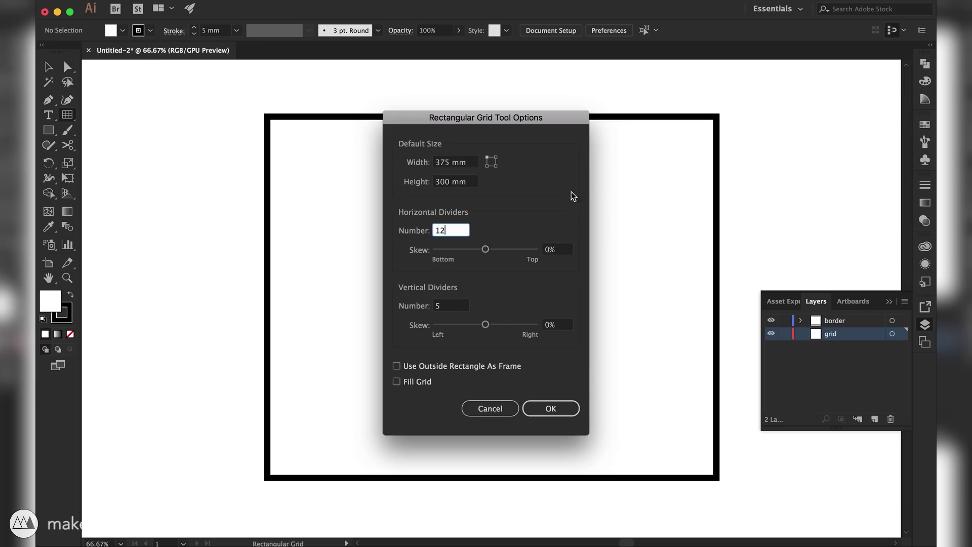
pyautogui.click(449, 307)
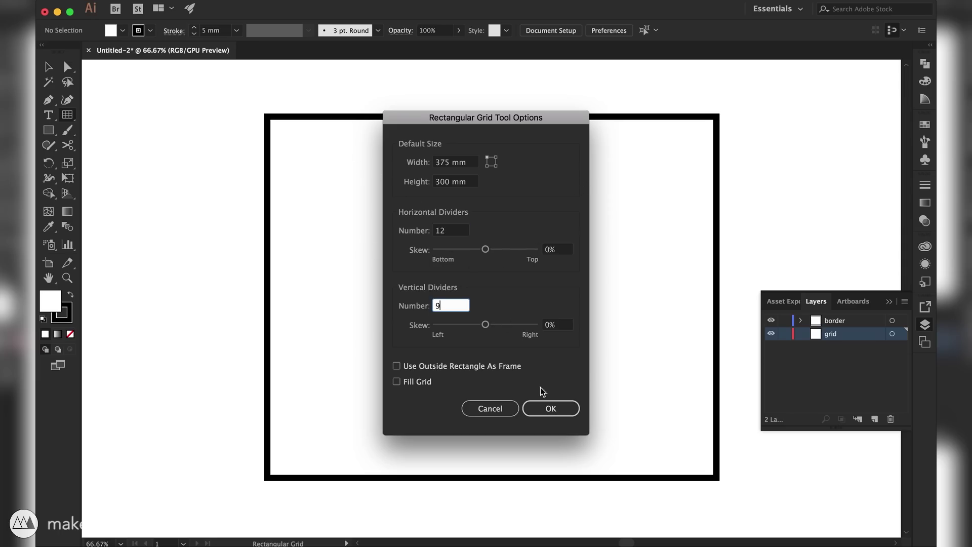
pyautogui.click(551, 408)
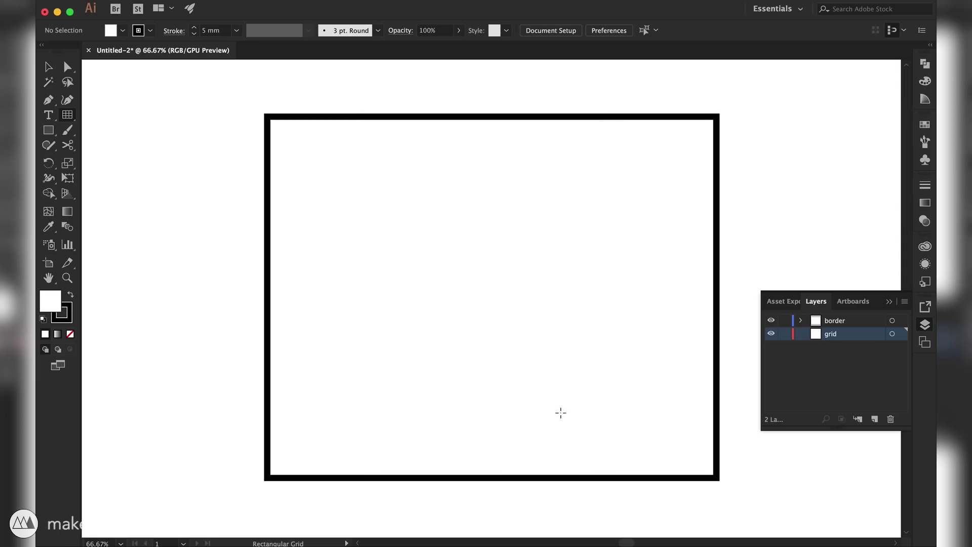
# Step: Draw the 12-by-9 grid from the border's inner corner, then delete it
pyautogui.click(271, 121)
pyautogui.click(560, 407)
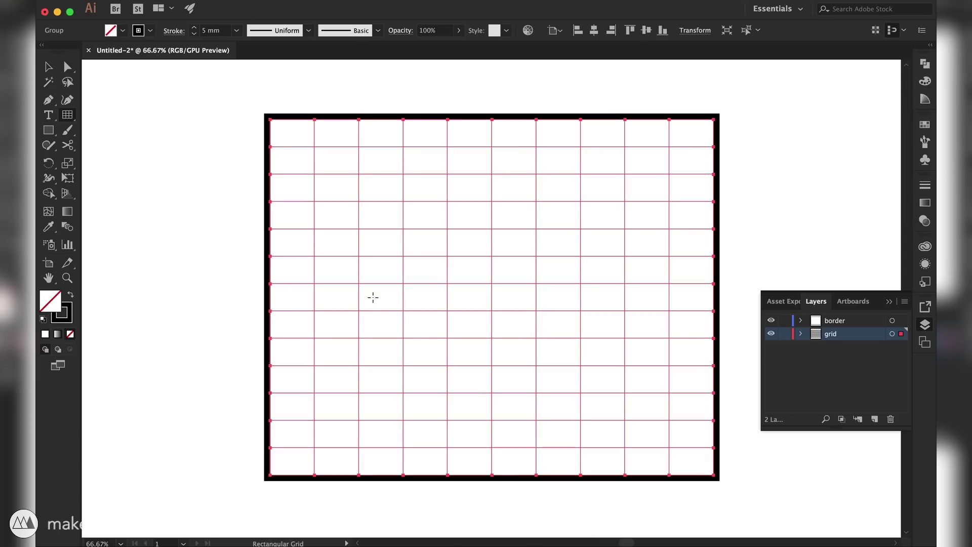
pyautogui.press('v')
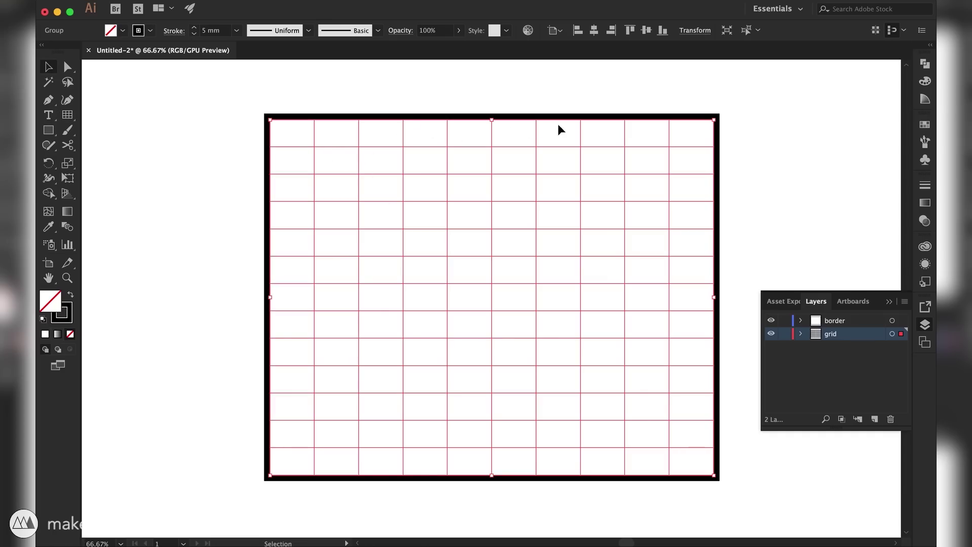
pyautogui.press('Delete')
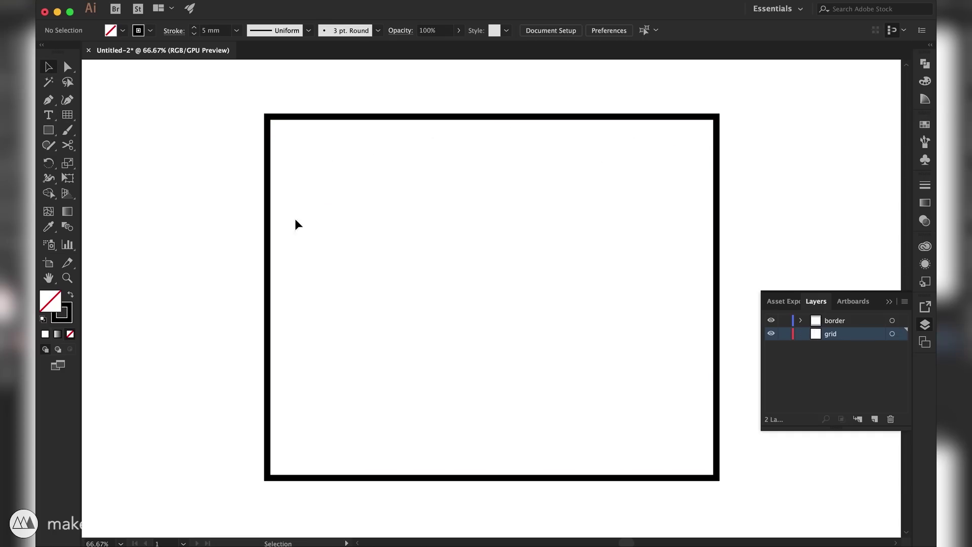
# Step: Draw a 375 × 300 mm rectangular grid with 9 horizontal and 12 vertical dividers inside the border
pyautogui.click(66, 115)
pyautogui.click(340, 178)
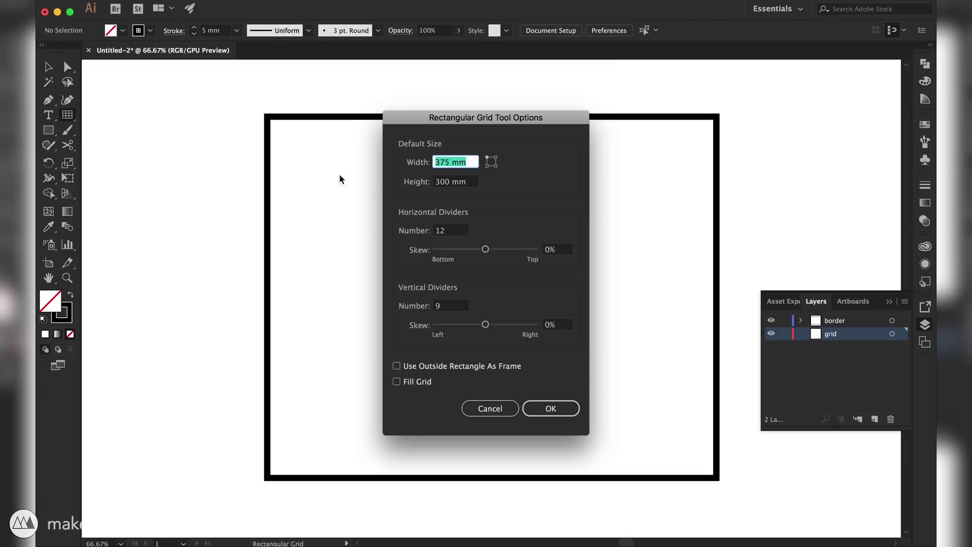
pyautogui.click(455, 229)
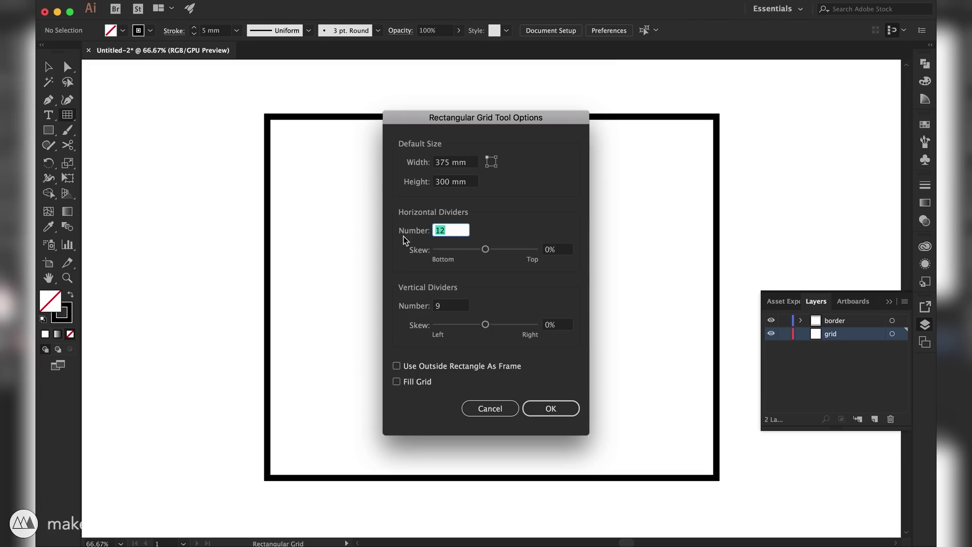
pyautogui.write('9')
pyautogui.click(451, 305)
pyautogui.write('1')
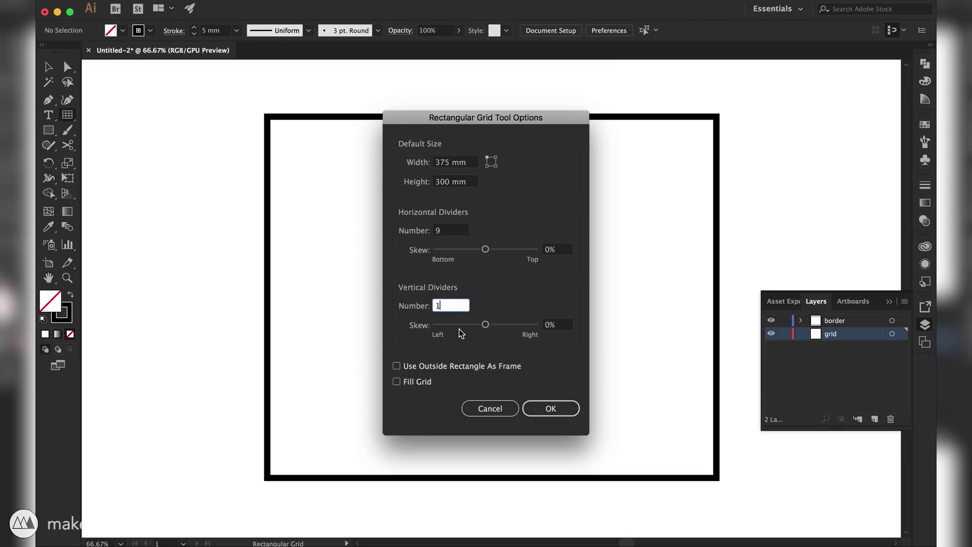
pyautogui.write('2')
pyautogui.click(552, 409)
pyautogui.click(267, 117)
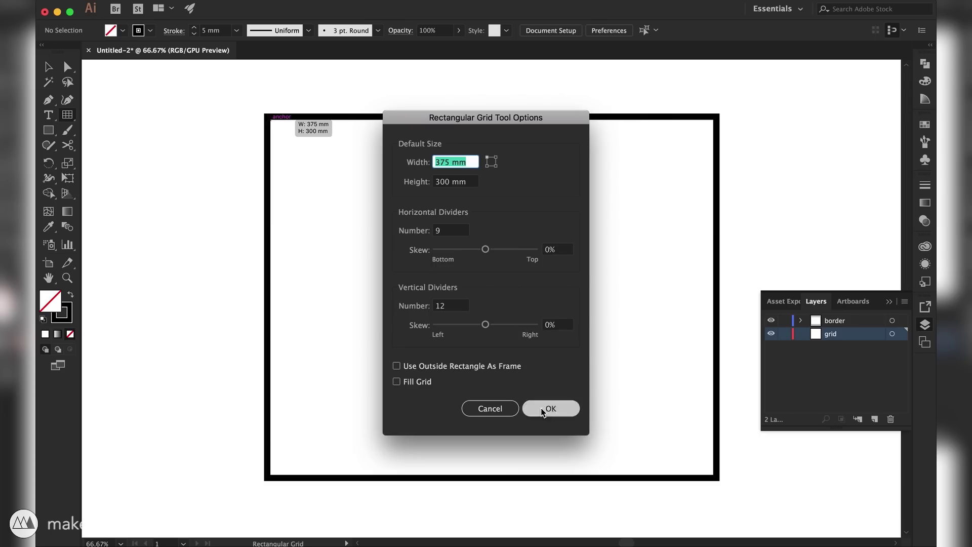
pyautogui.click(542, 410)
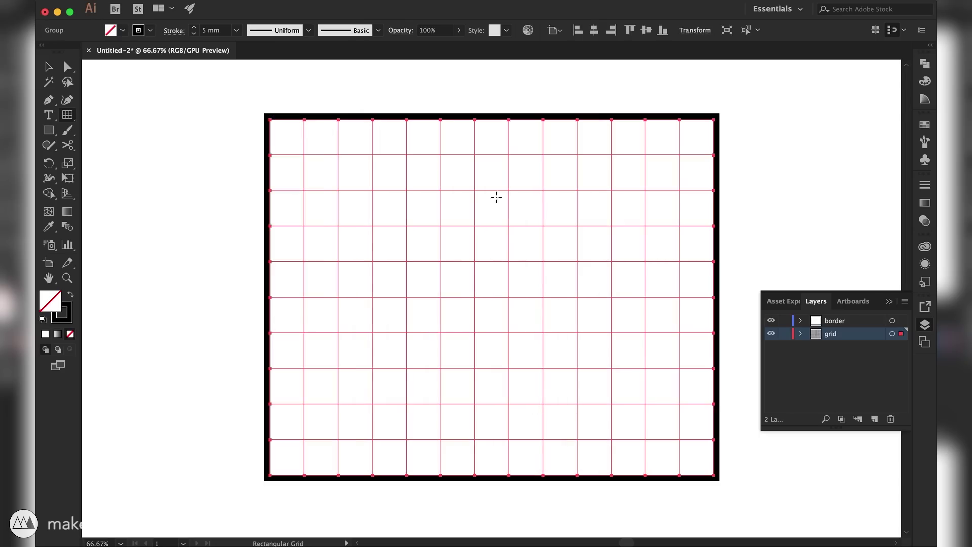
# Step: Lock the border and grid layers and add a new Layer 3 for the puzzle lines
pyautogui.press('v')
pyautogui.click(785, 334)
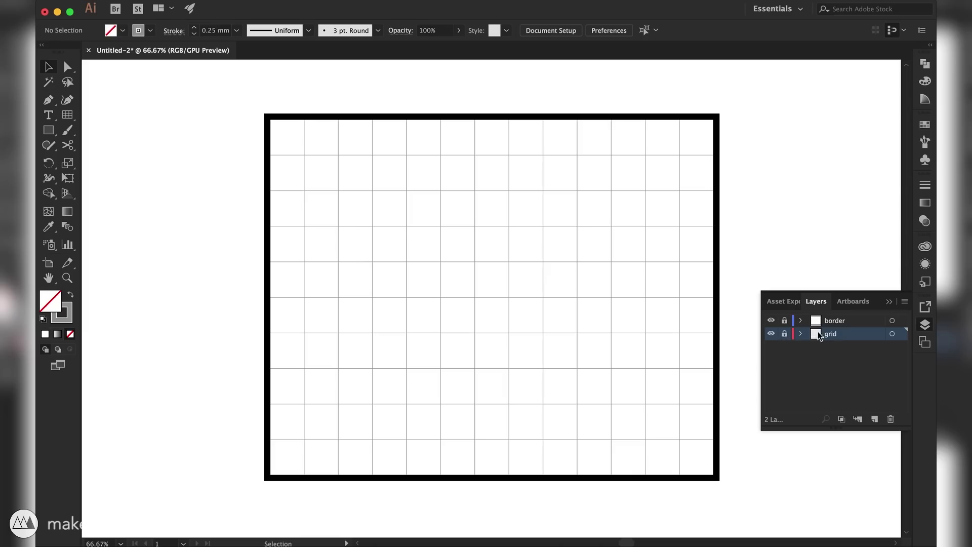
pyautogui.click(784, 320)
pyautogui.click(845, 321)
pyautogui.click(875, 419)
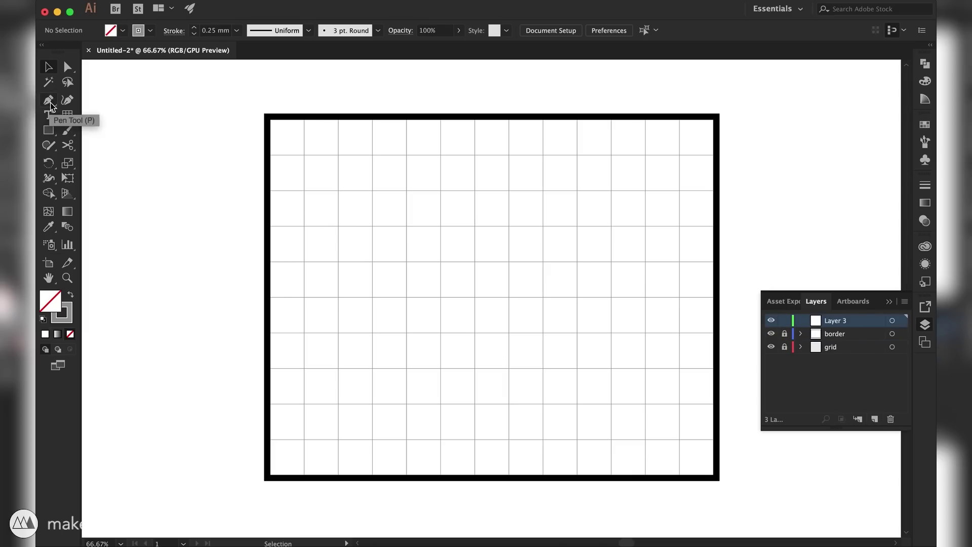
# Step: Start a wavy Curvature Tool line along the first grid line with a downward jigsaw tab
pyautogui.click(67, 100)
pyautogui.press('super+equal')
pyautogui.press('super+equal')
pyautogui.press('super+equal')
pyautogui.press('super+equal')
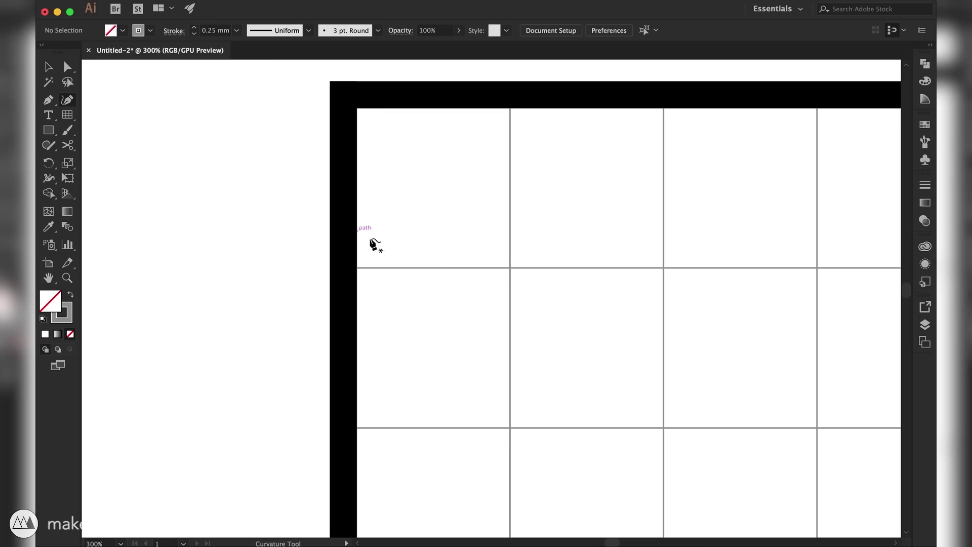
pyautogui.click(295, 269)
pyautogui.click(394, 250)
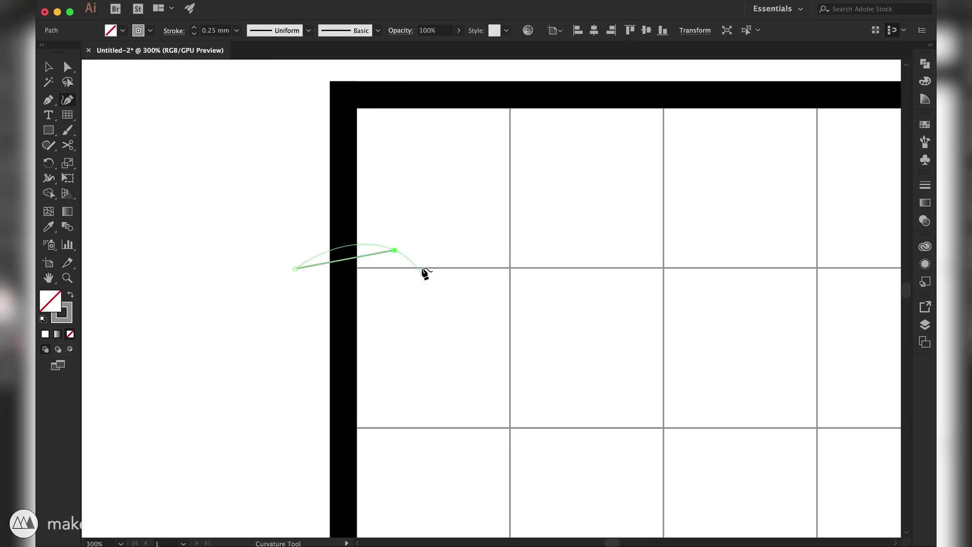
pyautogui.click(415, 258)
pyautogui.click(409, 289)
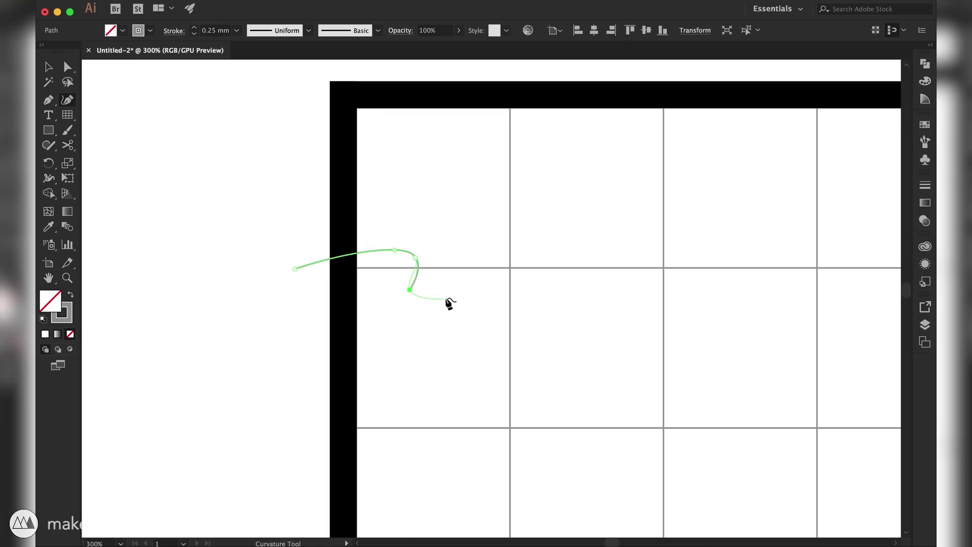
pyautogui.click(457, 296)
pyautogui.click(451, 260)
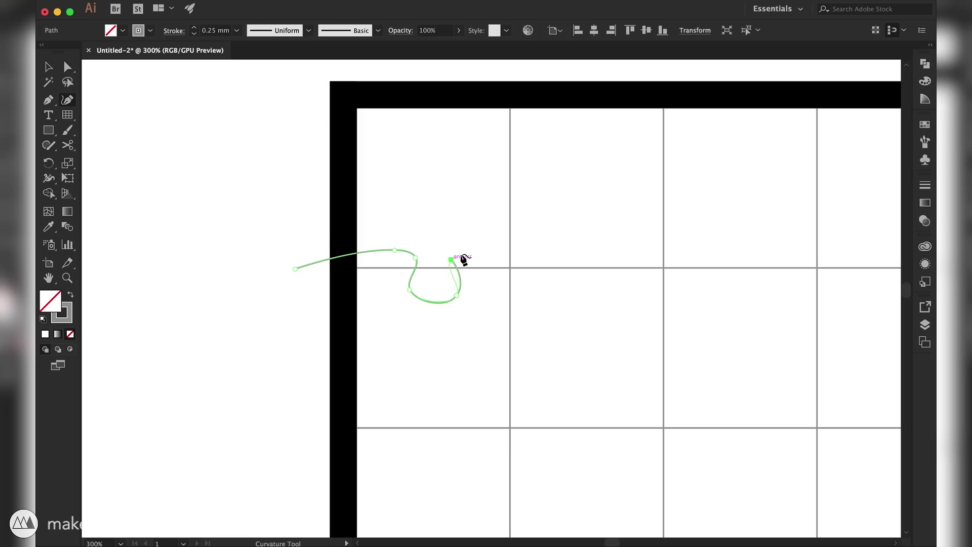
pyautogui.click(468, 254)
# Step: Continue the wavy line with an upward tab and carry it across the grid
pyautogui.click(553, 278)
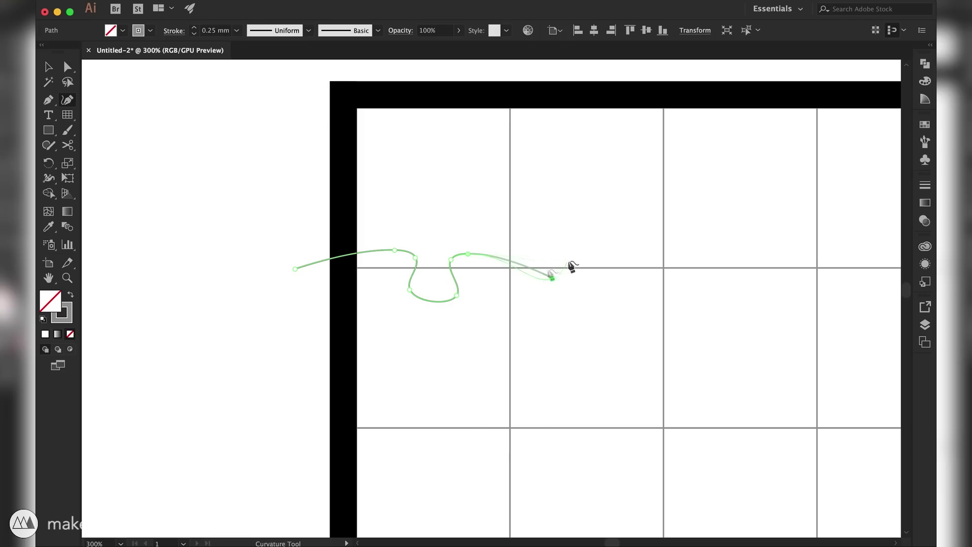
pyautogui.click(566, 276)
pyautogui.click(562, 246)
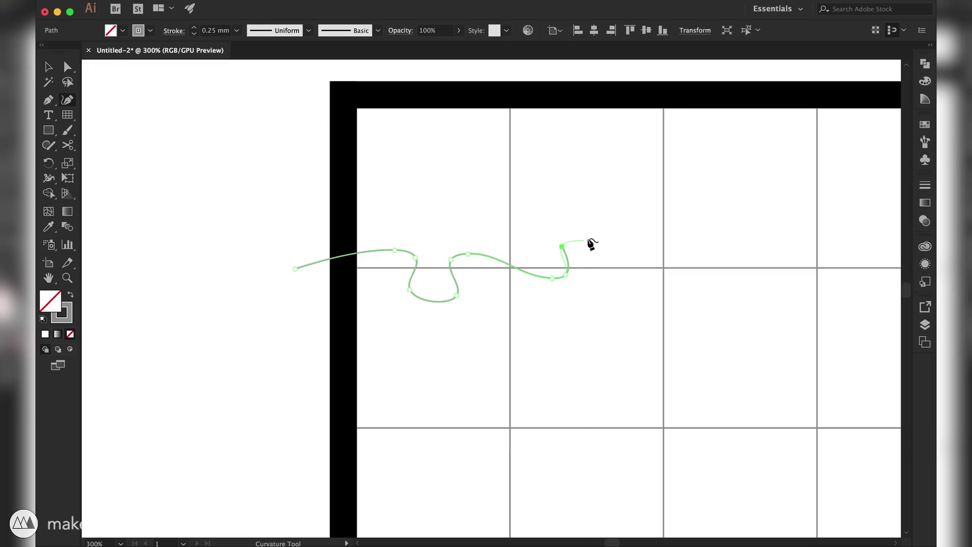
pyautogui.click(600, 243)
pyautogui.click(598, 275)
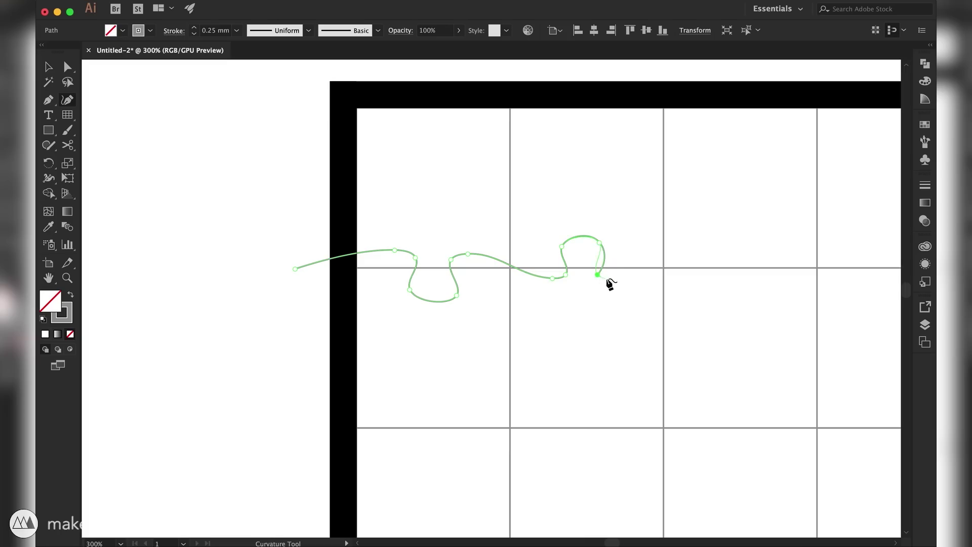
pyautogui.click(607, 280)
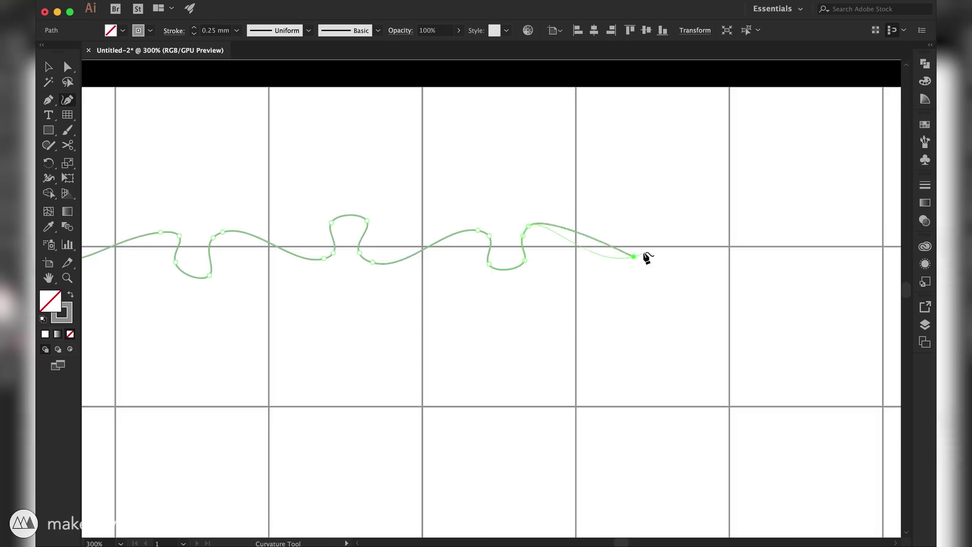
pyautogui.click(744, 239)
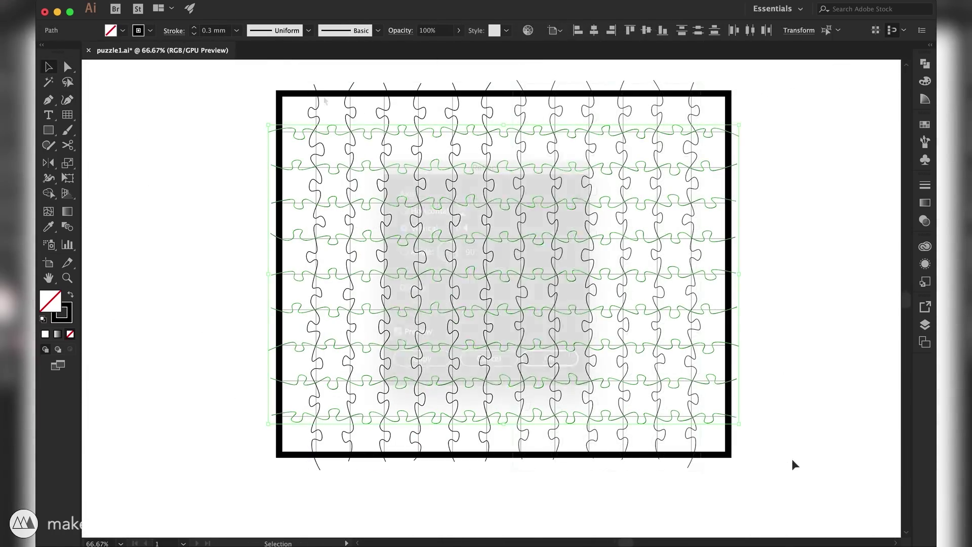
# Step: Unlock the border layer and select the puzzle lines together with the border
pyautogui.moveTo(791, 502); pyautogui.dragTo(235, 78)
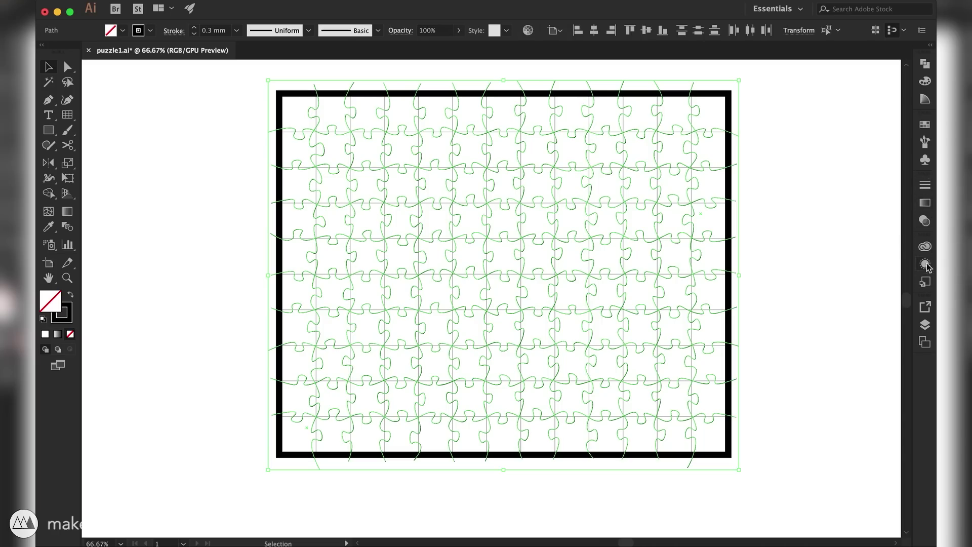
pyautogui.click(925, 325)
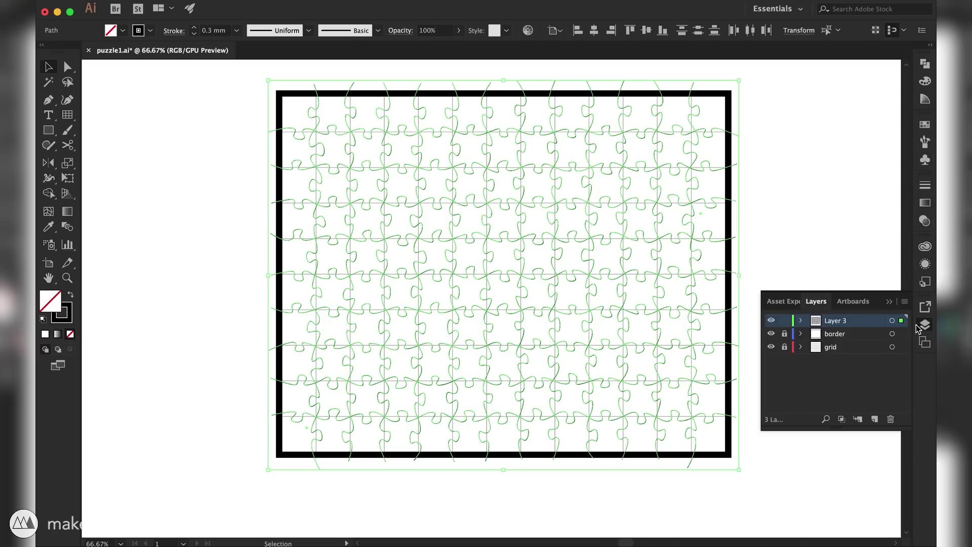
pyautogui.click(785, 334)
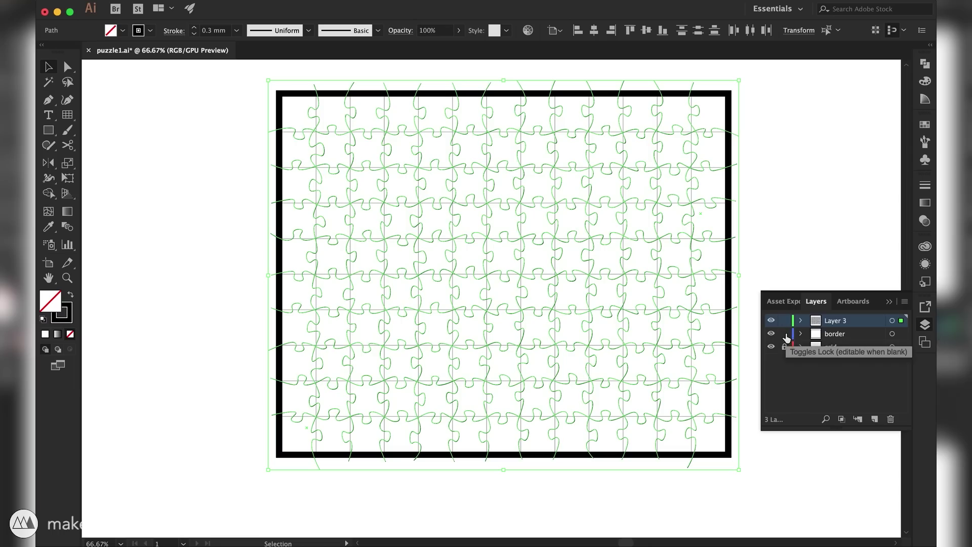
pyautogui.click(743, 388)
pyautogui.press('super+minus')
pyautogui.scroll(-2, 709, 405)
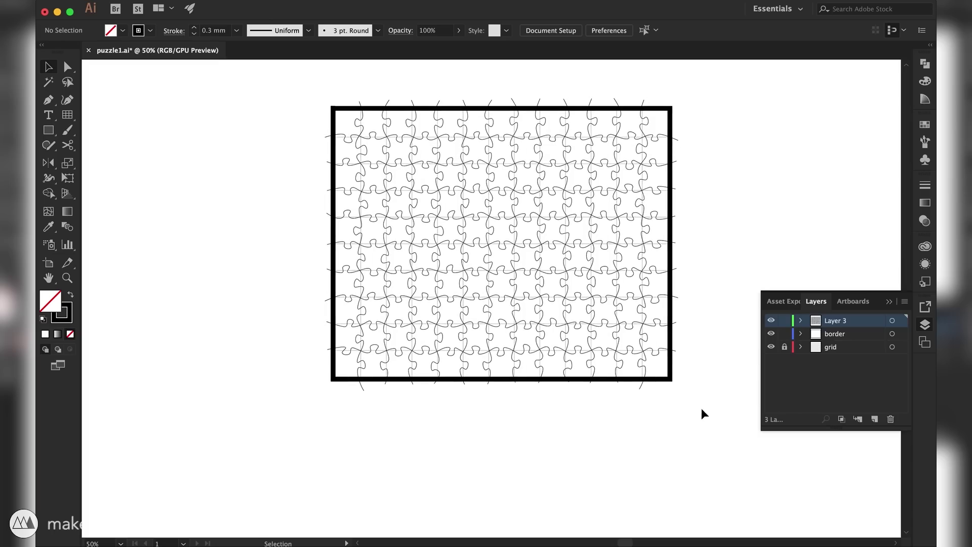
pyautogui.moveTo(702, 409); pyautogui.dragTo(251, 105)
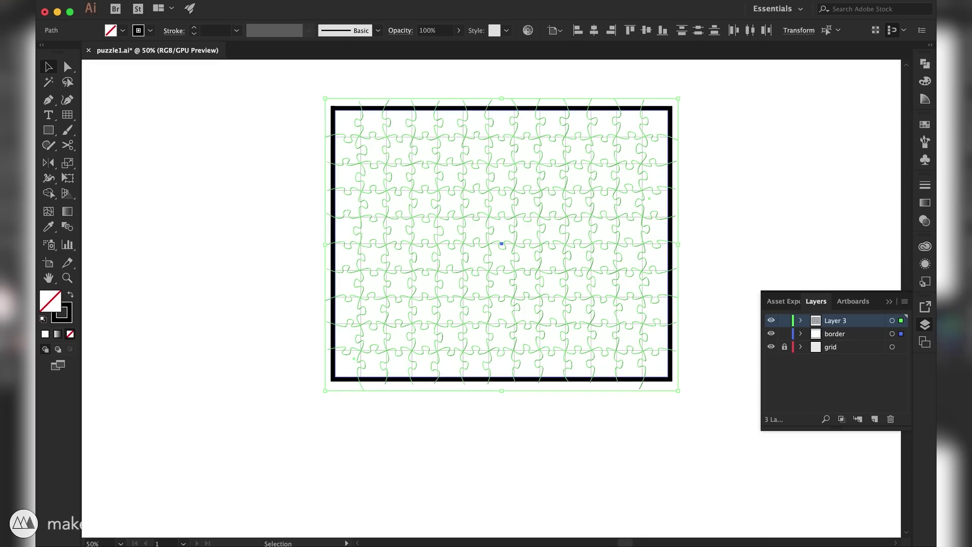
# Step: Expand the appearance, fills and strokes into outlined shapes and shift the artwork down-left
pyautogui.click(205, 0)
pyautogui.click(239, 128)
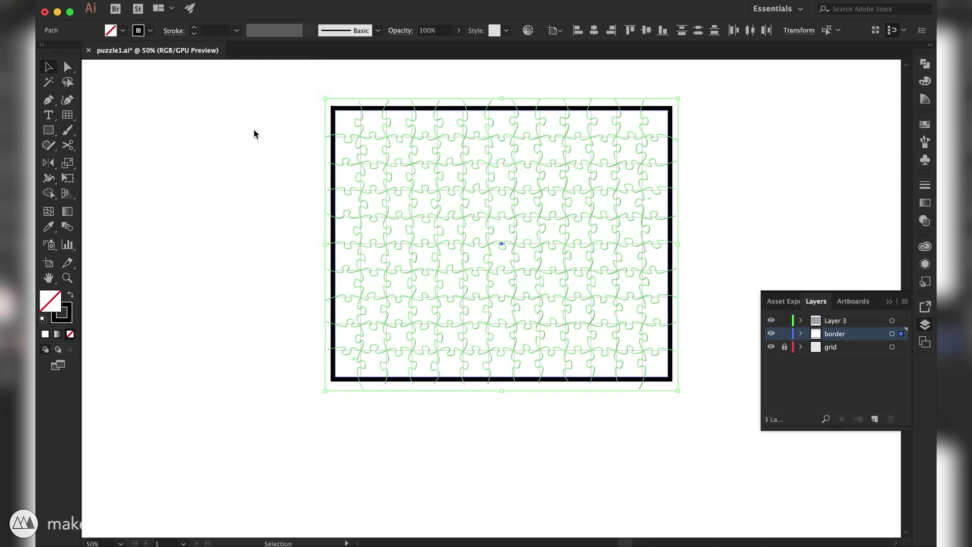
pyautogui.press('super+a')
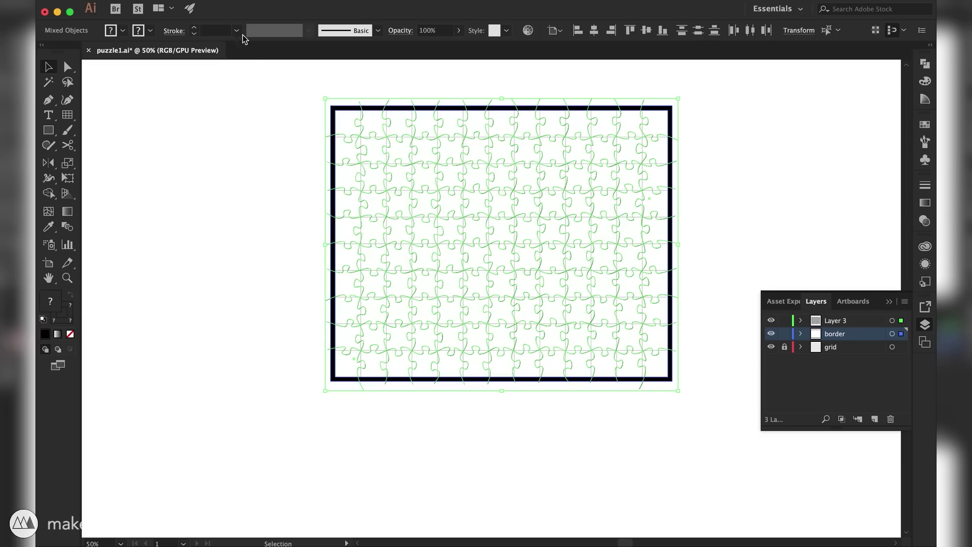
pyautogui.click(206, 0)
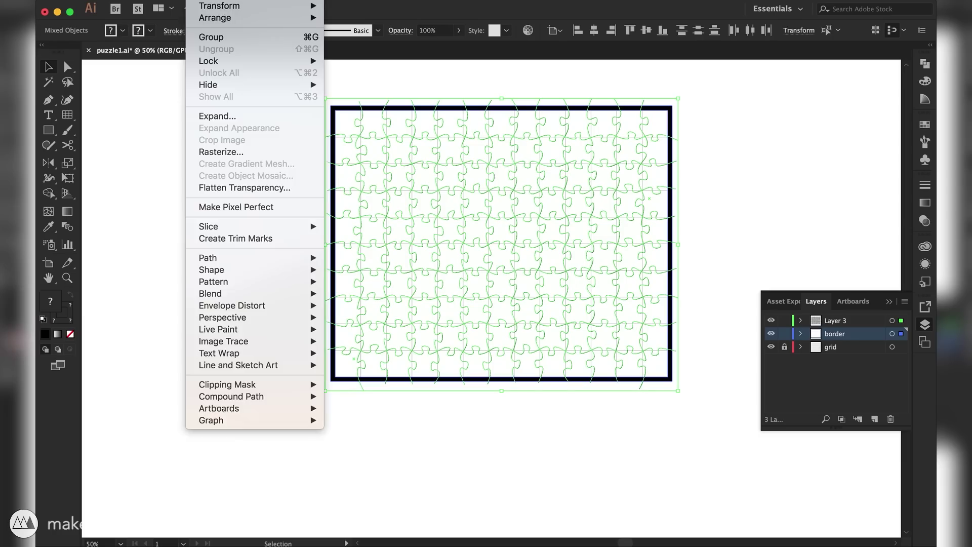
pyautogui.click(241, 116)
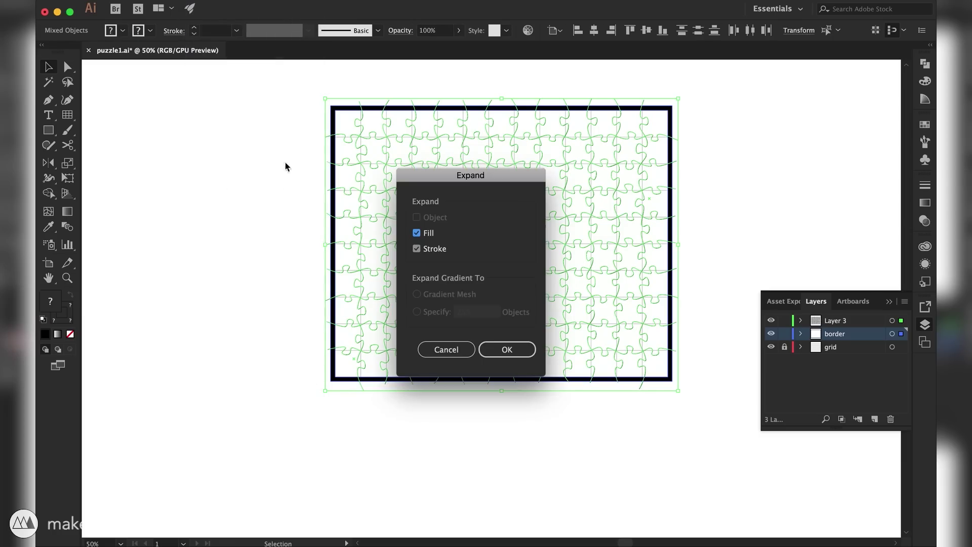
pyautogui.click(487, 354)
pyautogui.moveTo(434, 380); pyautogui.dragTo(423, 434)
pyautogui.click(921, 82)
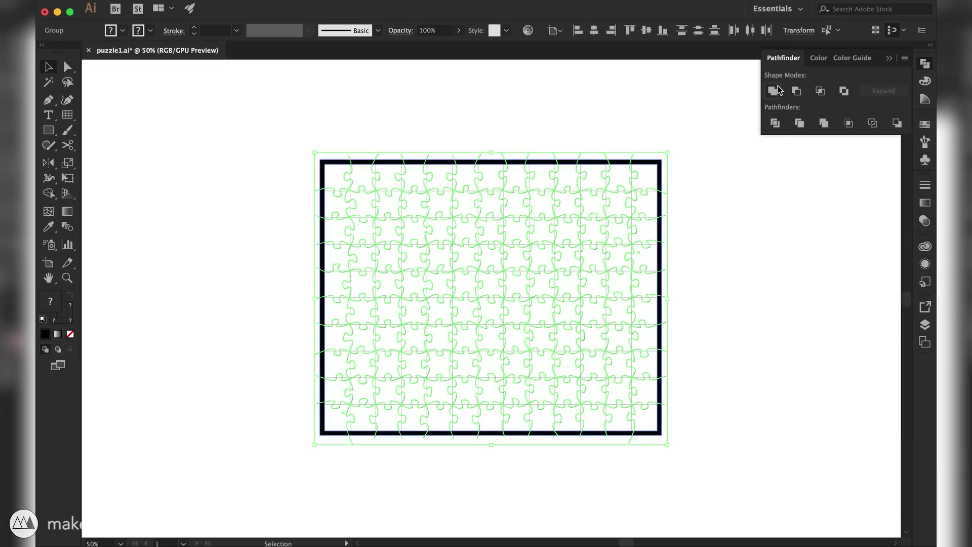
# Step: Merge the expanded puzzle lines and border into one shape with Pathfinder
pyautogui.click(775, 91)
pyautogui.keyDown('alt'); pyautogui.scroll(4, 705, 177); pyautogui.keyUp('alt')
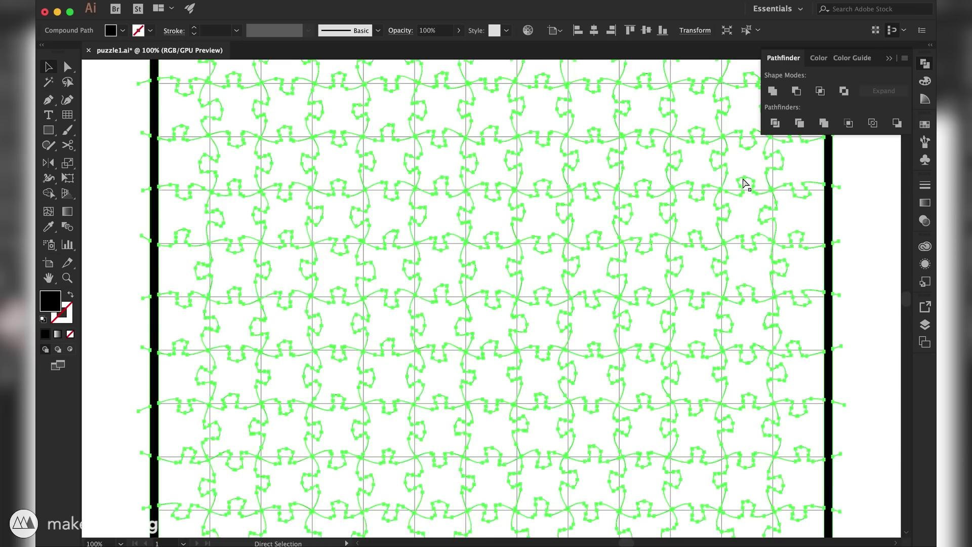
pyautogui.keyDown('alt'); pyautogui.scroll(3, 497, 276); pyautogui.keyUp('alt')
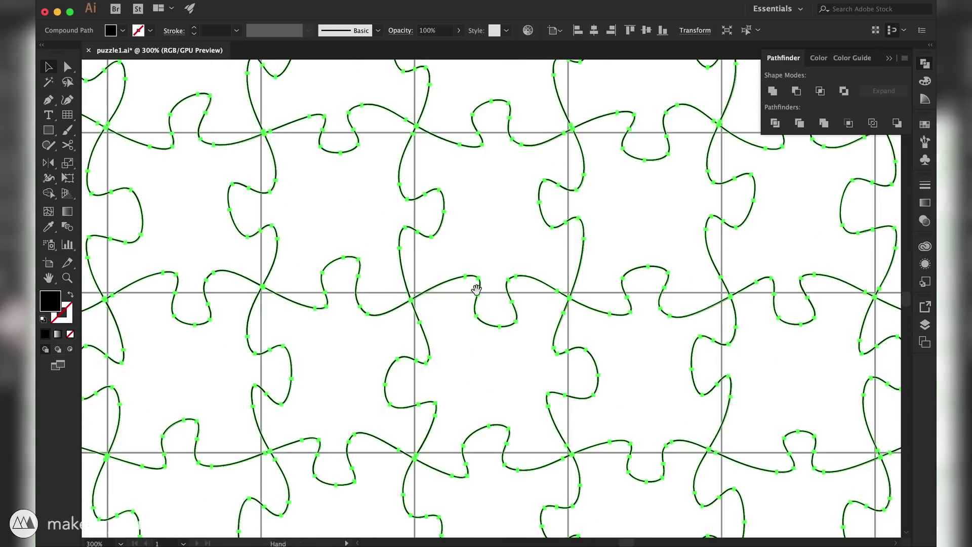
pyautogui.keyDown('alt'); pyautogui.scroll(-2, 404, 424); pyautogui.keyUp('alt')
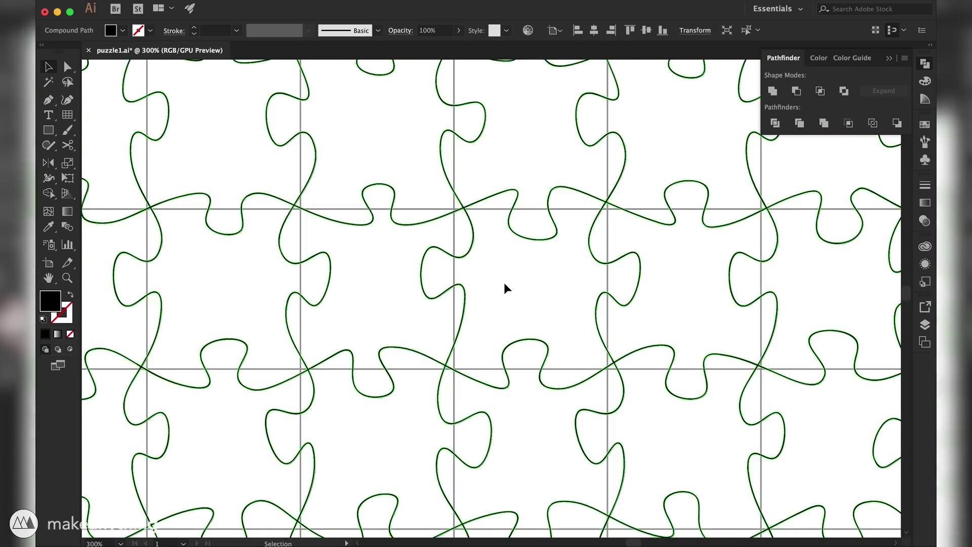
pyautogui.press('a')
pyautogui.press('super+a')
pyautogui.keyDown('alt'); pyautogui.scroll(-3, 530, 285); pyautogui.keyUp('alt')
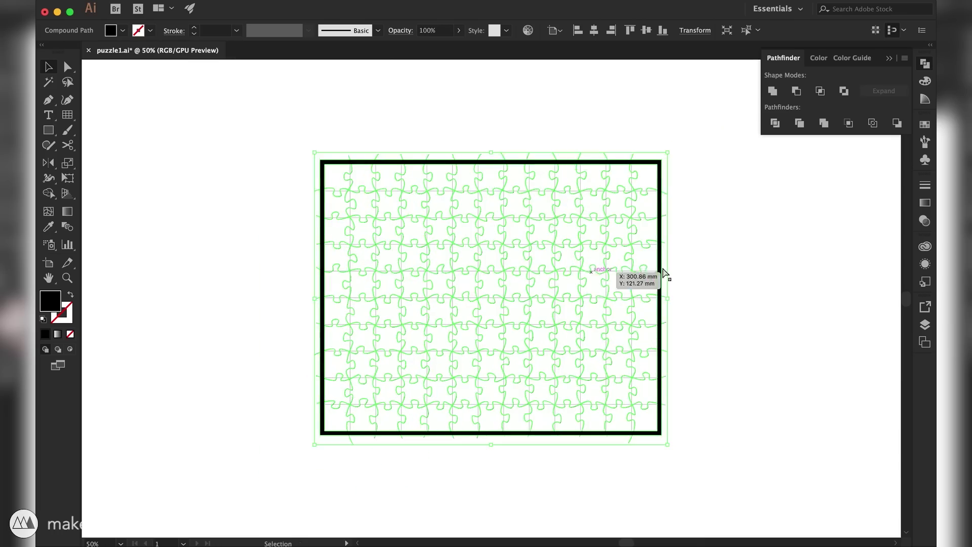
pyautogui.press('v')
pyautogui.click(700, 273)
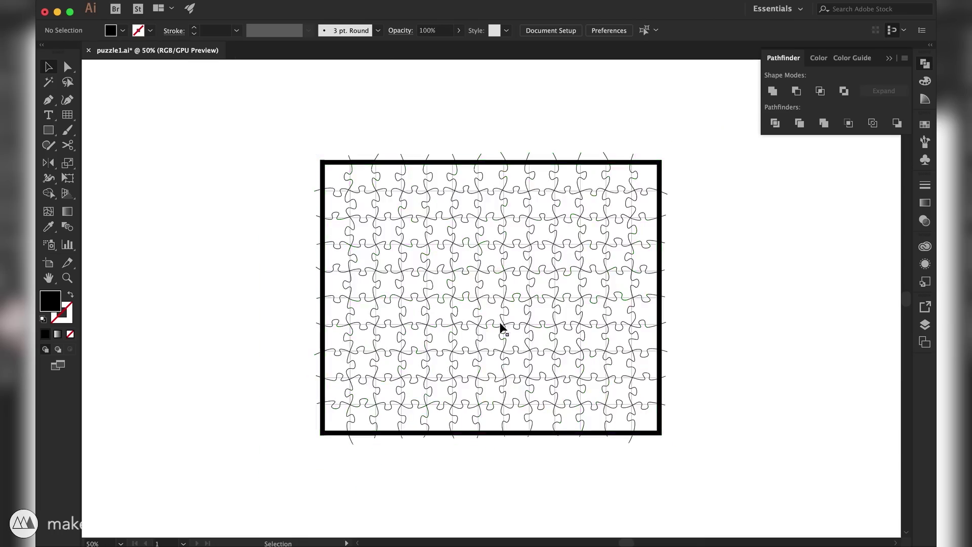
# Step: Draw a rectangle over the border and Intersect it with the puzzle lines to trim them
pyautogui.click(48, 130)
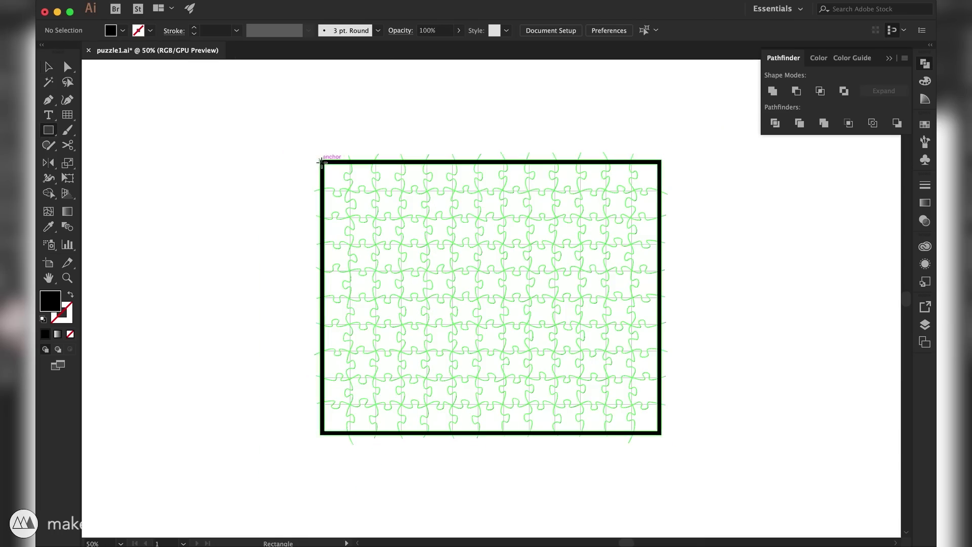
pyautogui.moveTo(320, 160); pyautogui.dragTo(662, 435)
pyautogui.press('v')
pyautogui.press('super+equal')
pyautogui.press('super+equal')
pyautogui.press('super+equal')
pyautogui.press('super+a')
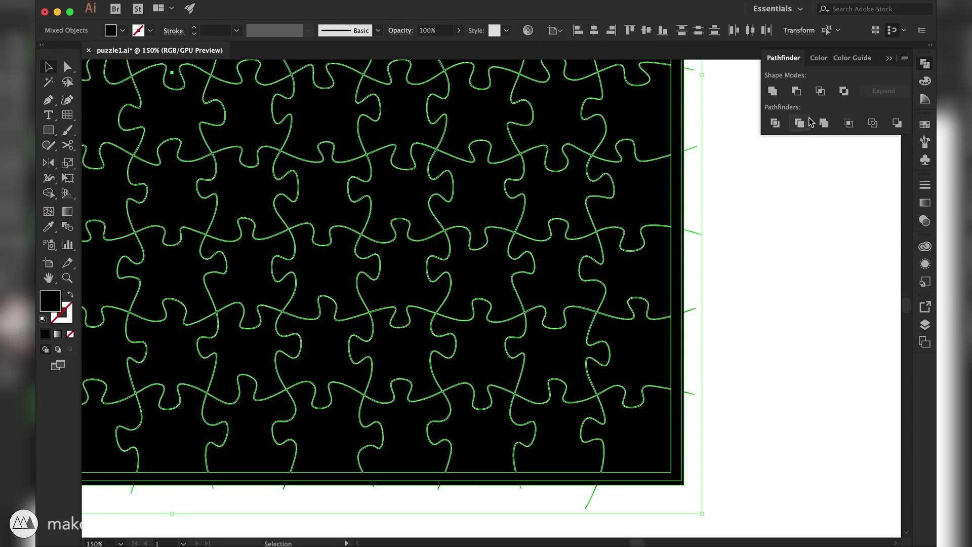
pyautogui.click(821, 91)
pyautogui.click(757, 281)
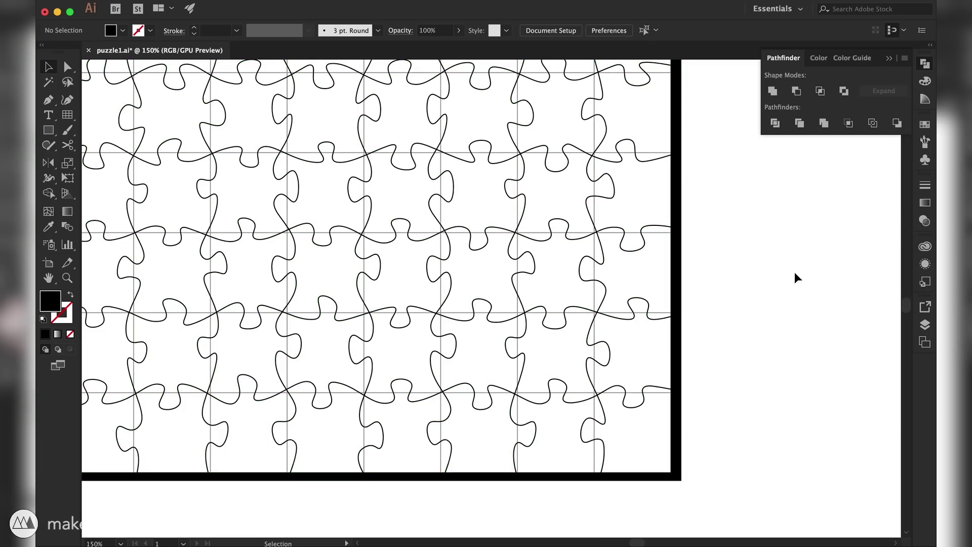
# Step: Select the whole puzzle compound path
pyautogui.click(925, 325)
pyautogui.keyDown('alt'); pyautogui.scroll(-5, 618, 411); pyautogui.keyUp('alt')
pyautogui.moveTo(439, 298); pyautogui.dragTo(243, 161)
pyautogui.click(149, 4)
# Step: Export the puzzle as puzzle1.dxf in AutoCAD DXF format, scaled 1 inch per unit
pyautogui.moveTo(226, 196)
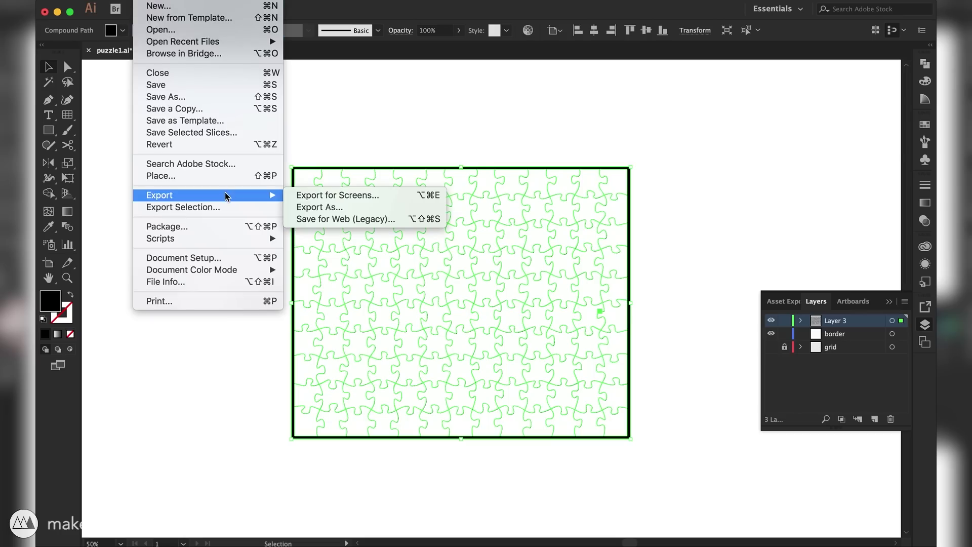
pyautogui.click(320, 208)
pyautogui.click(484, 492)
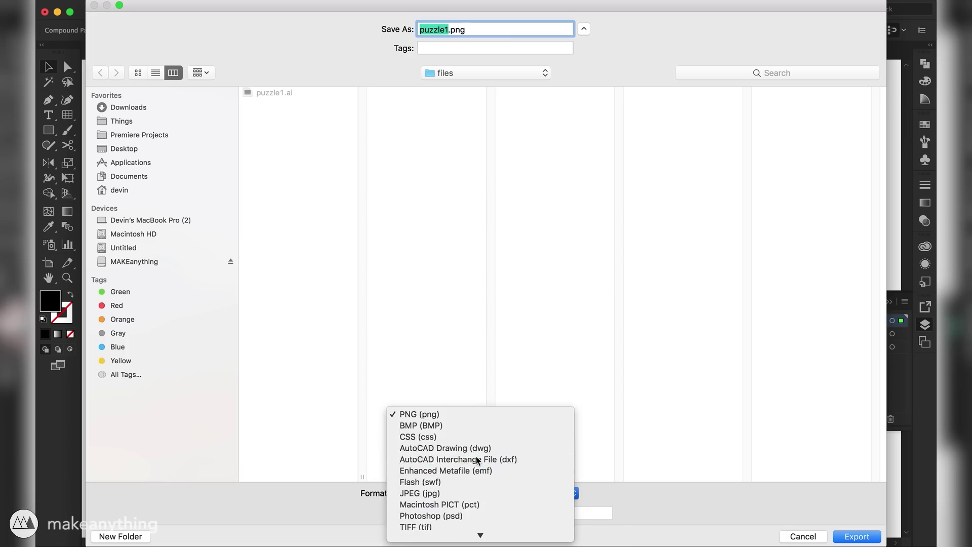
pyautogui.click(476, 465)
pyautogui.click(856, 536)
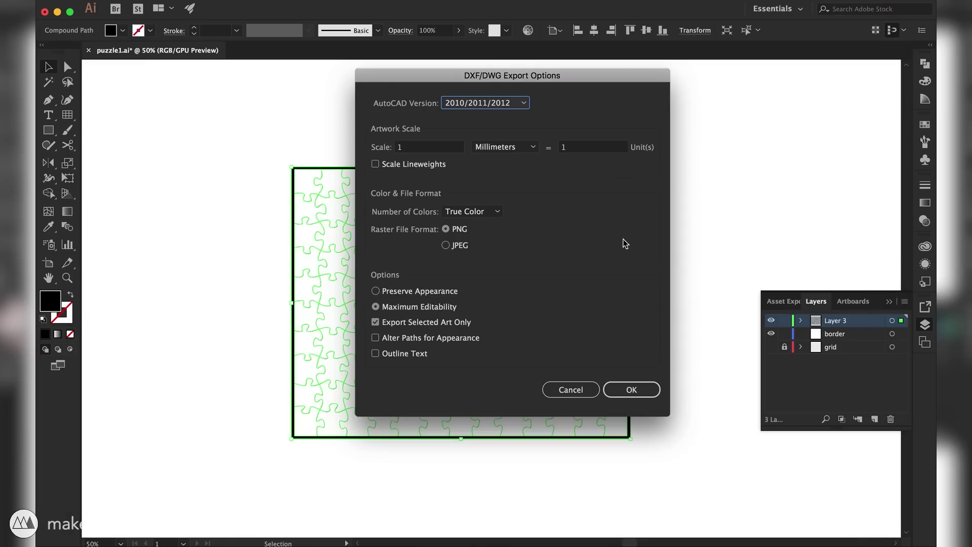
pyautogui.click(506, 147)
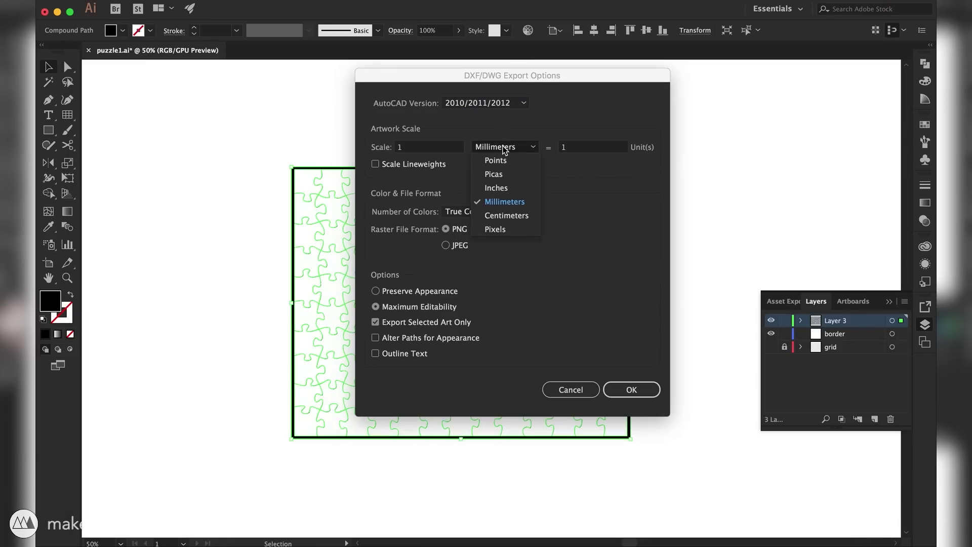
pyautogui.click(514, 189)
pyautogui.click(446, 151)
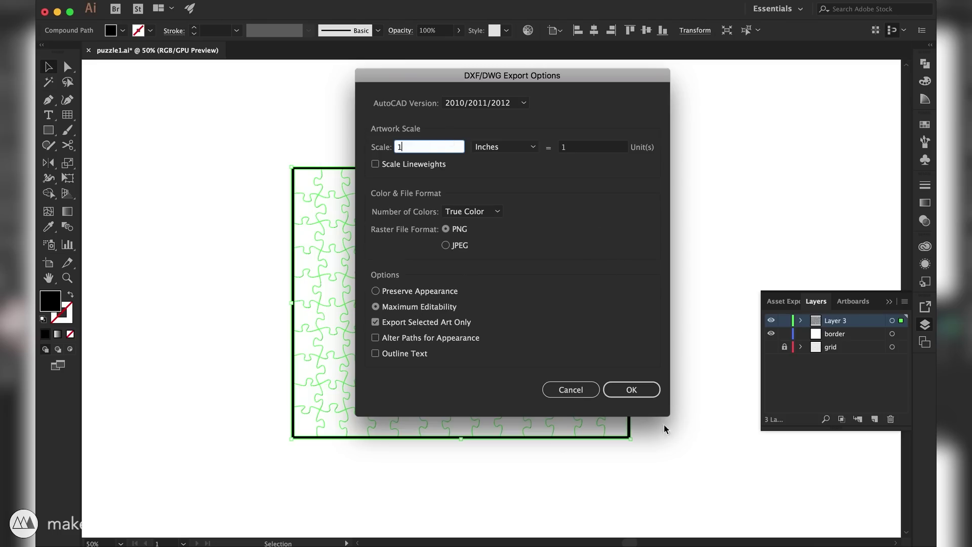
pyautogui.click(633, 389)
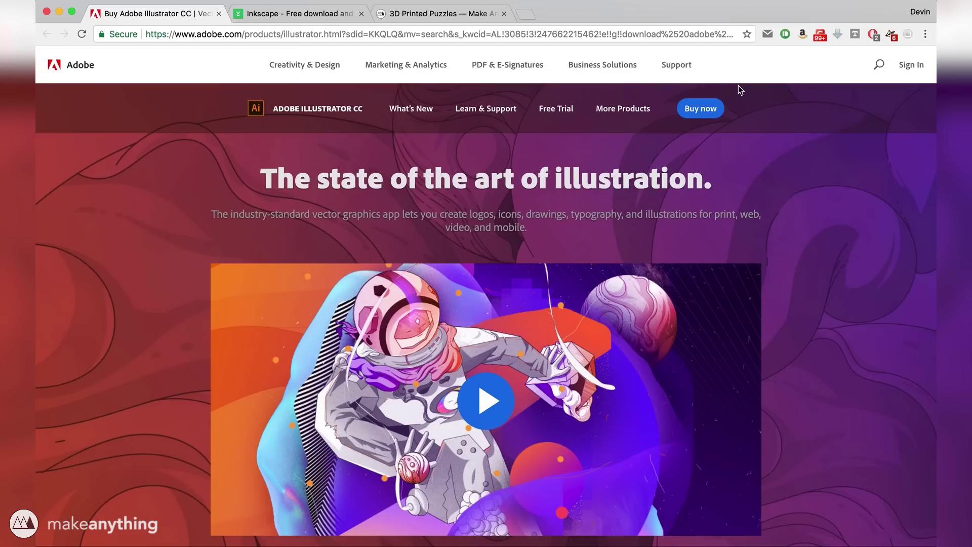
# Step: On the 3D Printed Puzzles page, download the 0.3mm clearance 'Puzzle pieces outline' DXF
pyautogui.scroll(-3, 739, 88)
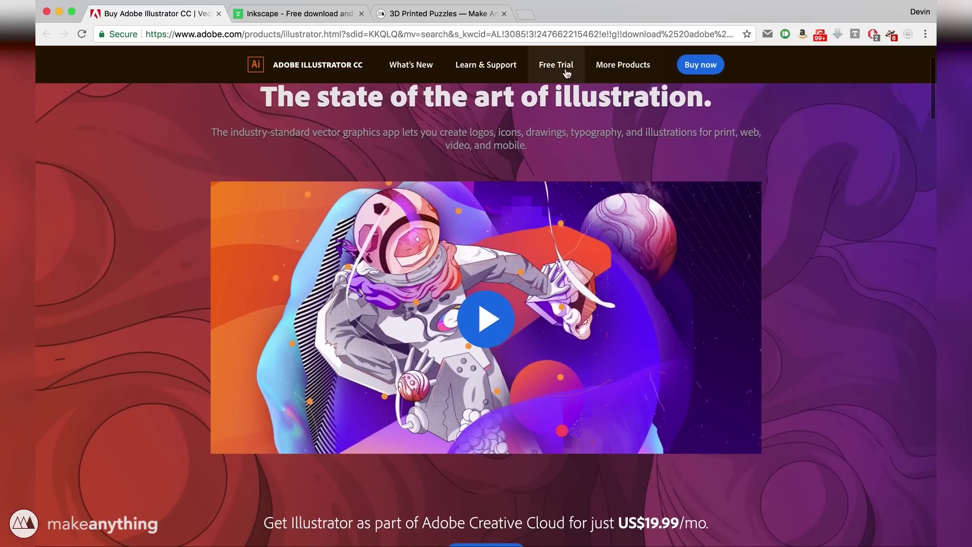
pyautogui.scroll(-3, 740, 172)
pyautogui.scroll(-3, 740, 171)
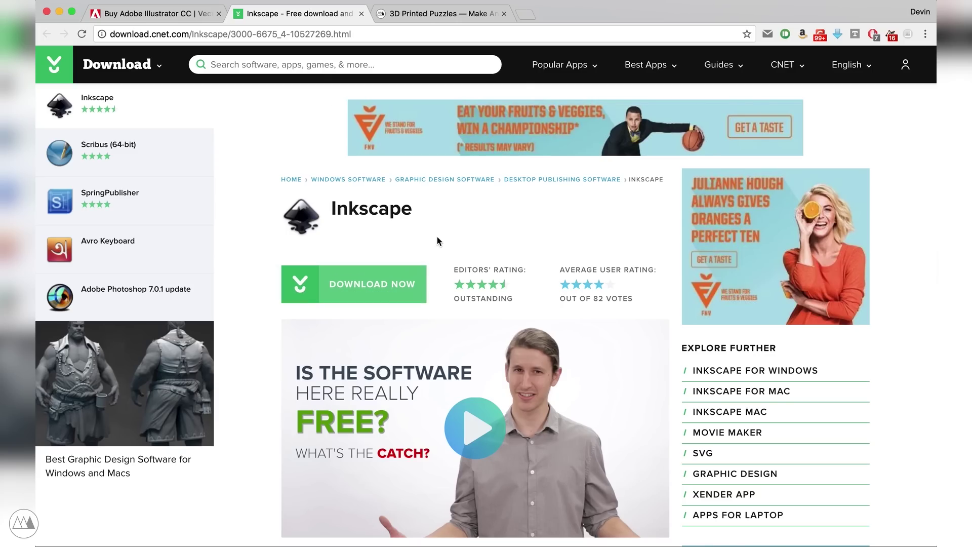
pyautogui.click(439, 14)
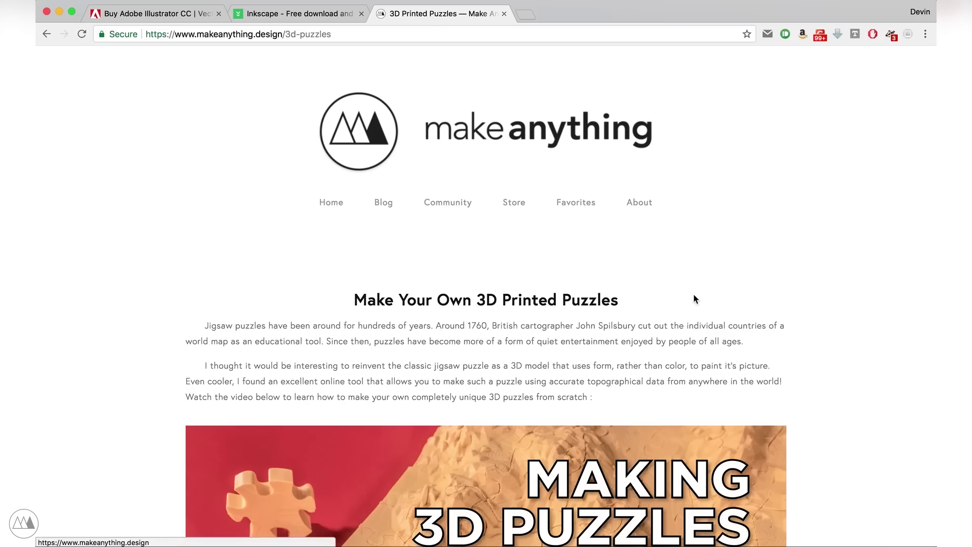
pyautogui.scroll(-2, 694, 293)
pyautogui.scroll(-20, 694, 295)
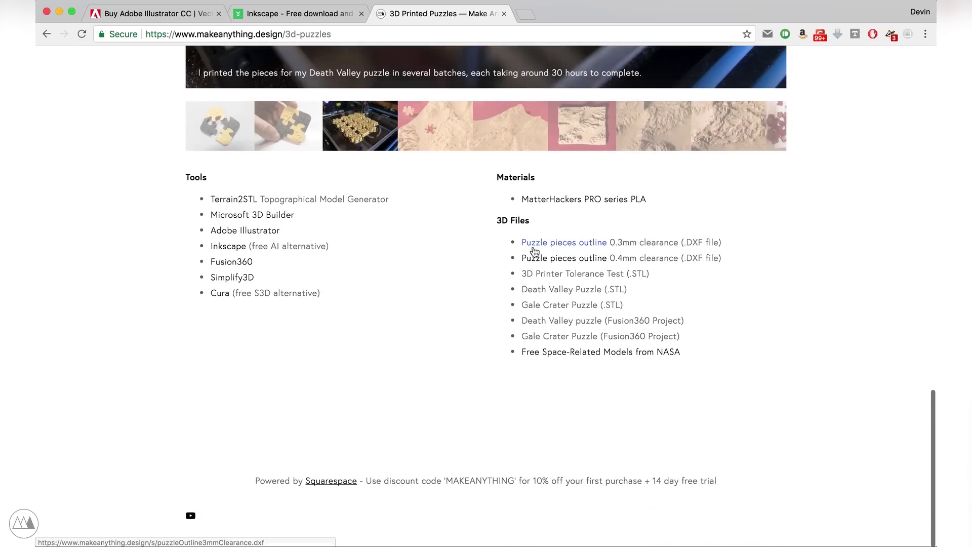
pyautogui.click(544, 248)
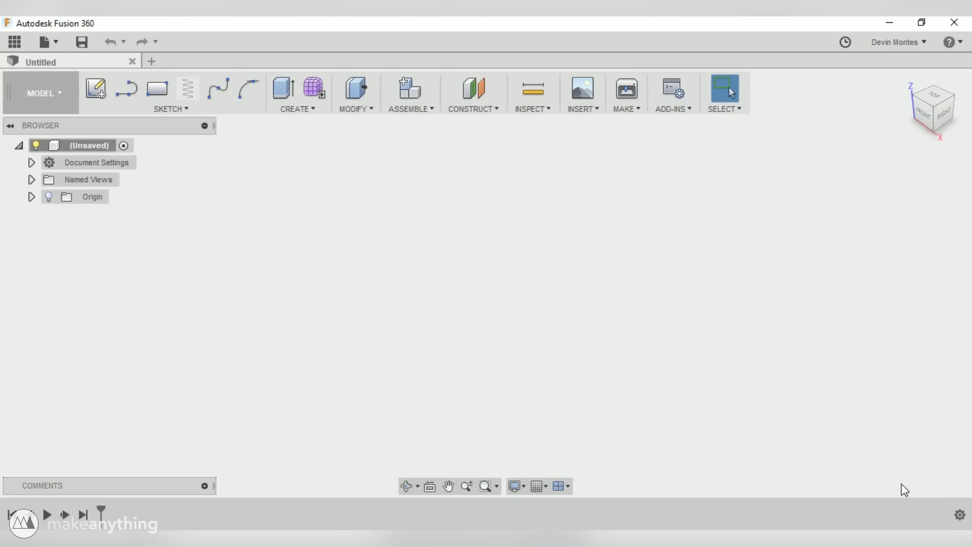
# Step: Turn off design history capture for the untitled design
pyautogui.click(958, 515)
pyautogui.click(911, 463)
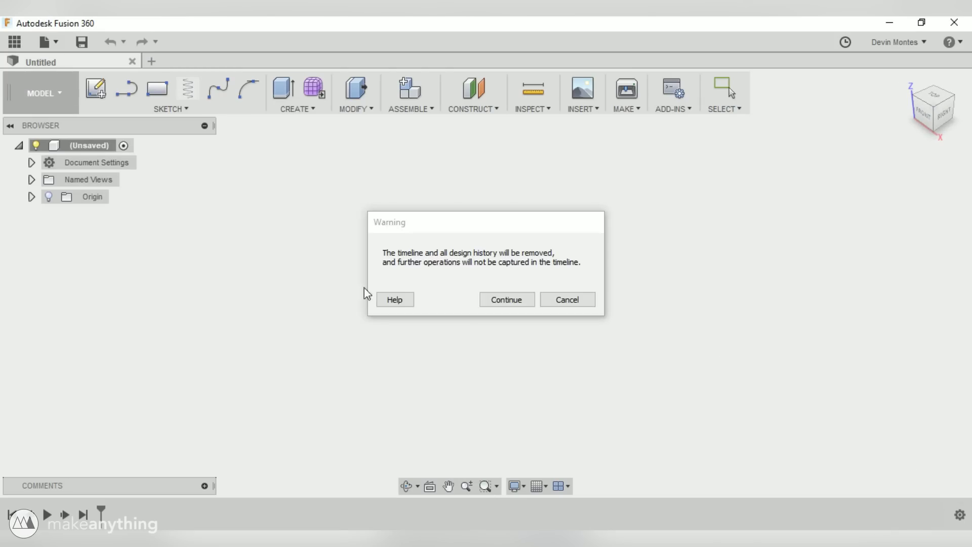
pyautogui.click(512, 300)
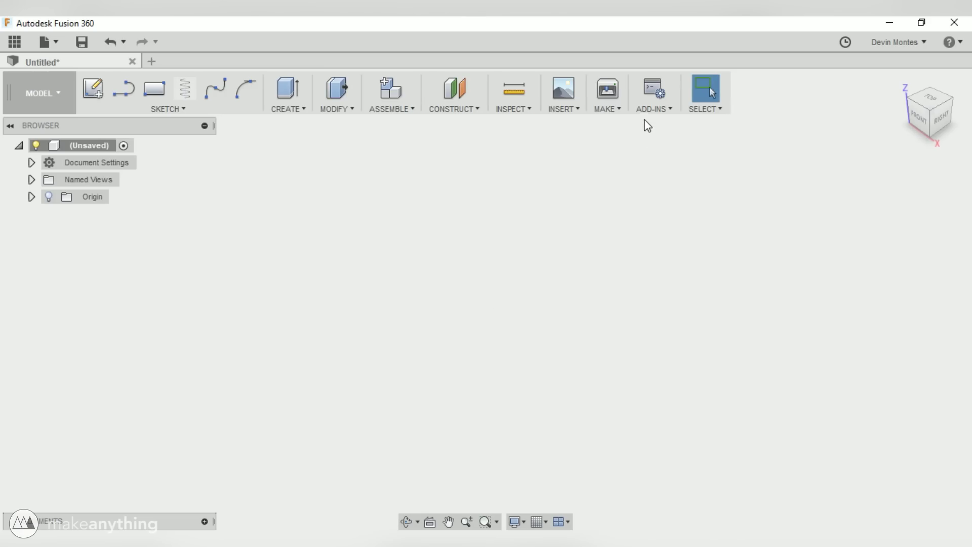
# Step: Insert the DeathValley terrain mesh in millimetres as MeshBody1
pyautogui.click(576, 110)
pyautogui.click(570, 192)
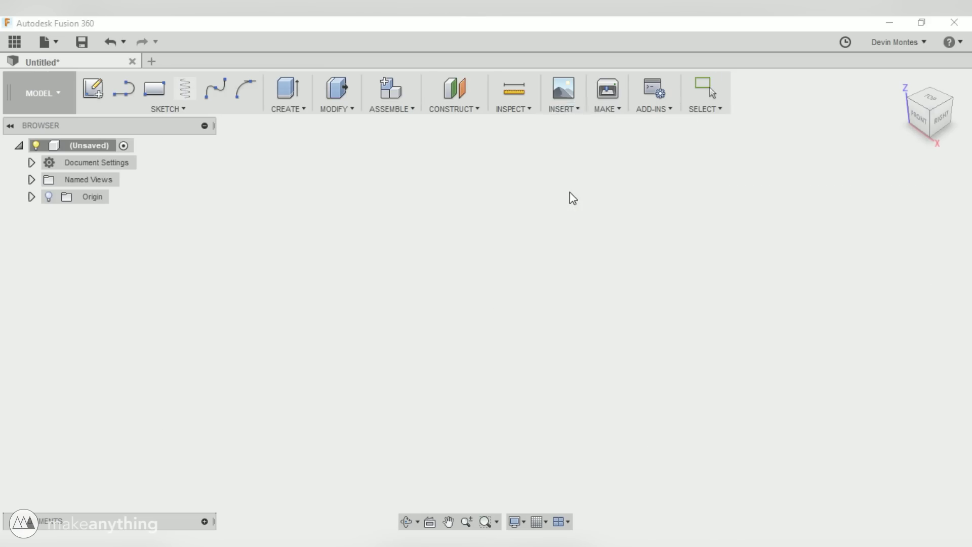
pyautogui.scroll(-3, 510, 208)
pyautogui.doubleClick(336, 251)
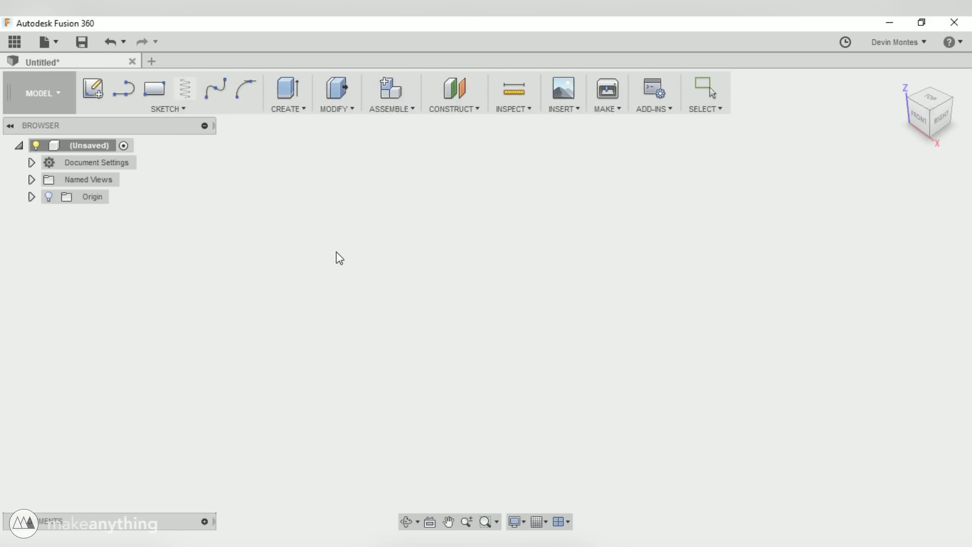
pyautogui.moveTo(336, 153); pyautogui.dragTo(259, 150)
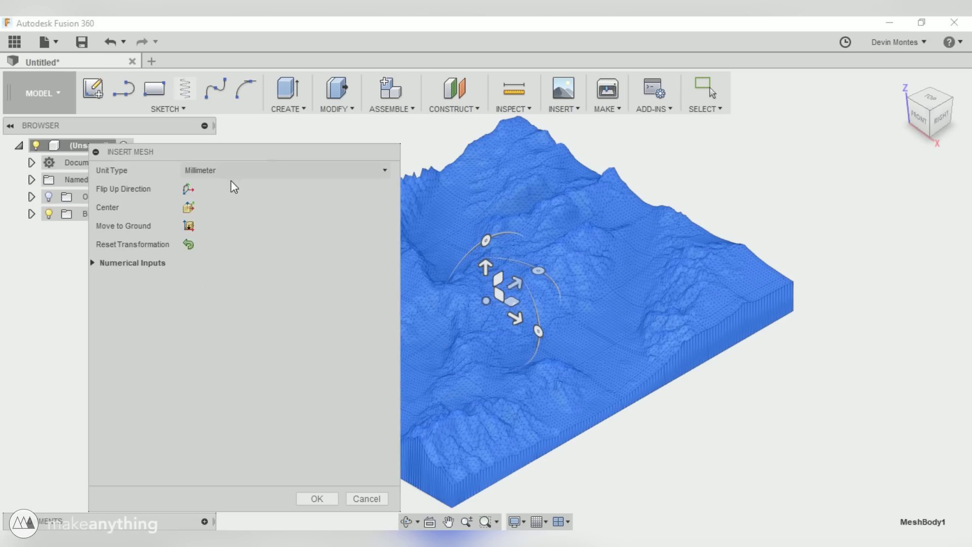
pyautogui.click(233, 175)
pyautogui.click(202, 205)
pyautogui.click(94, 263)
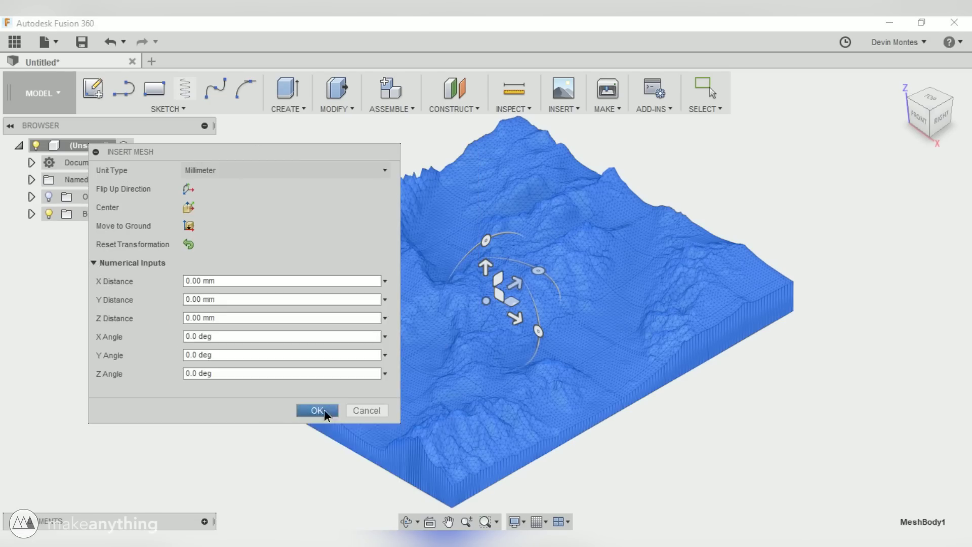
pyautogui.click(317, 413)
# Step: In the Mesh workspace, Reduce the terrain mesh to adaptive density 0.500 with preview
pyautogui.click(70, 105)
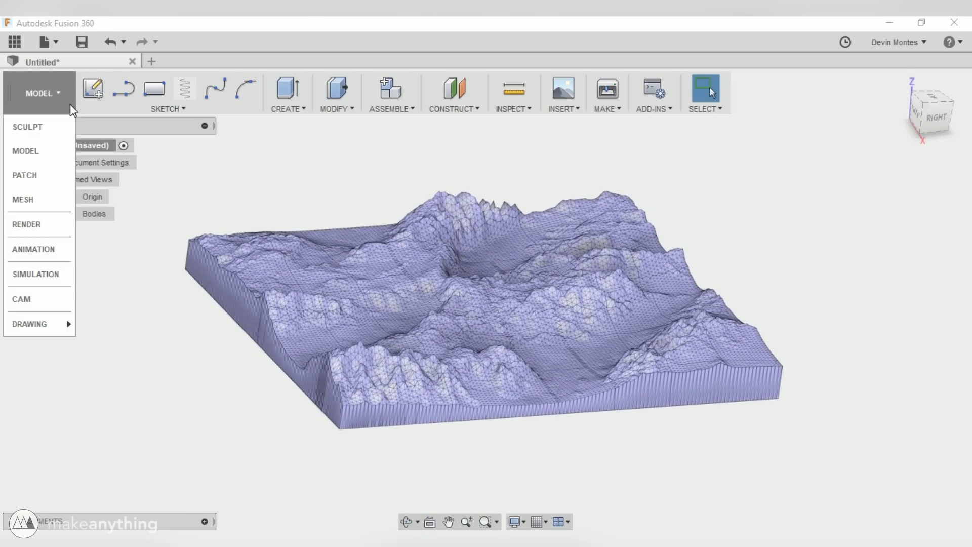
pyautogui.click(32, 198)
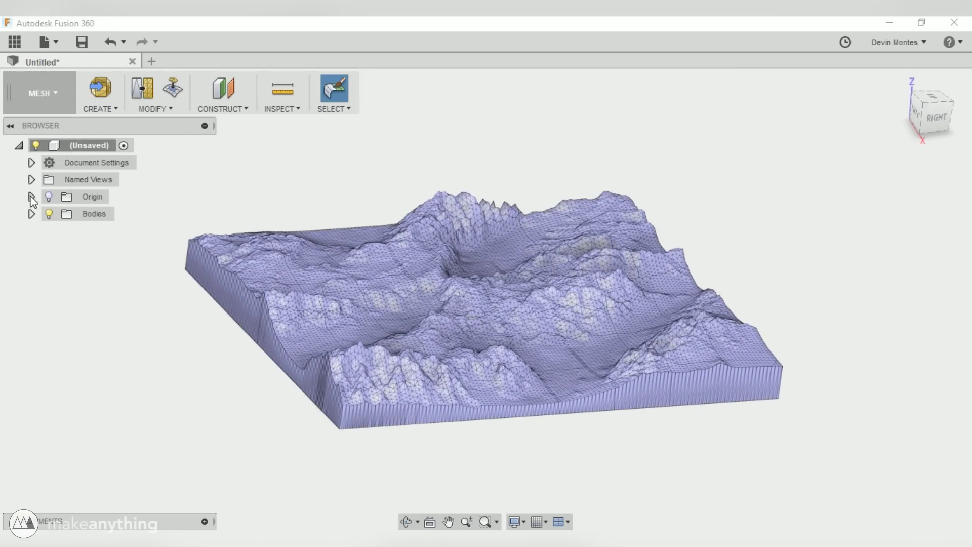
pyautogui.doubleClick(302, 273)
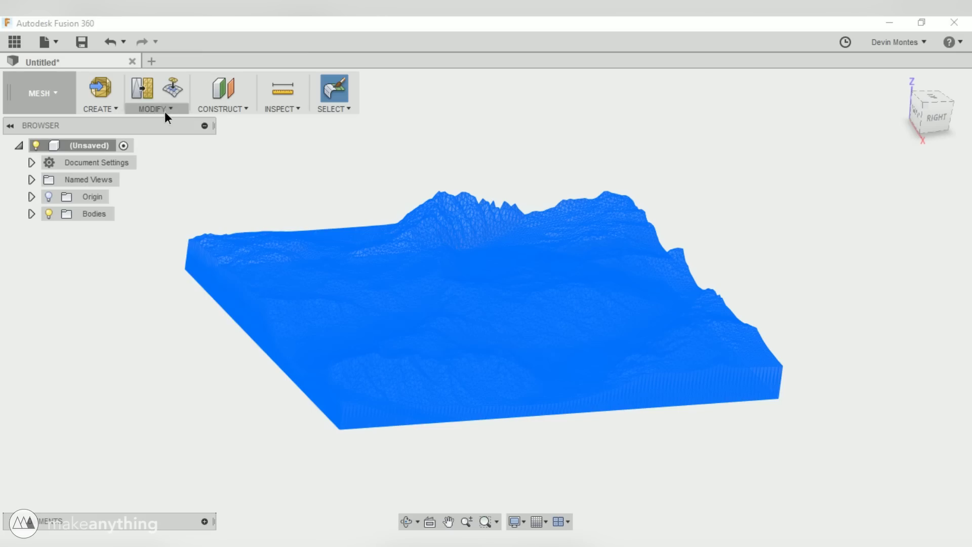
pyautogui.click(166, 112)
pyautogui.click(174, 140)
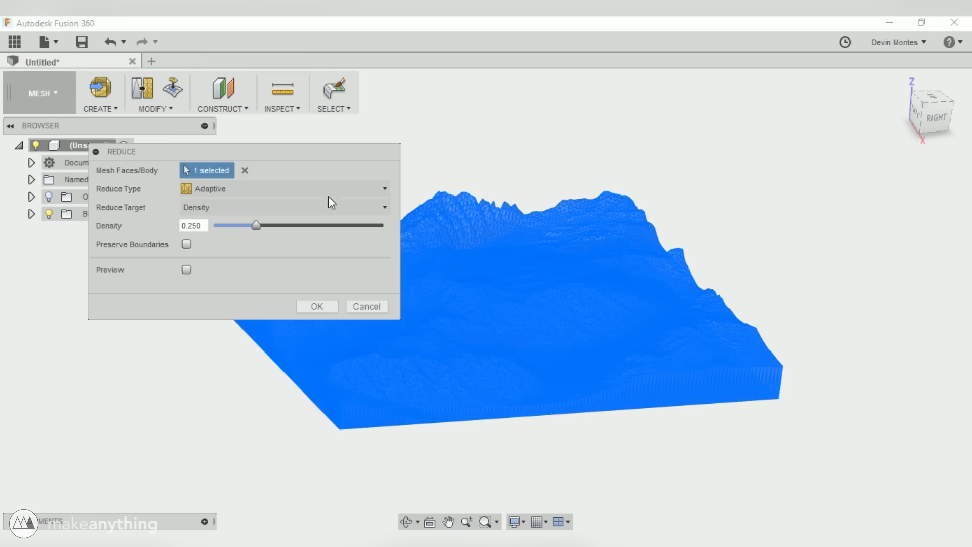
pyautogui.click(117, 354)
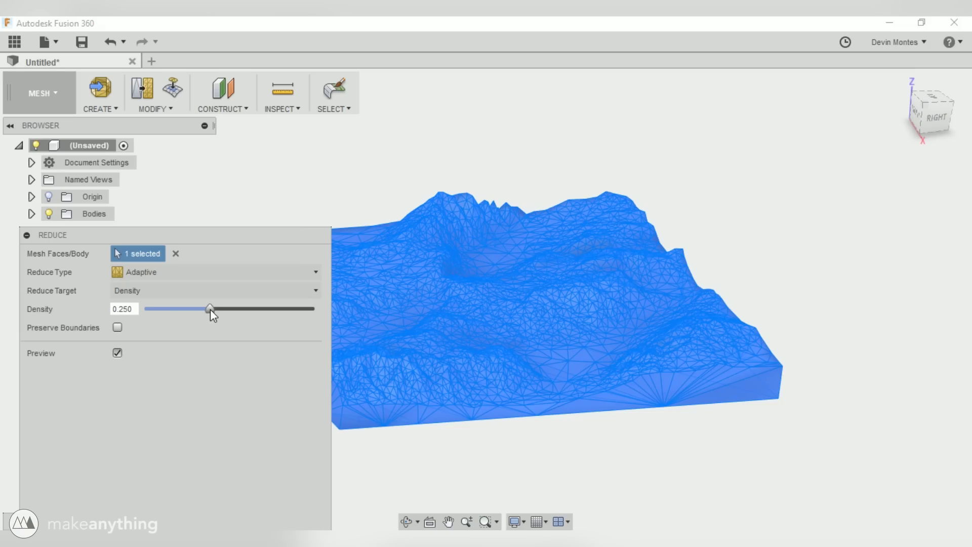
pyautogui.moveTo(210, 310); pyautogui.dragTo(233, 311)
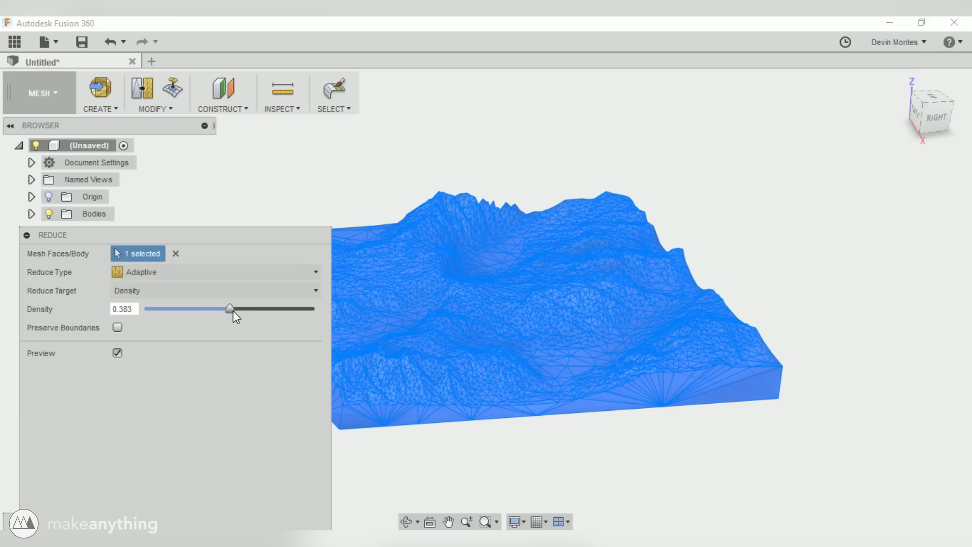
pyautogui.moveTo(247, 236); pyautogui.dragTo(273, 99)
pyautogui.moveTo(460, 461); pyautogui.dragTo(462, 385)
pyautogui.press('Escape')
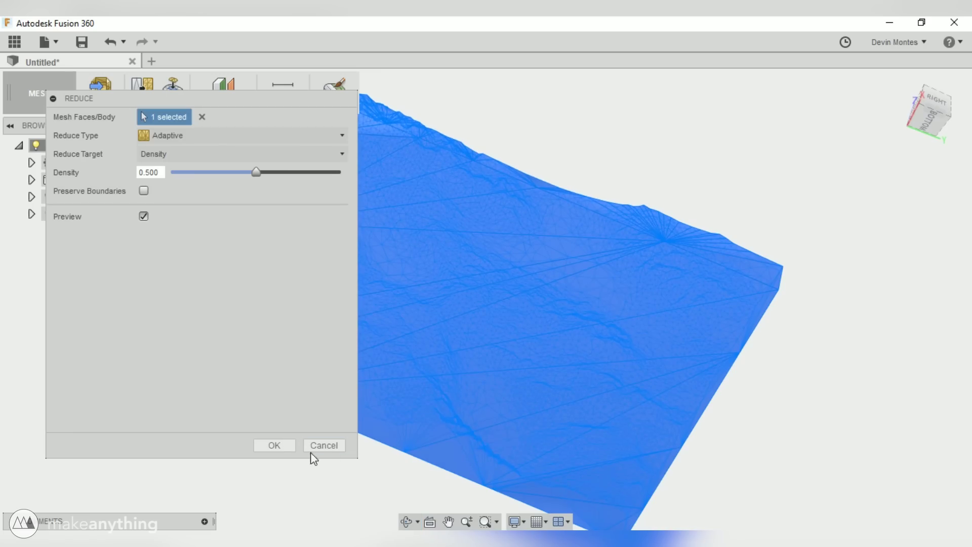
pyautogui.click(279, 448)
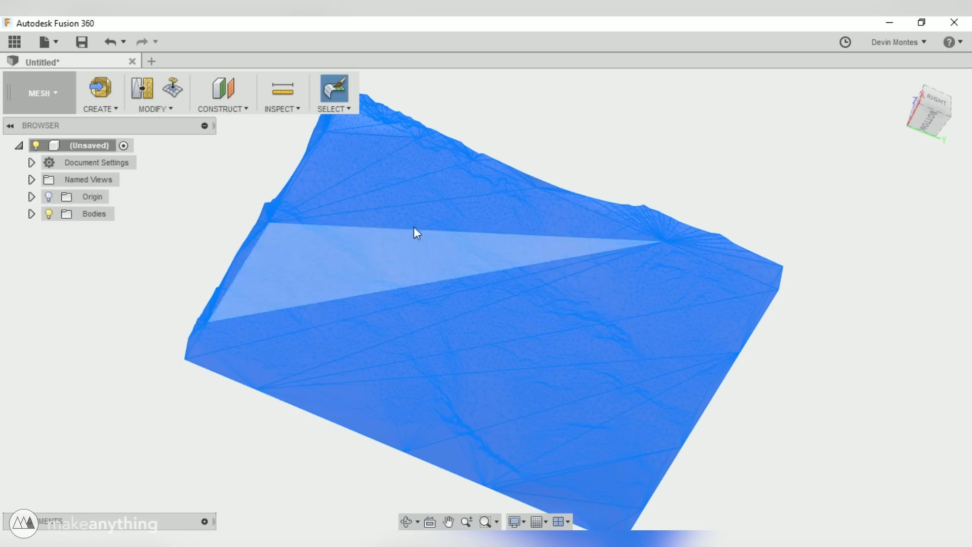
pyautogui.keyDown('shift'); pyautogui.moveTo(186, 295); pyautogui.dragTo(200, 370, button='middle'); pyautogui.keyUp('shift')
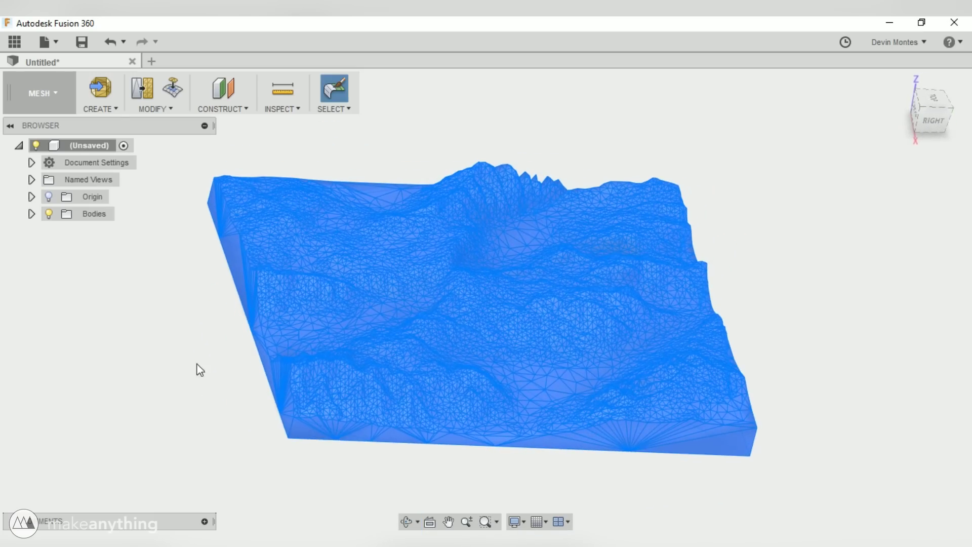
# Step: Convert the terrain mesh to a solid with Mesh to BRep, accepting the 15350-facet warning
pyautogui.click(63, 102)
pyautogui.click(32, 147)
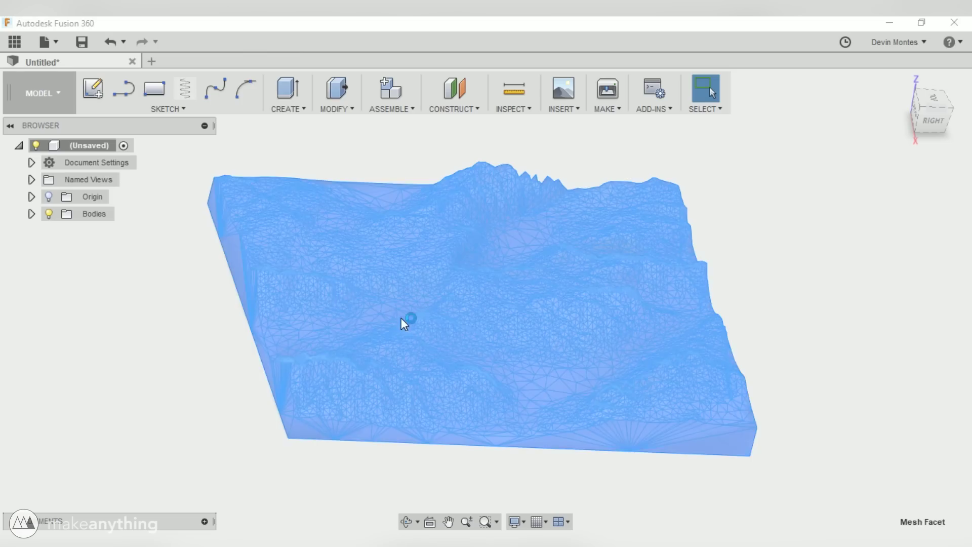
pyautogui.rightClick(306, 354)
pyautogui.click(283, 108)
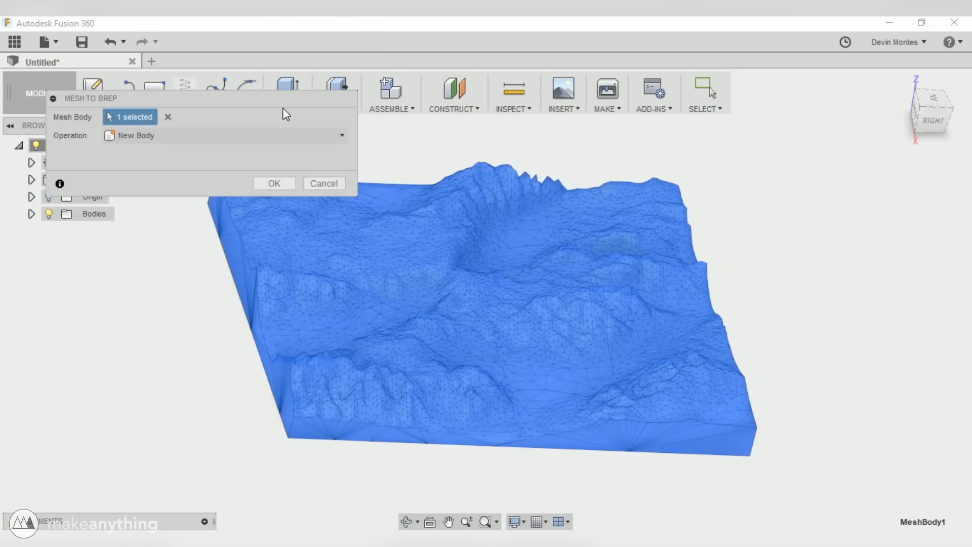
pyautogui.click(274, 182)
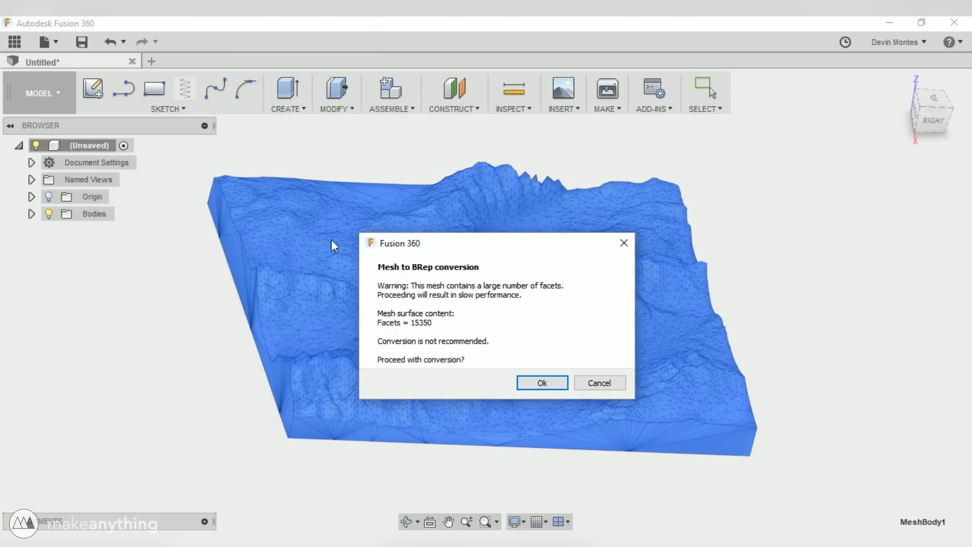
pyautogui.click(527, 383)
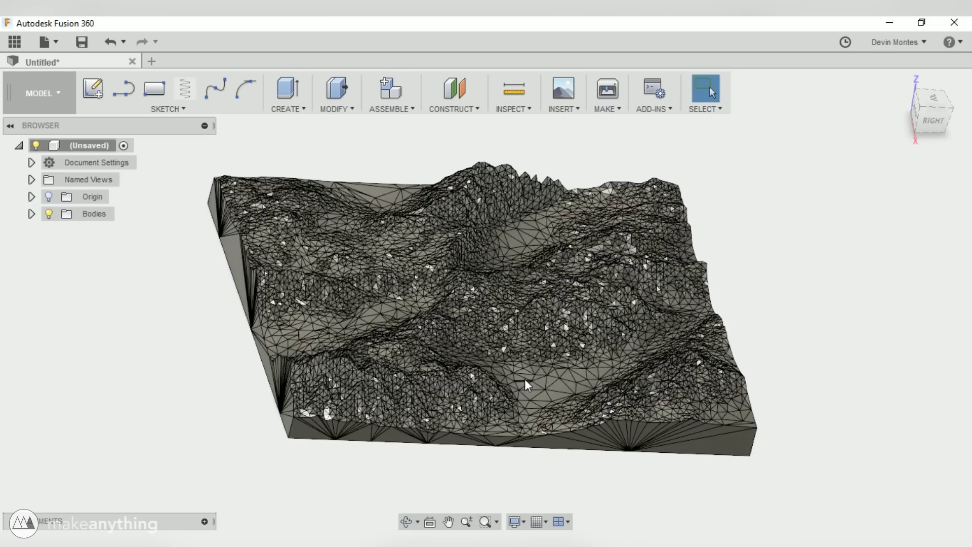
pyautogui.keyDown('shift'); pyautogui.moveTo(766, 397); pyautogui.dragTo(655, 371, button='middle'); pyautogui.keyUp('shift')
pyautogui.scroll(5, 699, 354)
# Step: Turn design history back on and sketch a rectangle enclosing the terrain on its bottom face
pyautogui.scroll(-5, 705, 405)
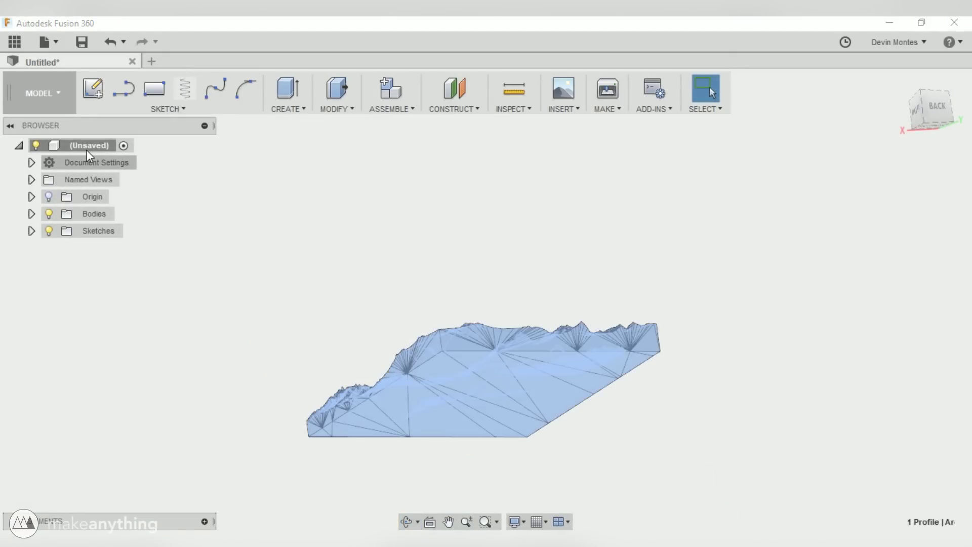
pyautogui.rightClick(86, 147)
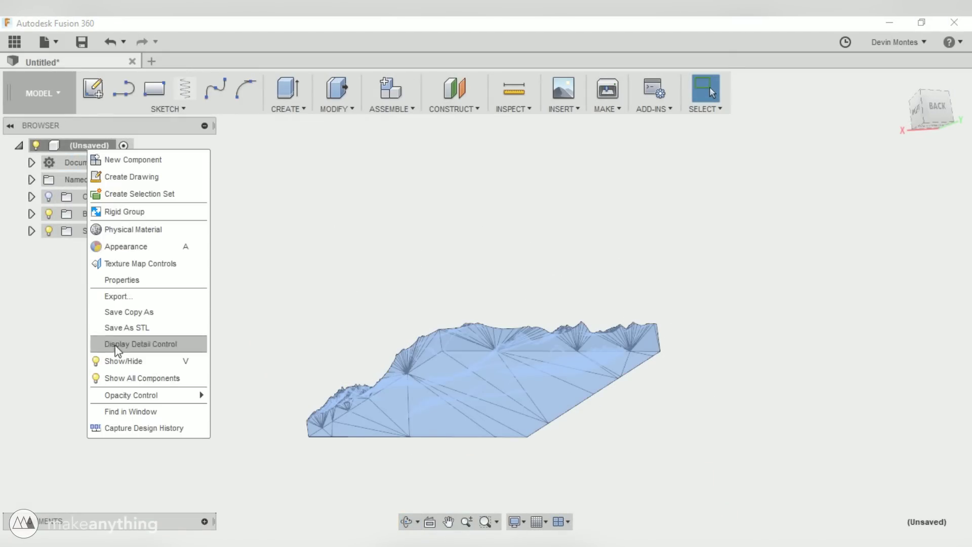
pyautogui.click(135, 428)
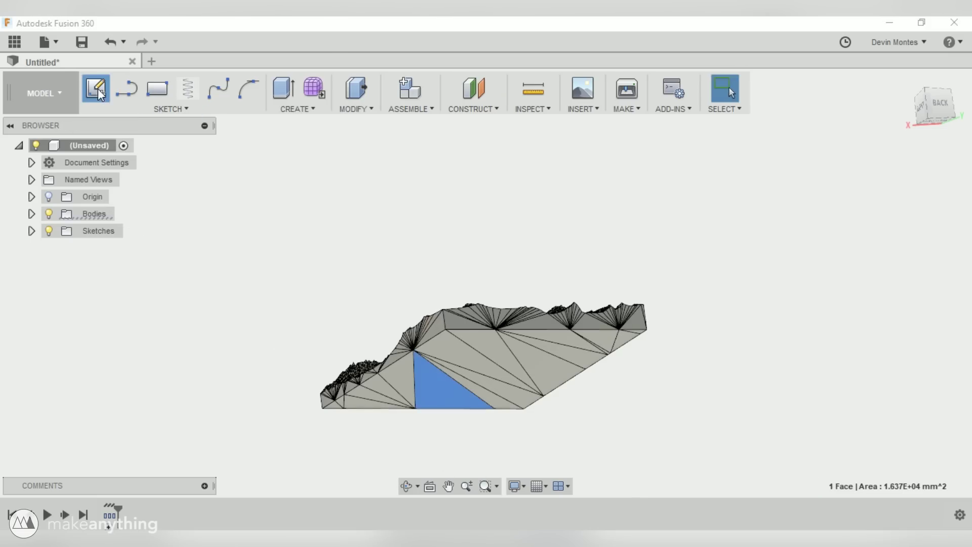
pyautogui.click(455, 324)
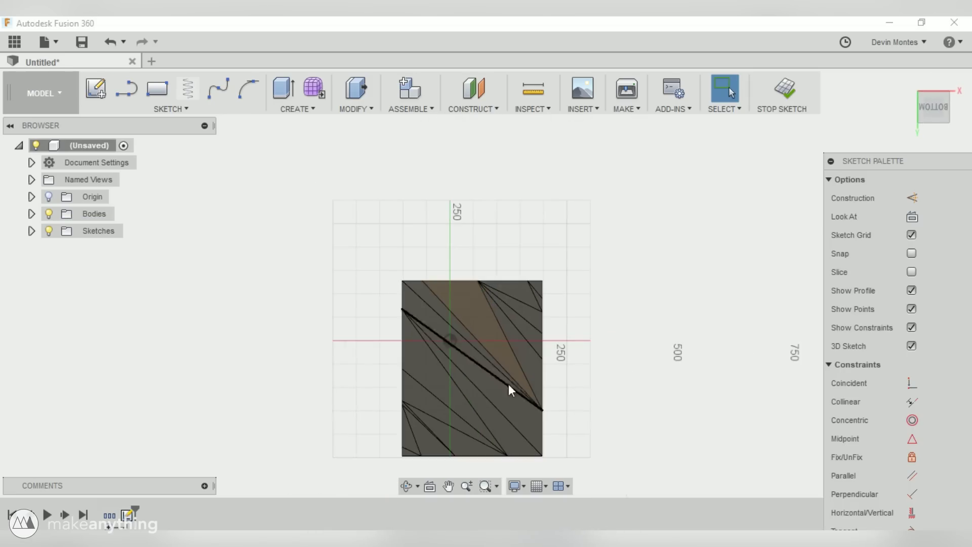
pyautogui.press('r')
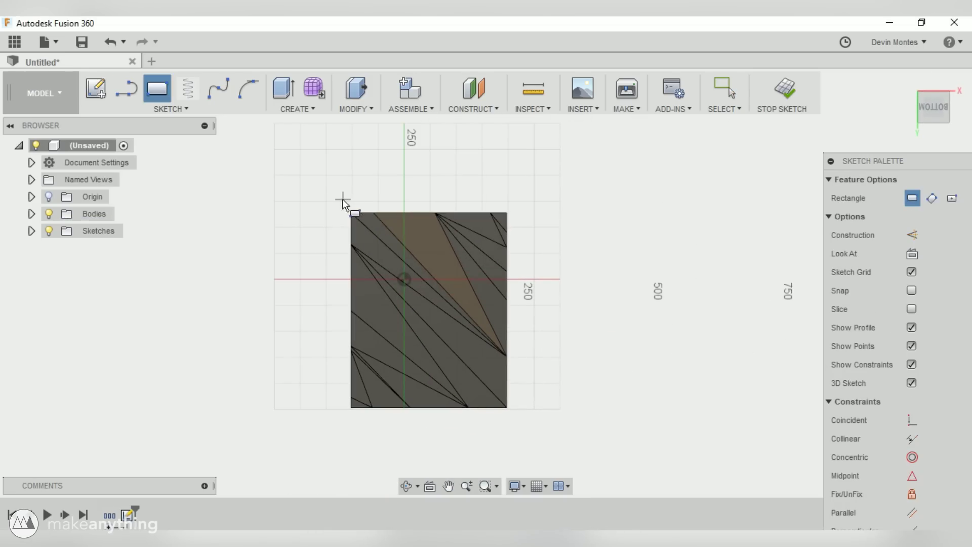
pyautogui.click(342, 200)
pyautogui.click(517, 418)
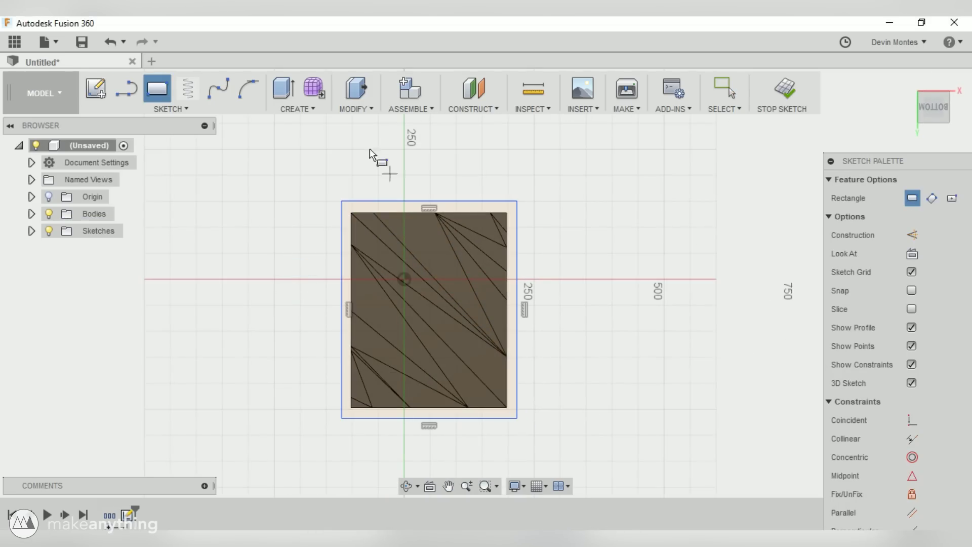
# Step: Extrude both rectangle profiles Two Sides as a Cut on the terrain body
pyautogui.click(282, 88)
pyautogui.click(404, 257)
pyautogui.click(434, 250)
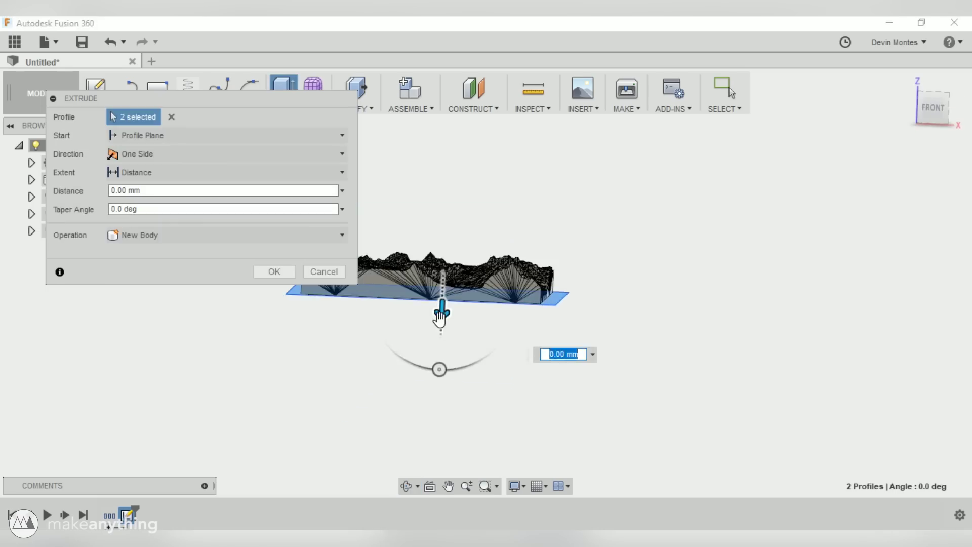
pyautogui.moveTo(440, 311); pyautogui.dragTo(447, 395)
pyautogui.click(223, 154)
pyautogui.click(138, 189)
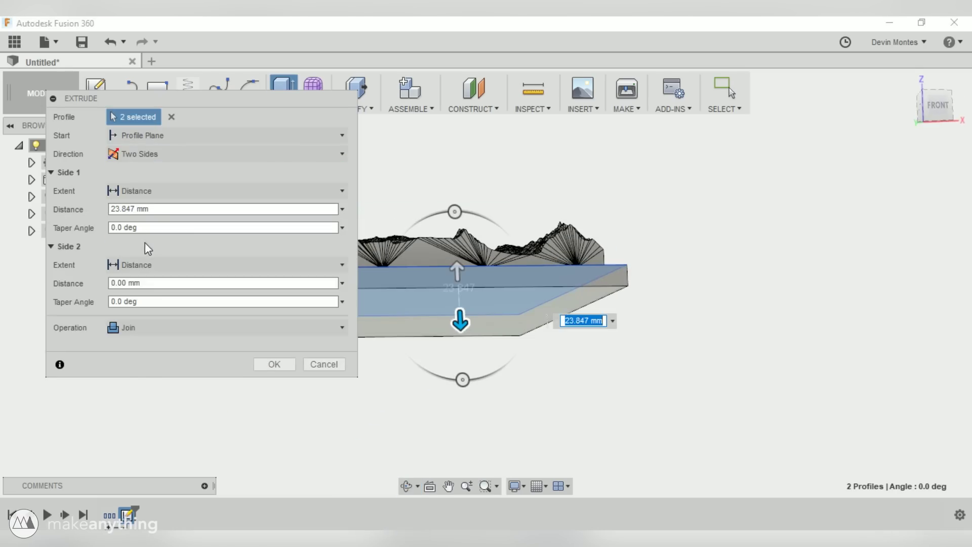
pyautogui.click(172, 328)
pyautogui.click(191, 354)
pyautogui.click(274, 383)
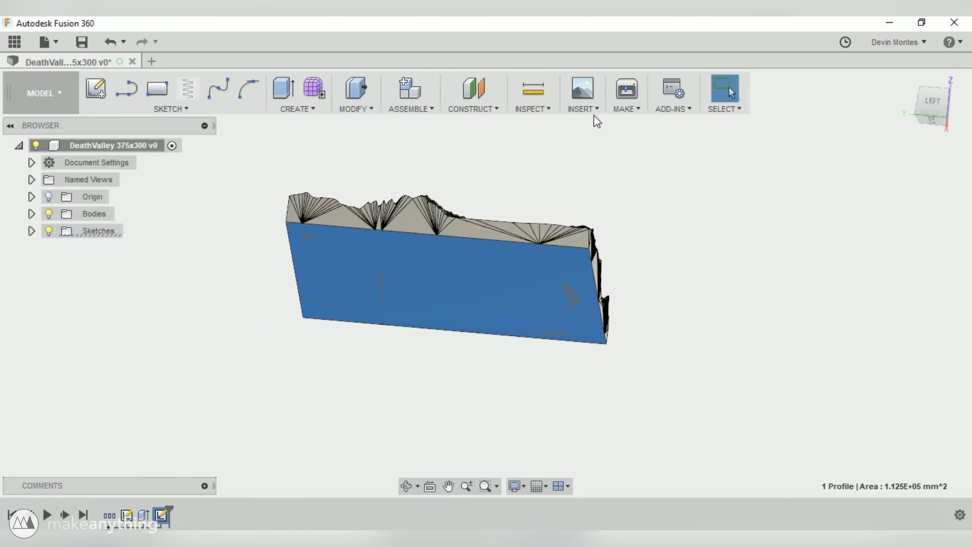
# Step: Insert the puzzle-grid DXF, Layer 3 only, as a sketch on the terrain's bottom face
pyautogui.click(532, 109)
pyautogui.click(580, 108)
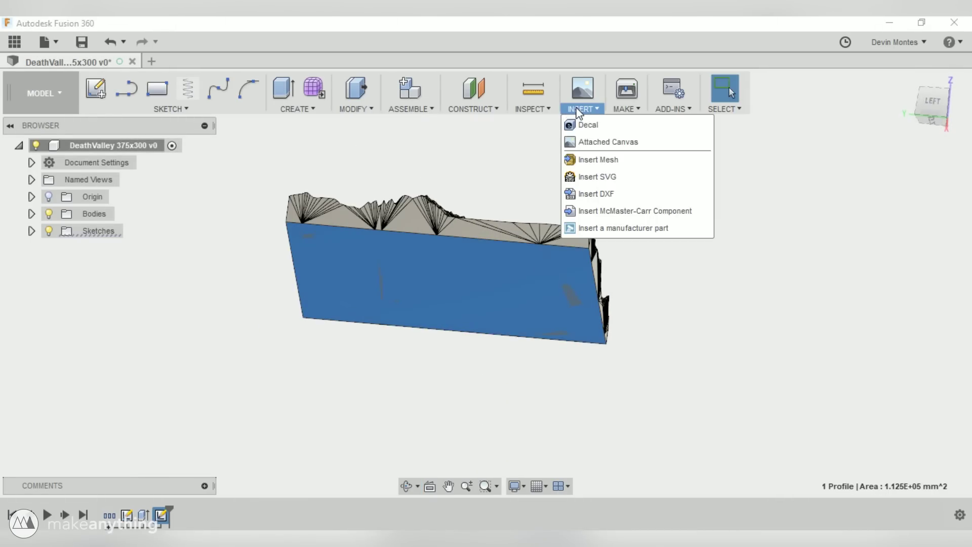
pyautogui.click(608, 195)
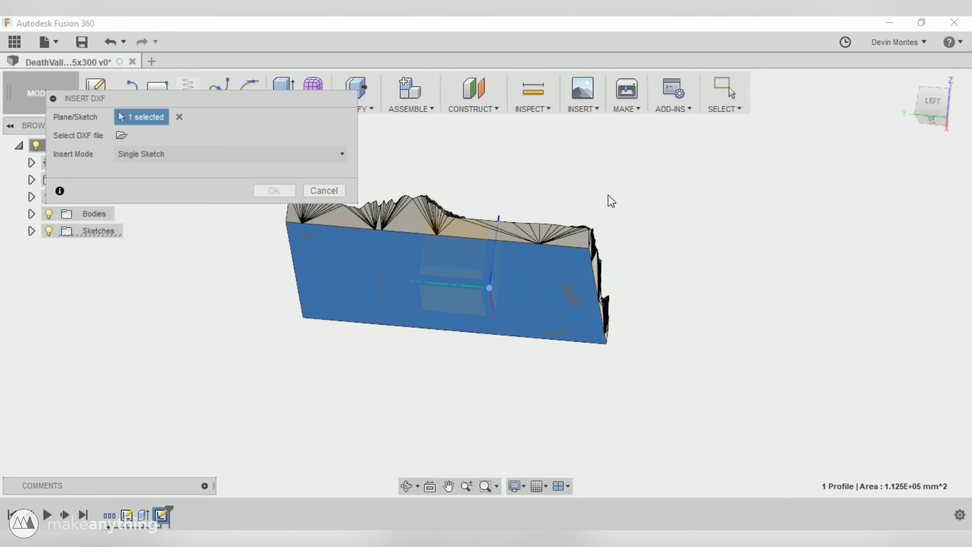
pyautogui.click(122, 135)
pyautogui.doubleClick(333, 357)
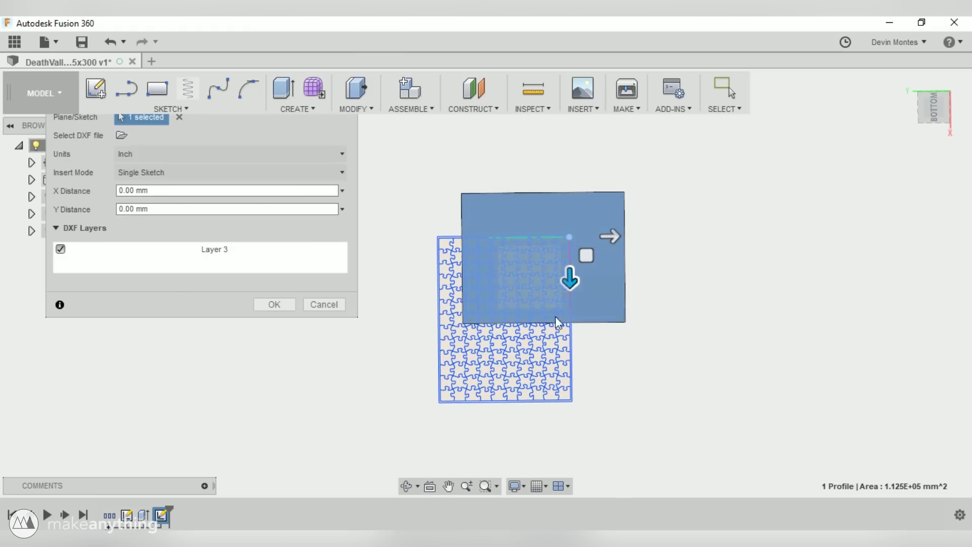
pyautogui.click(269, 305)
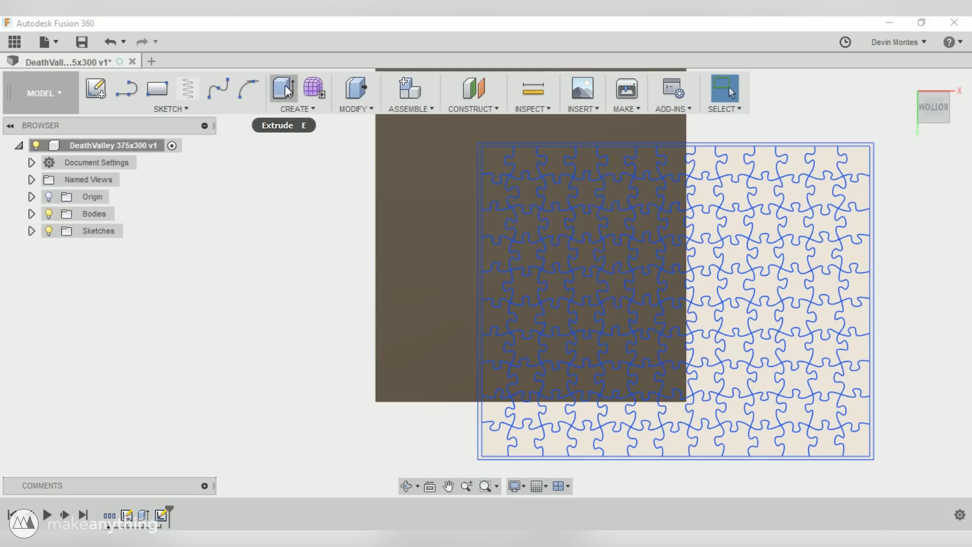
# Step: Extrude the puzzle-grid profile -88.649 mm up through the terrain block
pyautogui.click(287, 92)
pyautogui.scroll(10, 490, 200)
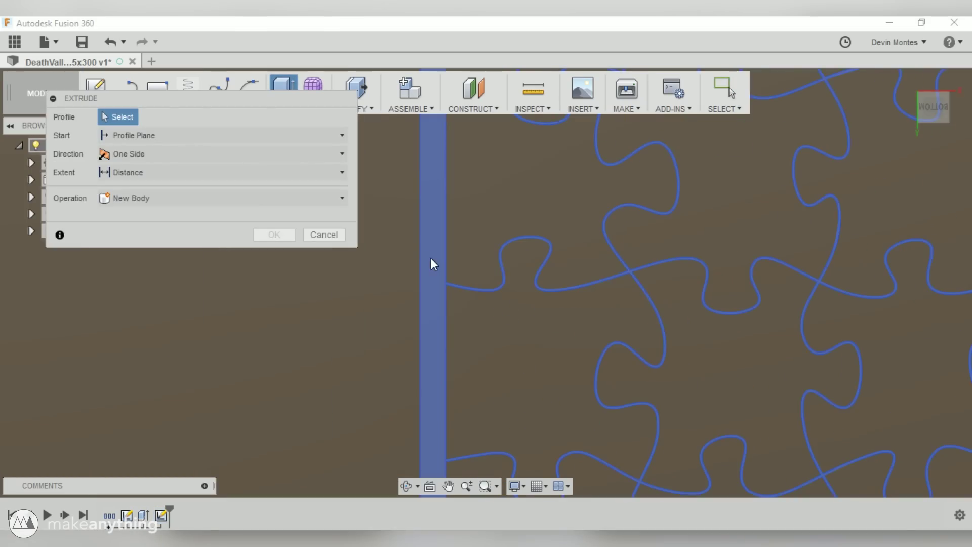
pyautogui.click(434, 264)
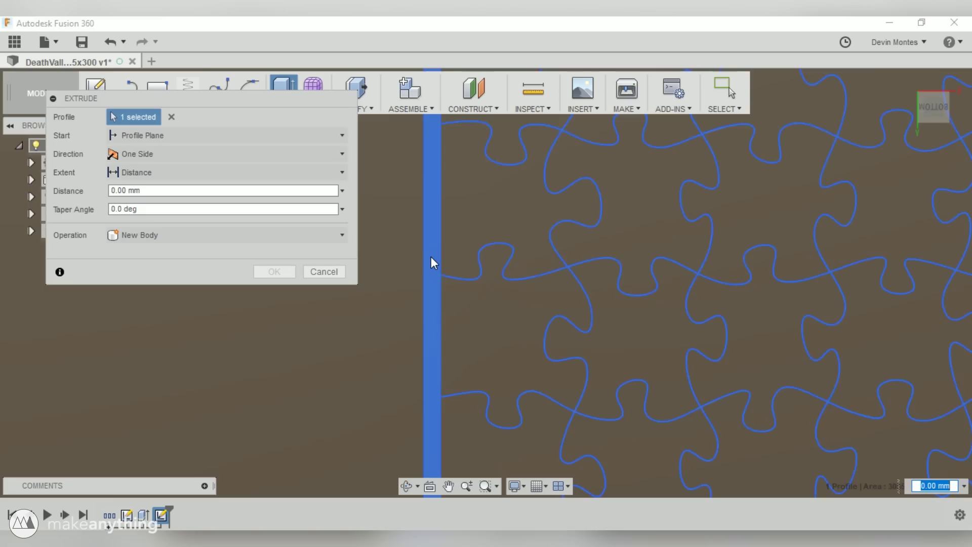
pyautogui.scroll(-10, 430, 260)
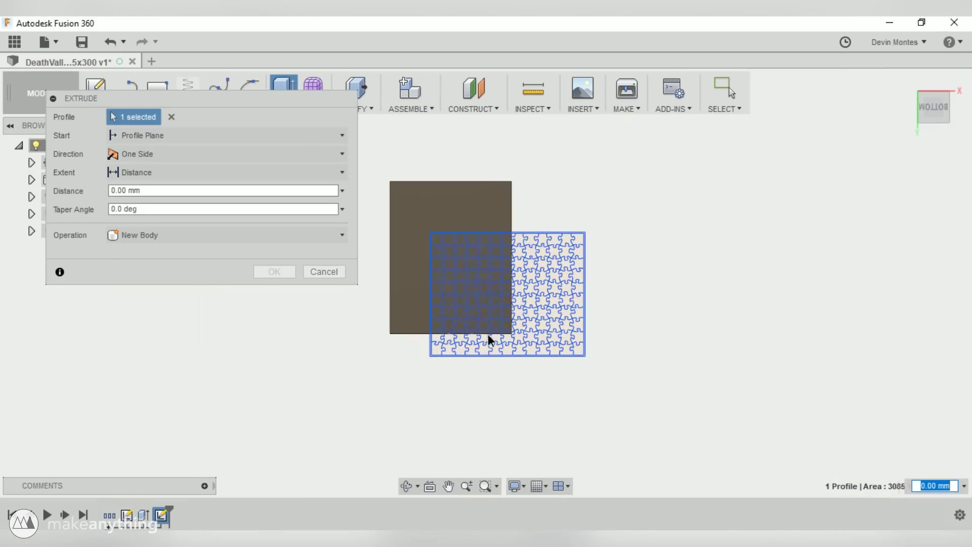
pyautogui.keyDown('shift'); pyautogui.moveTo(493, 341); pyautogui.dragTo(465, 263, button='middle'); pyautogui.keyUp('shift')
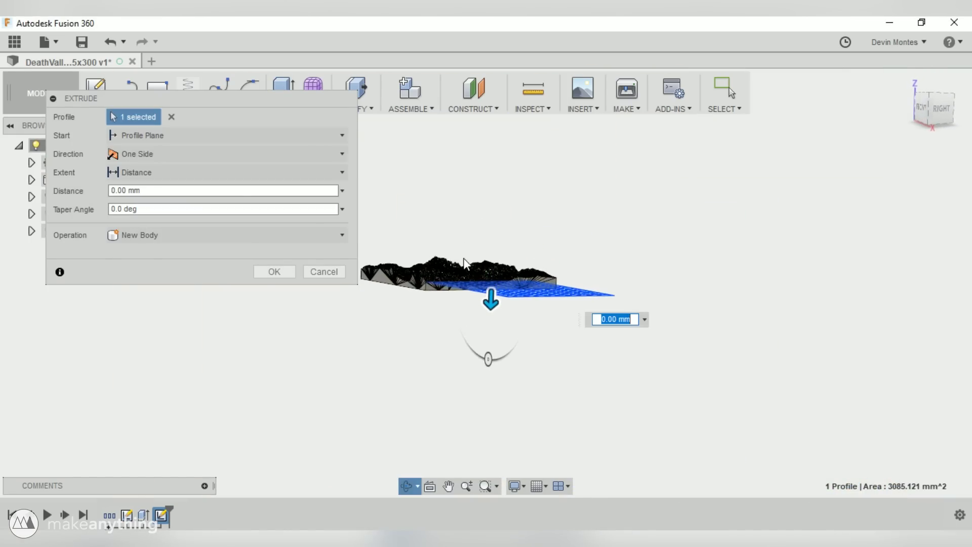
pyautogui.scroll(5, 351, 252)
pyautogui.click(342, 236)
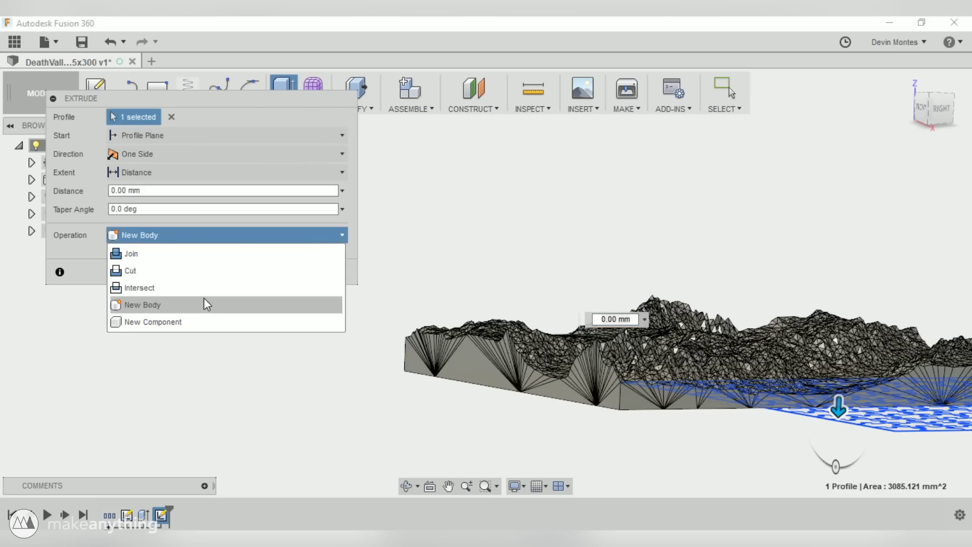
pyautogui.click(204, 302)
pyautogui.scroll(-4, 719, 393)
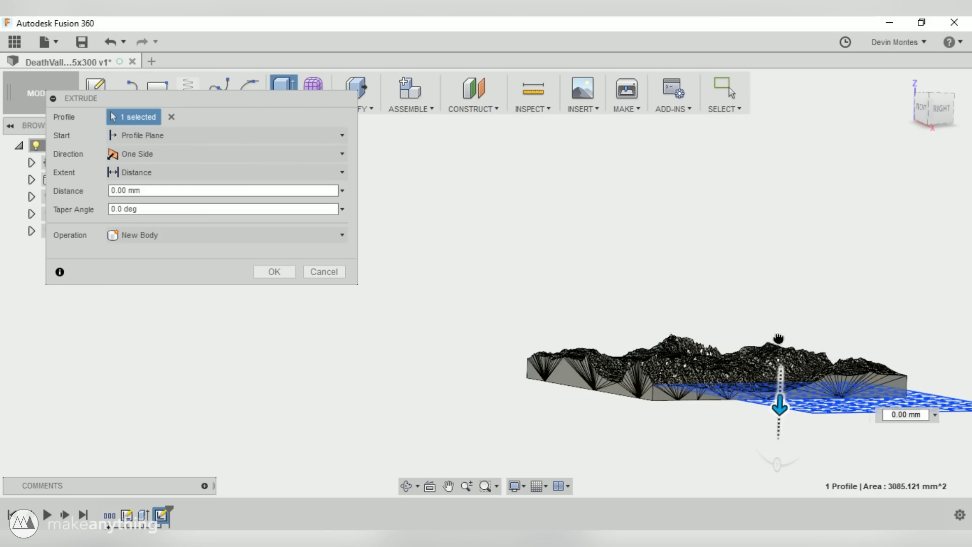
pyautogui.moveTo(779, 338); pyautogui.dragTo(783, 304)
pyautogui.click(187, 235)
pyautogui.click(178, 269)
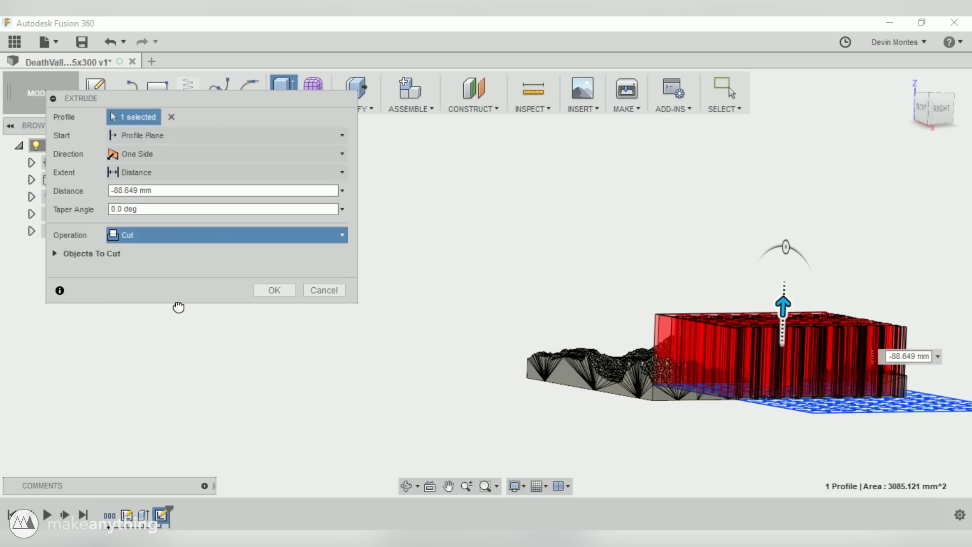
pyautogui.click(274, 290)
pyautogui.keyDown('shift'); pyautogui.moveTo(500, 273); pyautogui.dragTo(324, 494, button='middle'); pyautogui.keyUp('shift')
# Step: Edit Extrude2 to add the outer border profile and output a new body
pyautogui.click(177, 516)
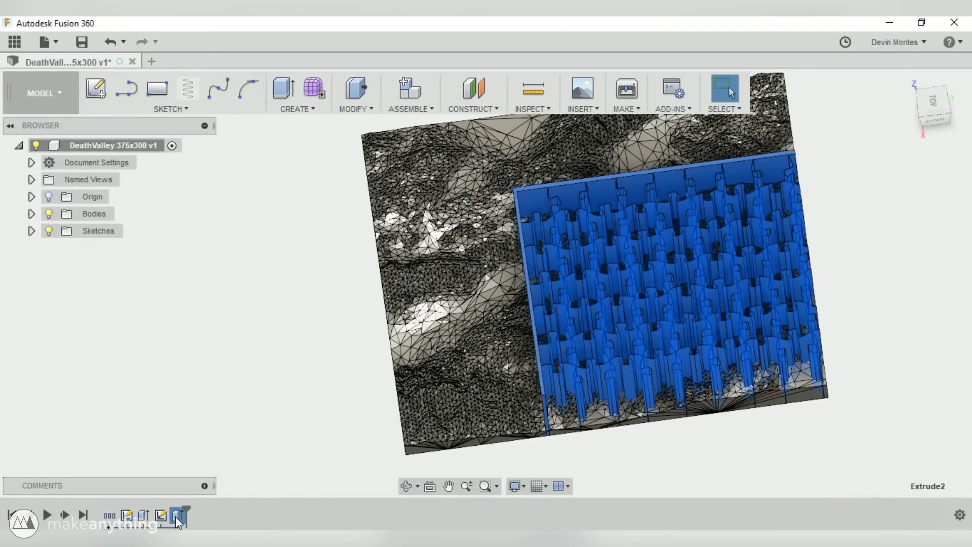
pyautogui.rightClick(178, 516)
pyautogui.click(229, 374)
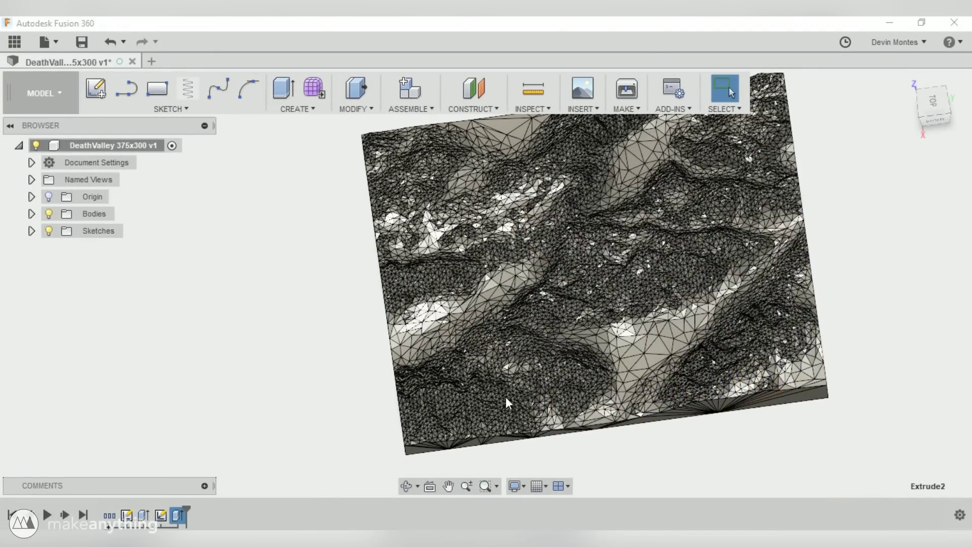
pyautogui.moveTo(575, 432); pyautogui.dragTo(504, 328, button='middle')
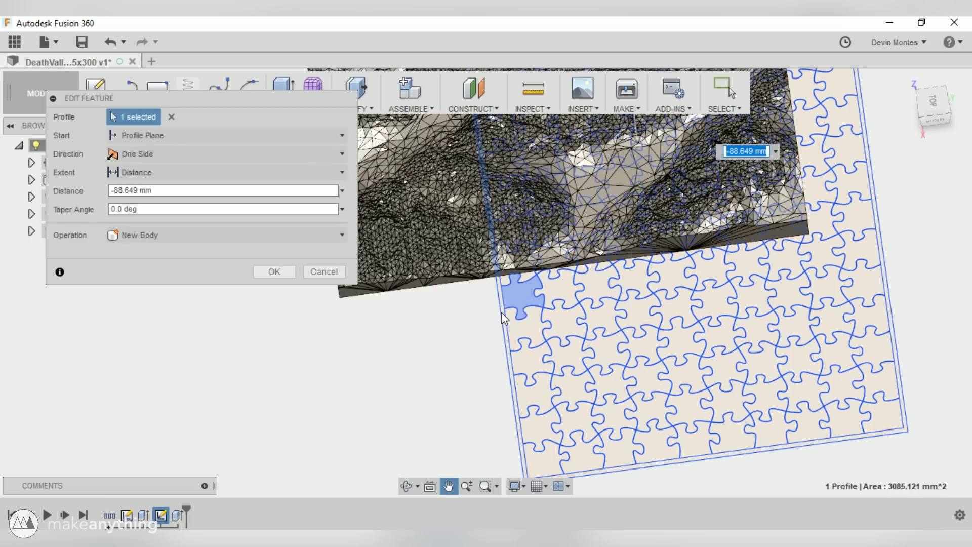
pyautogui.click(503, 325)
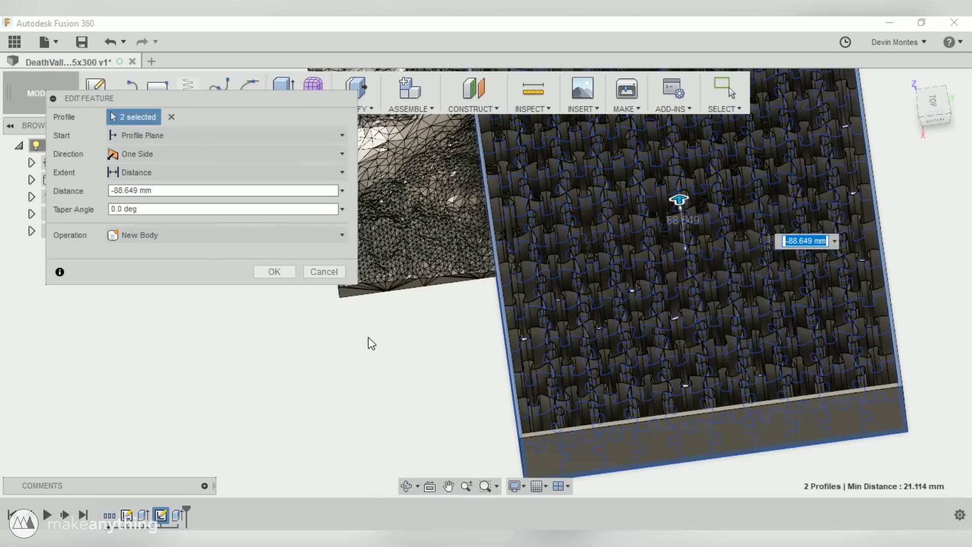
pyautogui.click(285, 275)
pyautogui.write('s')
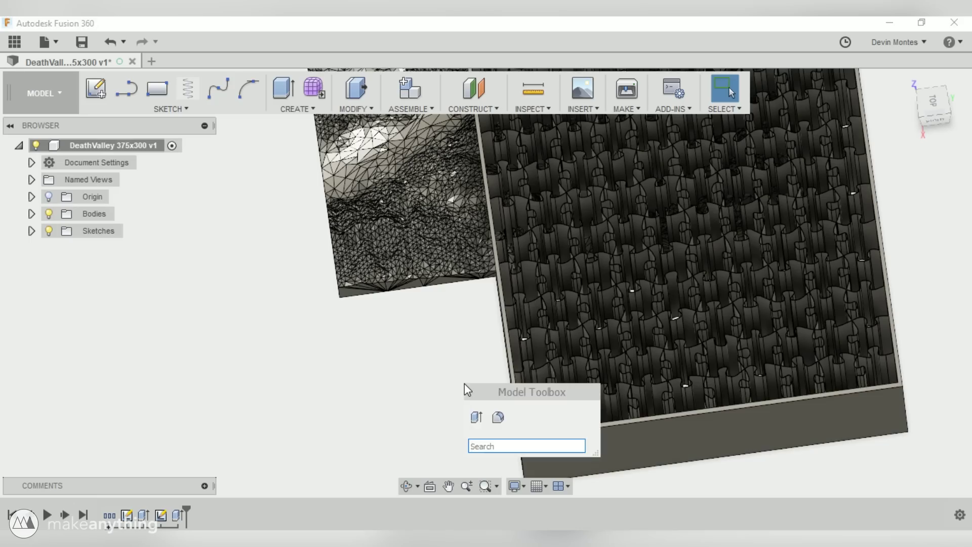
pyautogui.write('move')
# Step: Rotate the puzzle body 90° about the Y axis to stand it upright
pyautogui.press('Return')
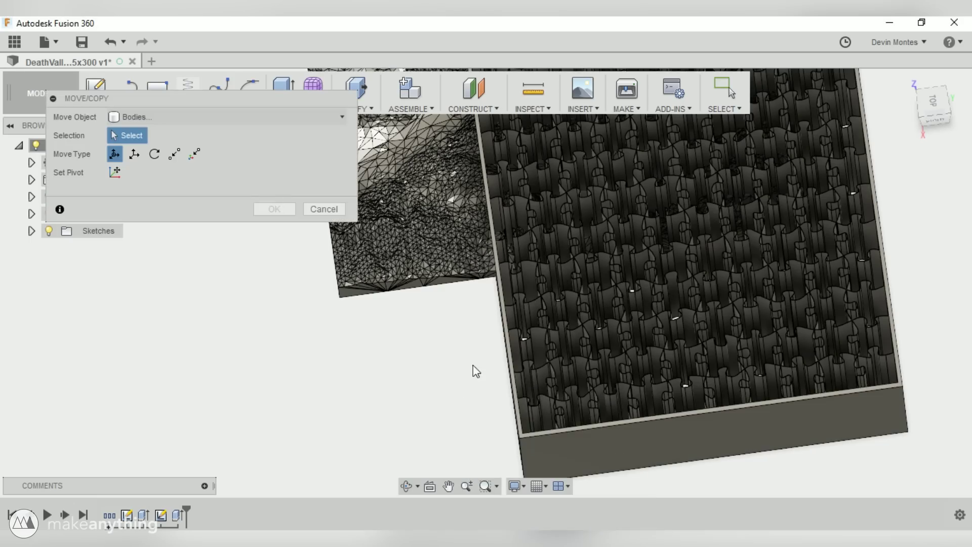
pyautogui.click(598, 441)
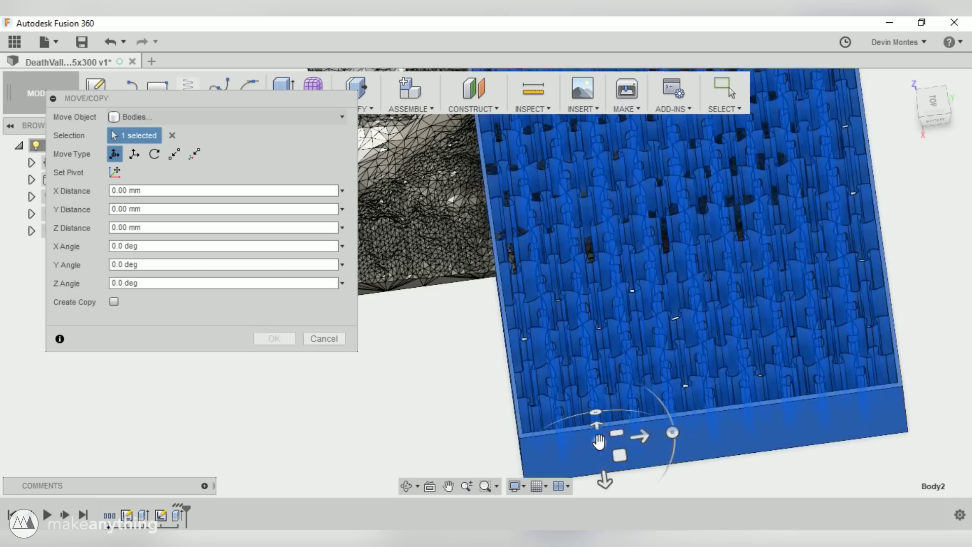
pyautogui.moveTo(673, 433); pyautogui.dragTo(674, 423)
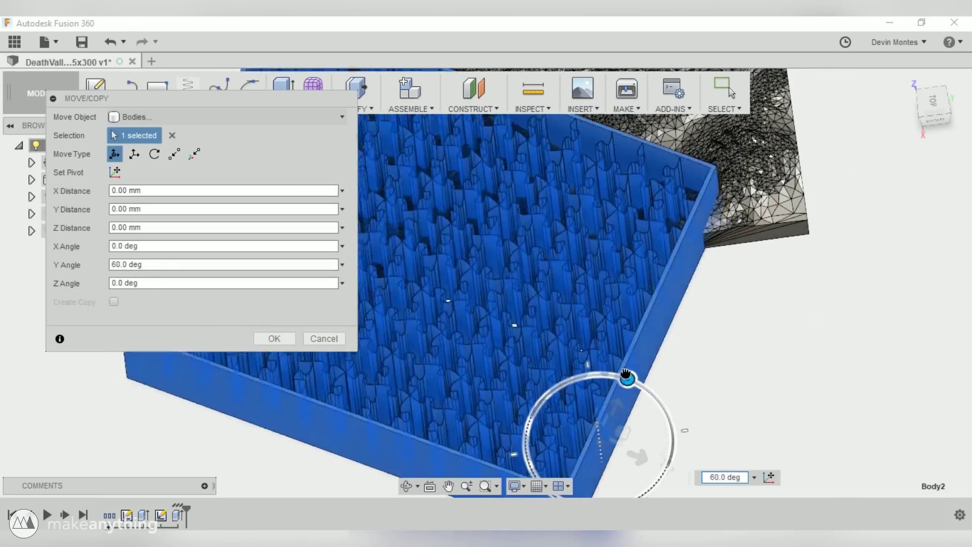
pyautogui.moveTo(627, 375); pyautogui.dragTo(604, 375)
pyautogui.click(132, 264)
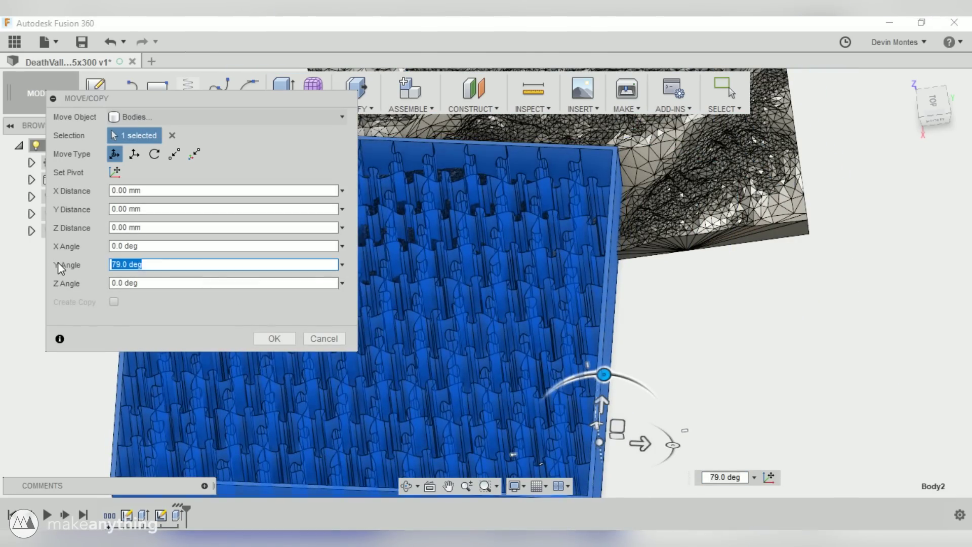
pyautogui.write('90')
pyautogui.press('Return')
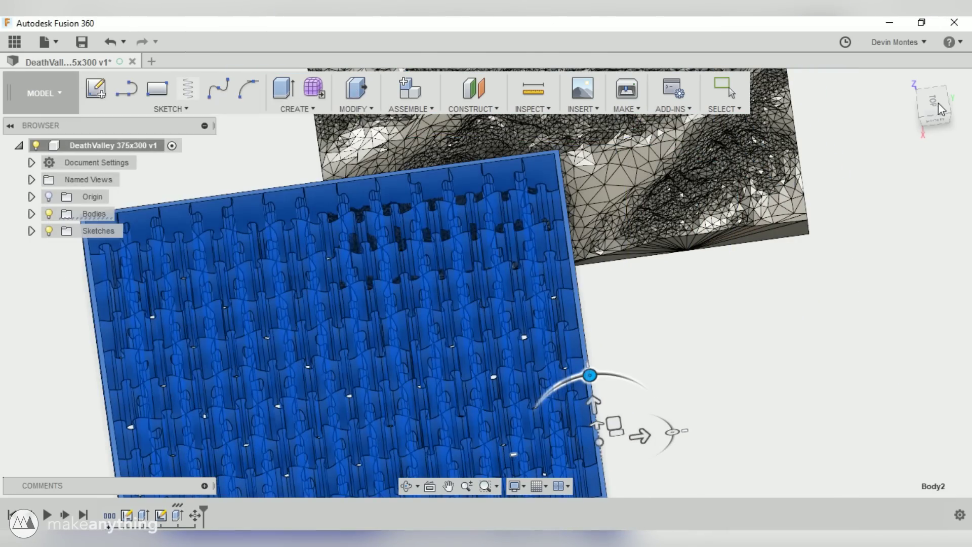
pyautogui.click(940, 109)
pyautogui.moveTo(825, 256); pyautogui.dragTo(683, 385, button='middle')
# Step: Move the puzzle body point-to-point from its corner vertex onto the terrain block's corner
pyautogui.write('smove')
pyautogui.press('Return')
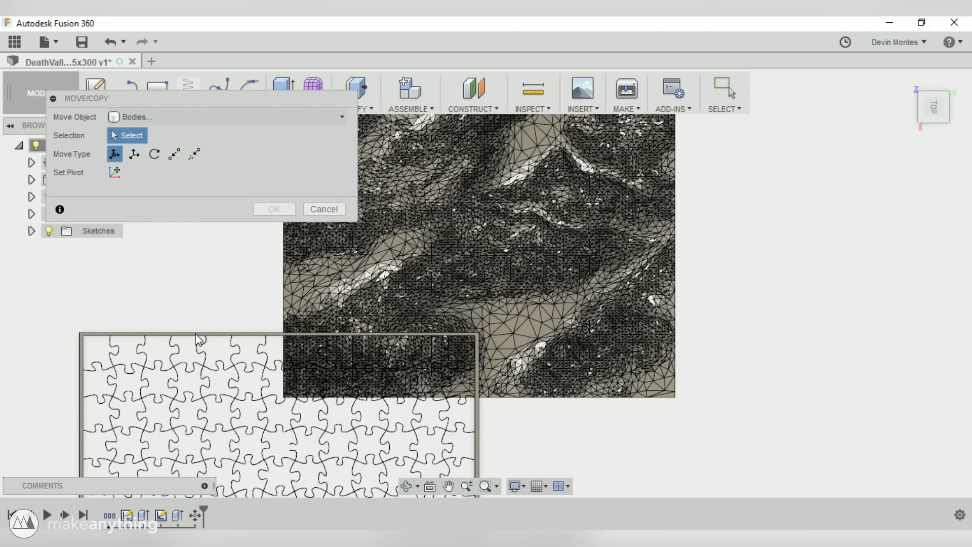
pyautogui.click(198, 338)
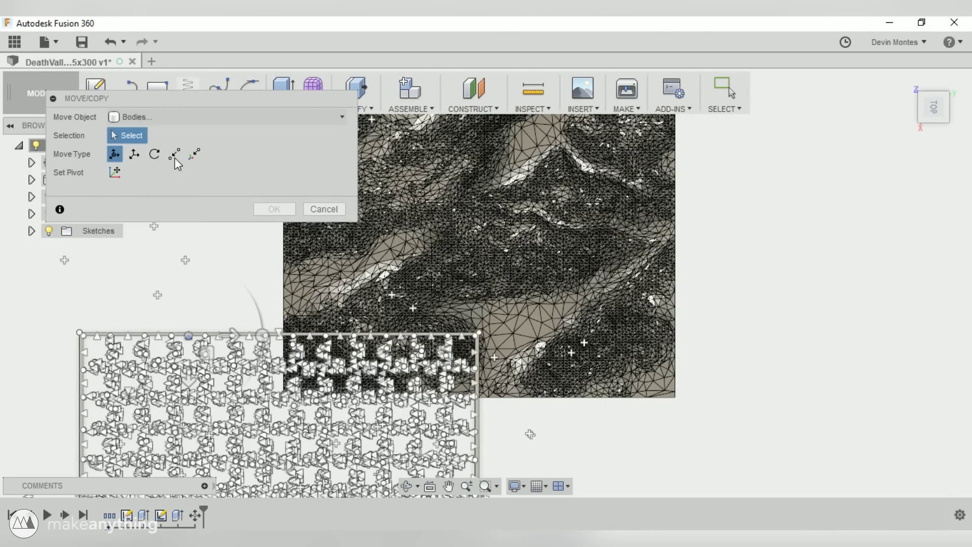
pyautogui.click(174, 154)
pyautogui.scroll(5, 484, 344)
pyautogui.keyDown('shift'); pyautogui.moveTo(484, 347); pyautogui.dragTo(528, 243, button='middle'); pyautogui.keyUp('shift')
pyautogui.scroll(-3, 514, 138)
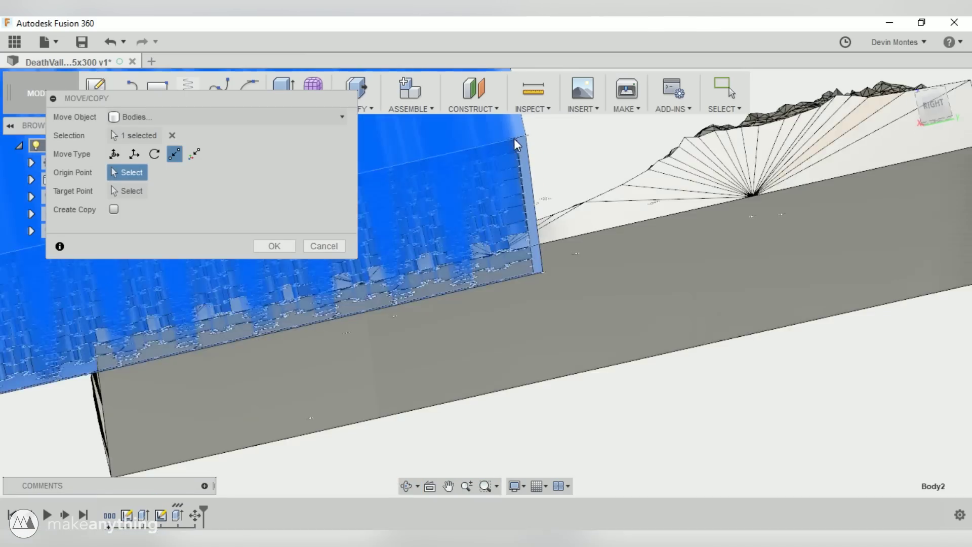
pyautogui.scroll(6, 545, 147)
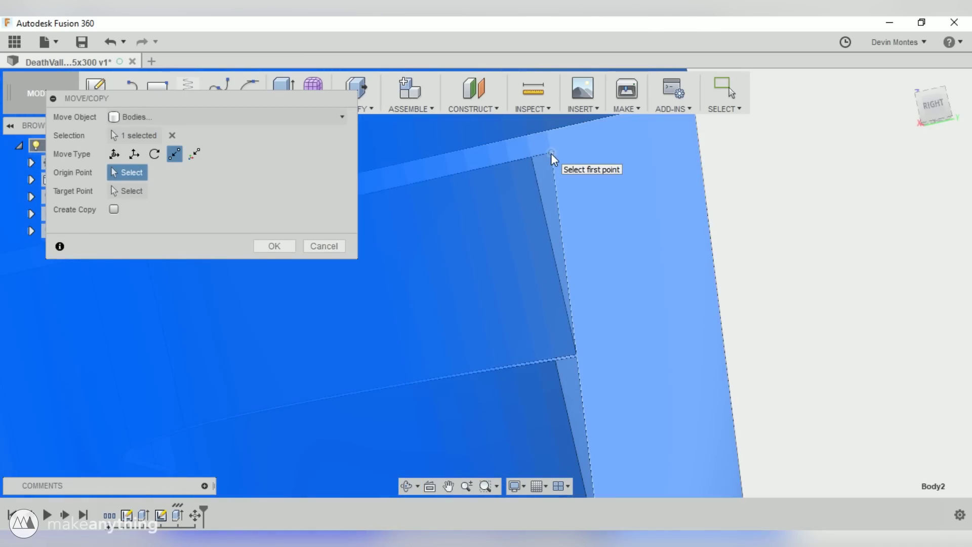
pyautogui.click(551, 153)
pyautogui.scroll(-5, 770, 250)
pyautogui.scroll(-1, 769, 251)
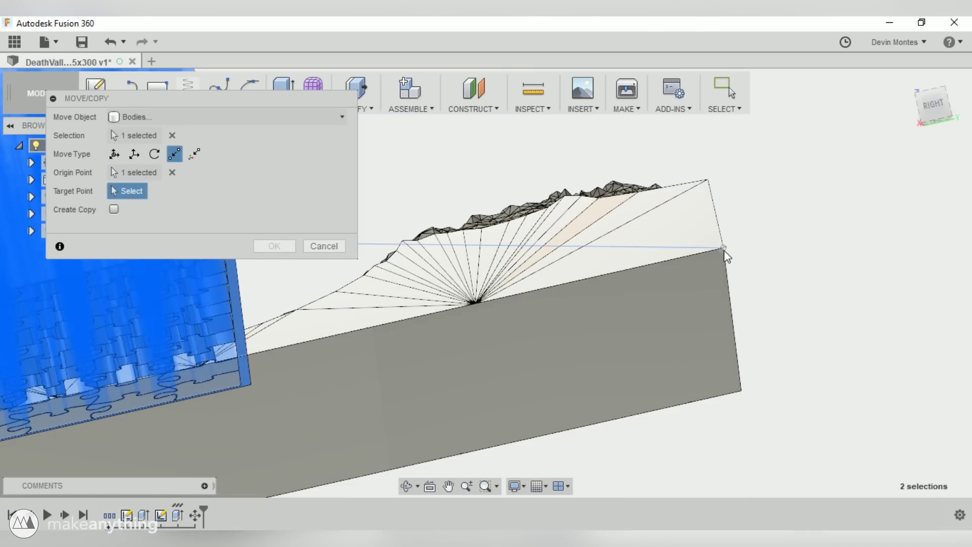
pyautogui.click(724, 249)
pyautogui.click(135, 153)
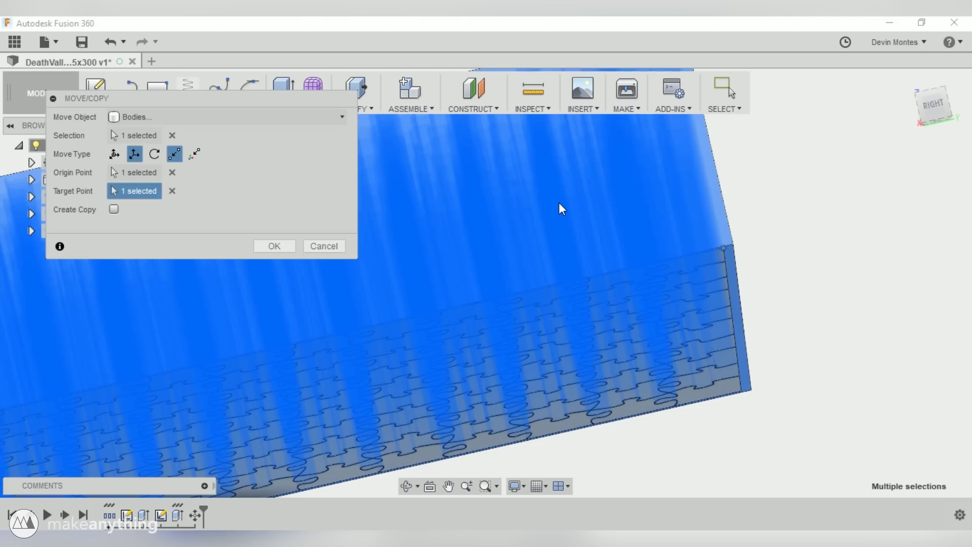
pyautogui.press('Return')
pyautogui.keyDown('shift'); pyautogui.moveTo(785, 267); pyautogui.dragTo(344, 304, button='middle'); pyautogui.keyUp('shift')
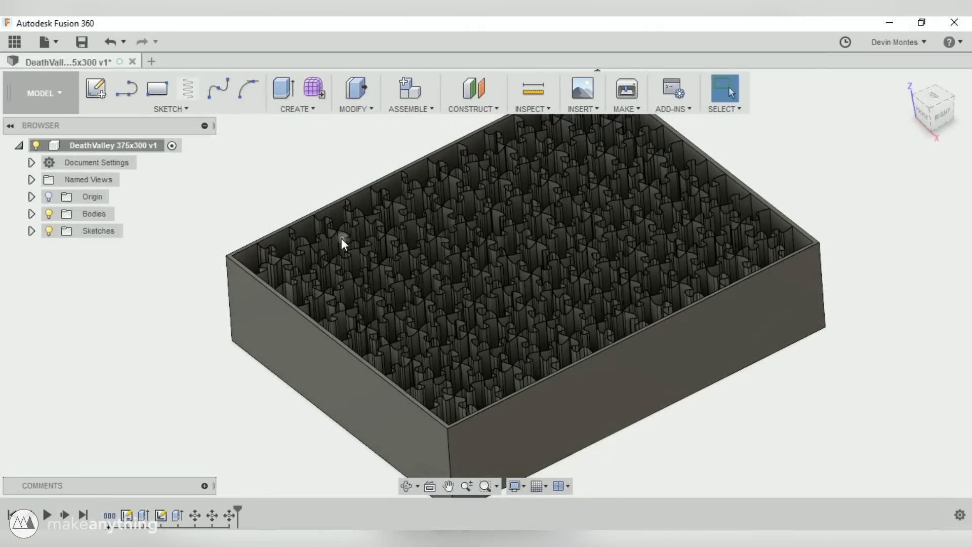
# Step: Save version v2, then attempt a Combine Cut on the puzzle body and cancel it after the overlap error
pyautogui.hotkey('ctrl', 's')
pyautogui.write('s')
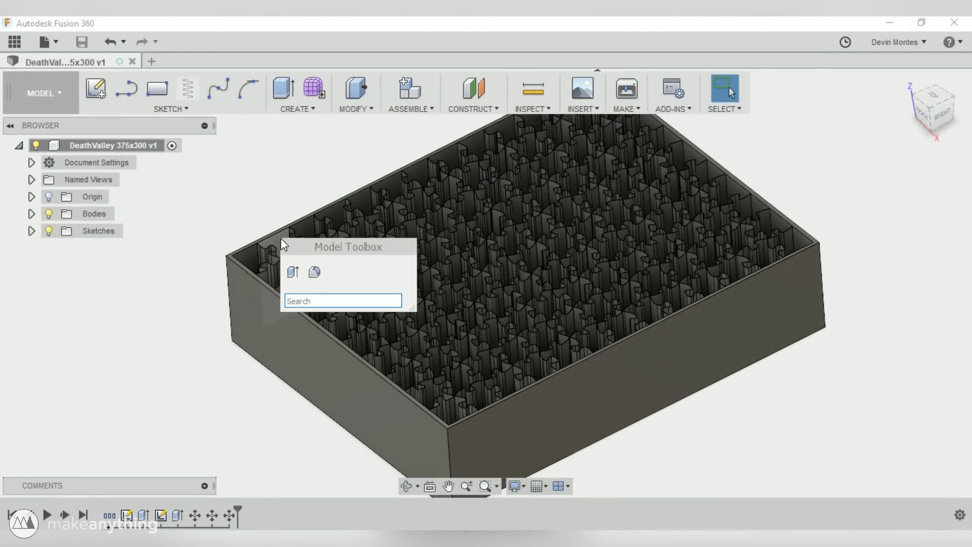
pyautogui.write('combine')
pyautogui.press('Return')
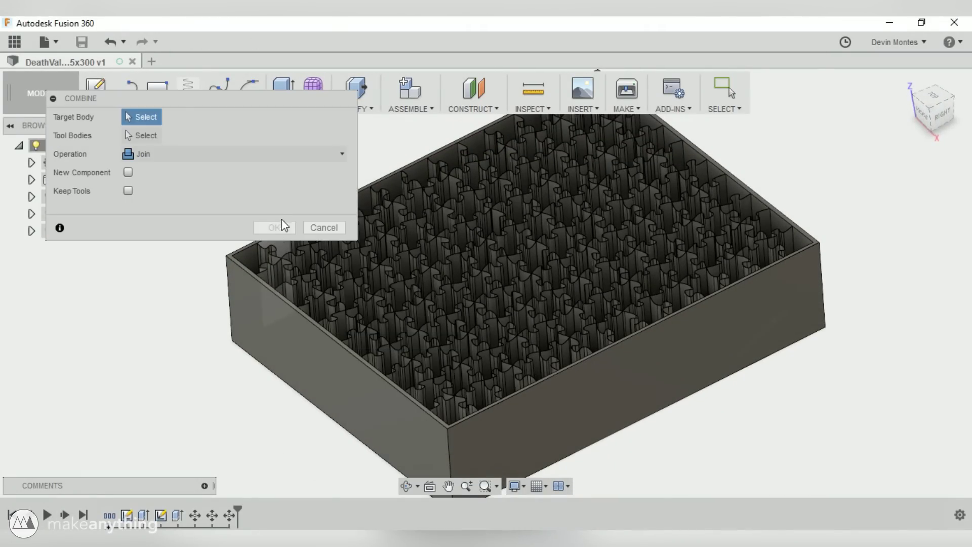
pyautogui.click(229, 157)
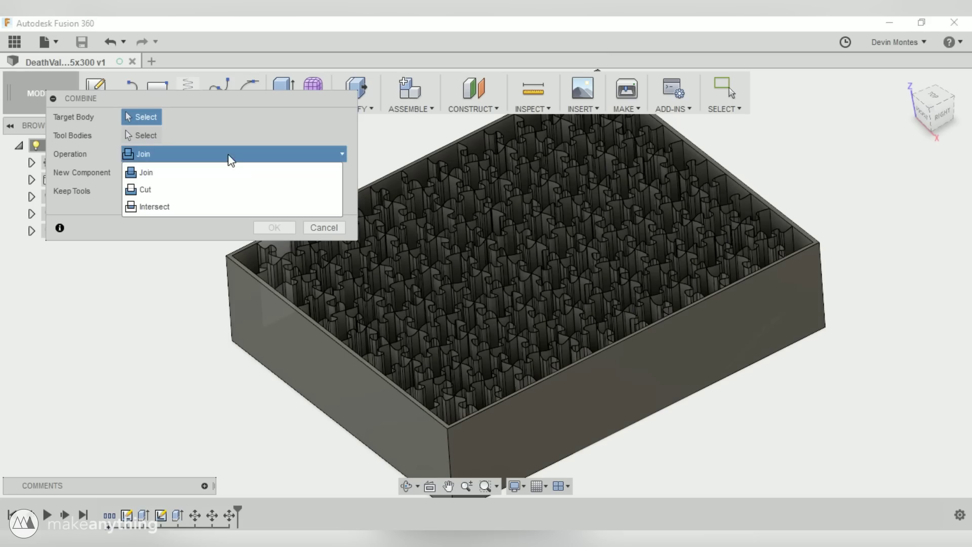
pyautogui.click(174, 189)
pyautogui.keyDown('shift'); pyautogui.moveTo(175, 413); pyautogui.dragTo(309, 278, button='middle'); pyautogui.keyUp('shift')
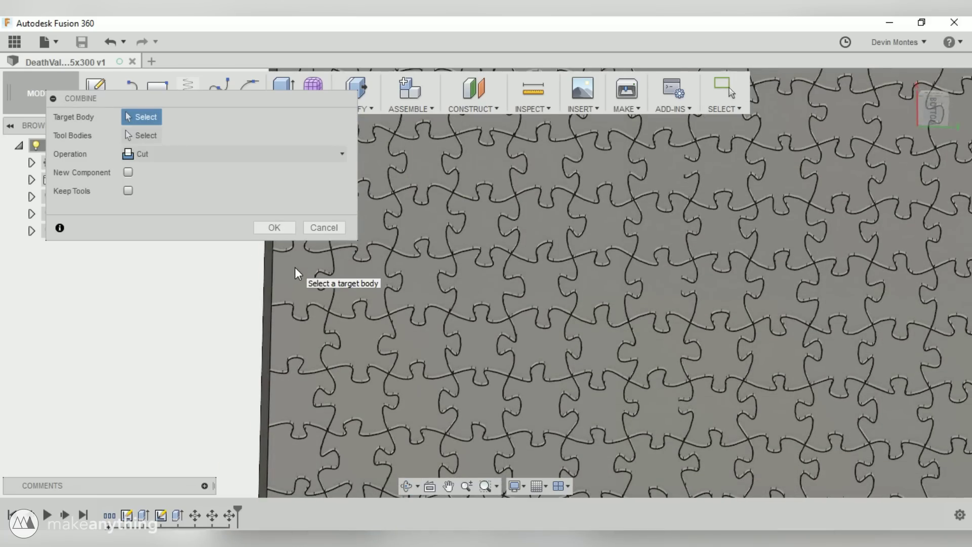
pyautogui.click(295, 269)
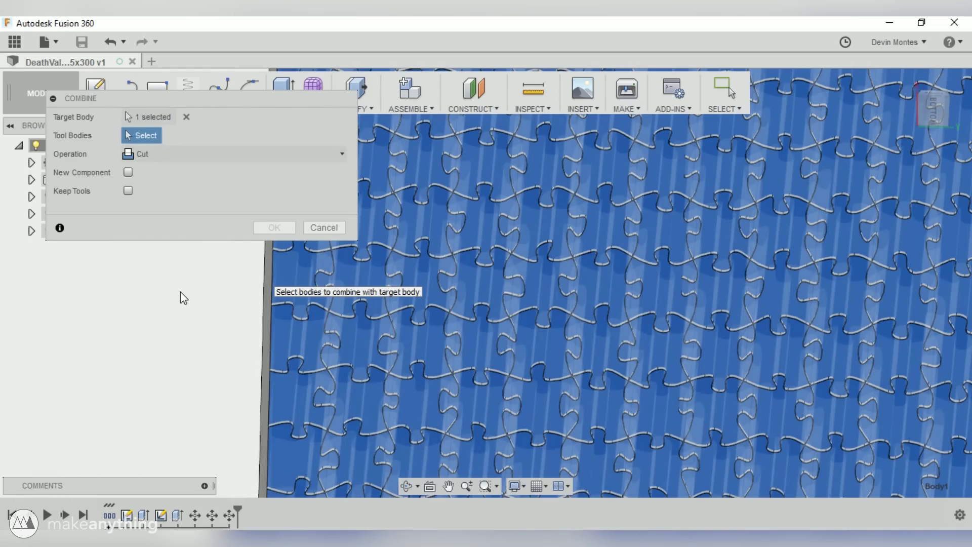
pyautogui.moveTo(960, 489)
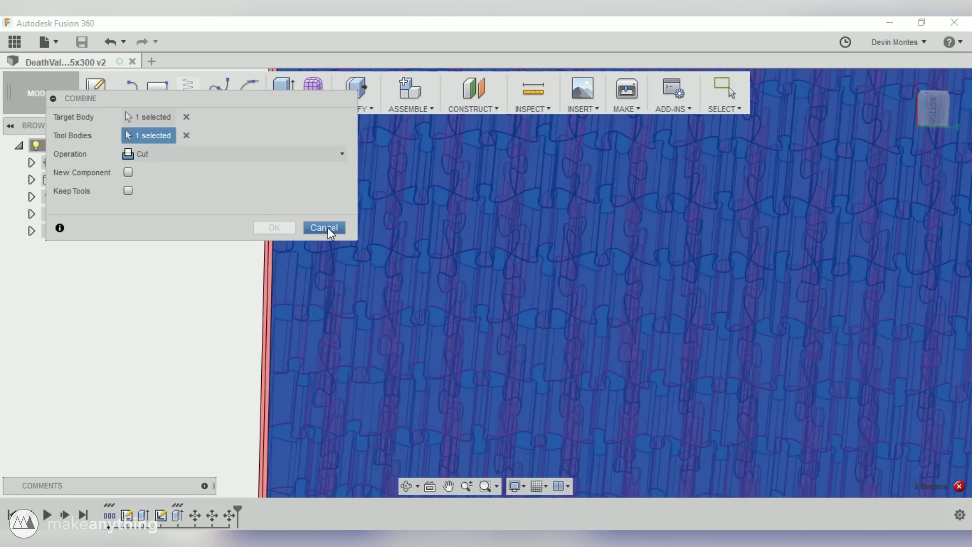
pyautogui.click(324, 227)
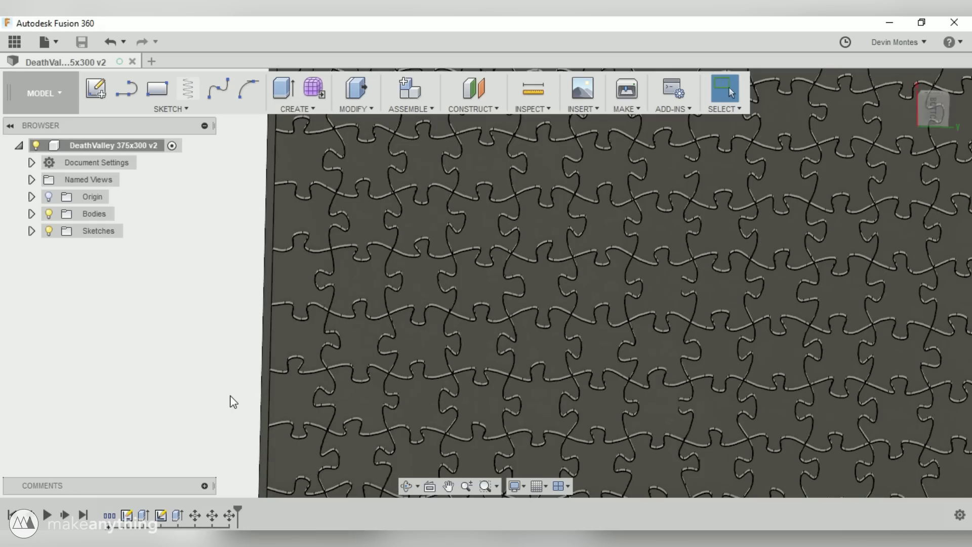
pyautogui.scroll(-5, 233, 401)
# Step: Scale the puzzle body uniformly by 0.99 about a point at the terrain's middle
pyautogui.keyDown('shift'); pyautogui.moveTo(236, 378); pyautogui.dragTo(315, 324, button='middle'); pyautogui.keyUp('shift')
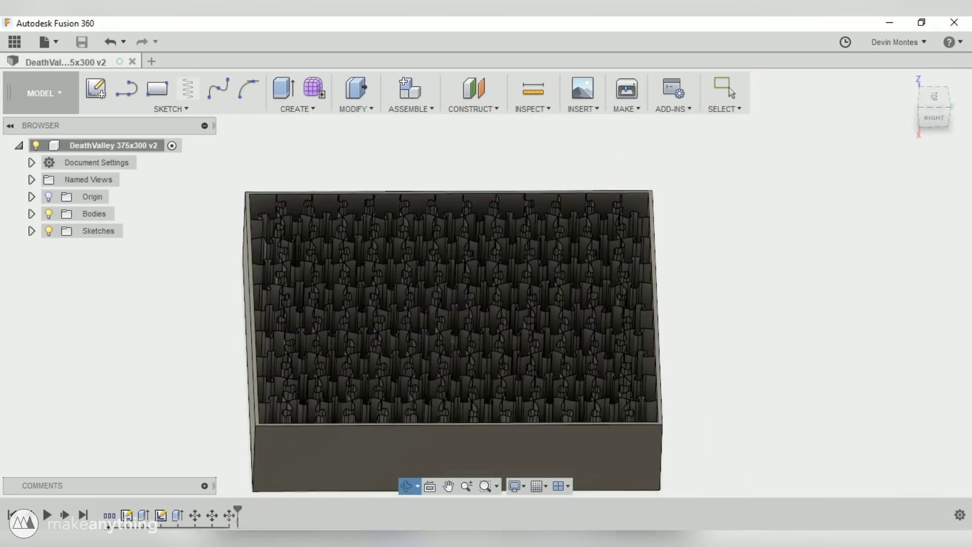
pyautogui.press('s')
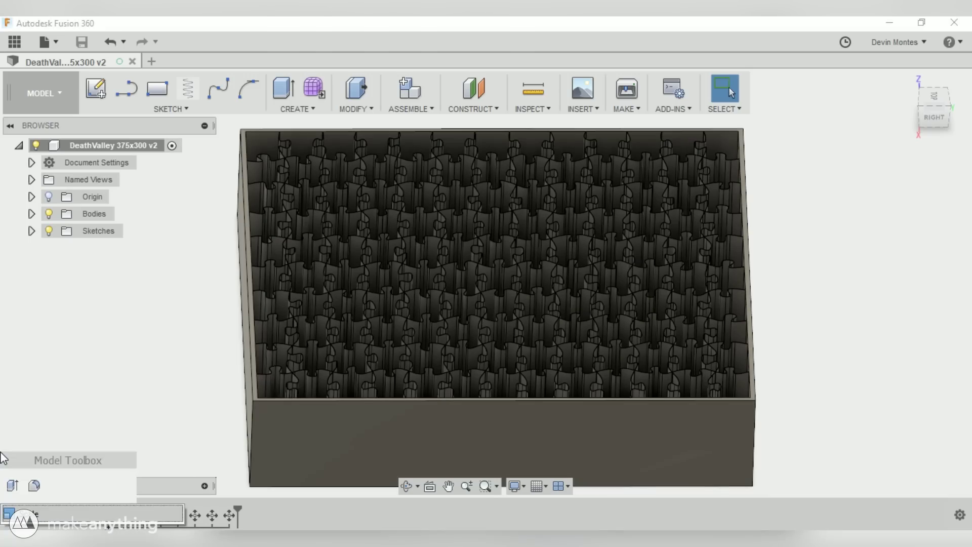
pyautogui.press('Return')
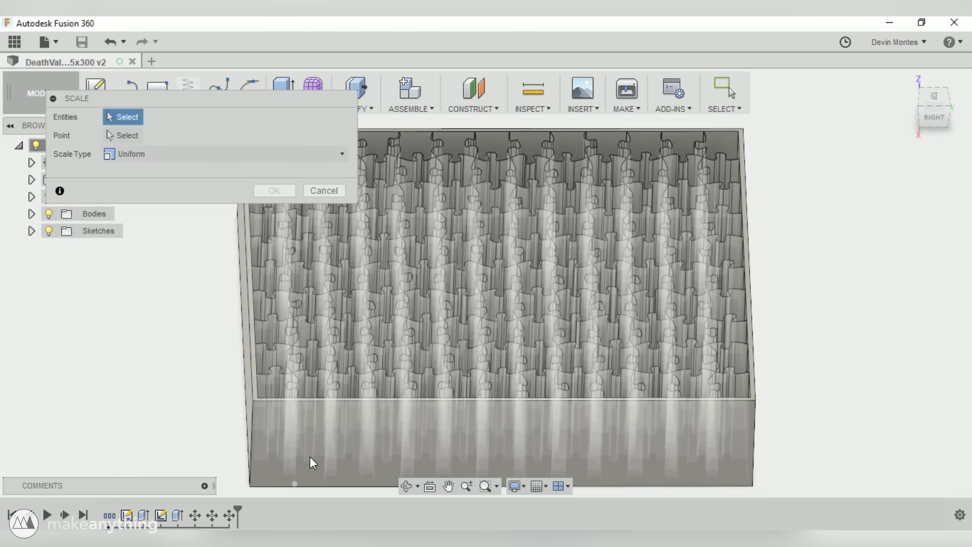
pyautogui.click(313, 463)
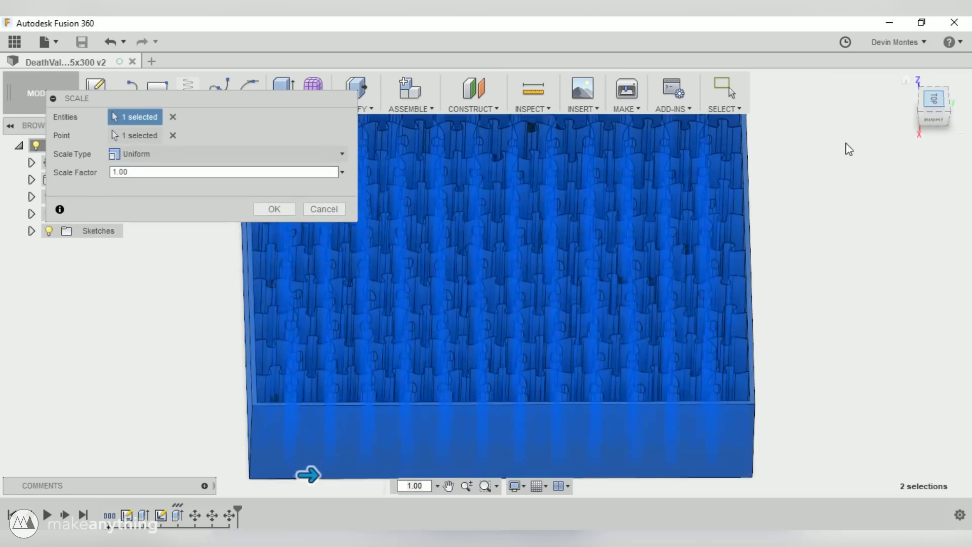
pyautogui.moveTo(527, 200); pyautogui.dragTo(456, 314, button='middle')
pyautogui.scroll(1, 456, 314)
pyautogui.click(135, 136)
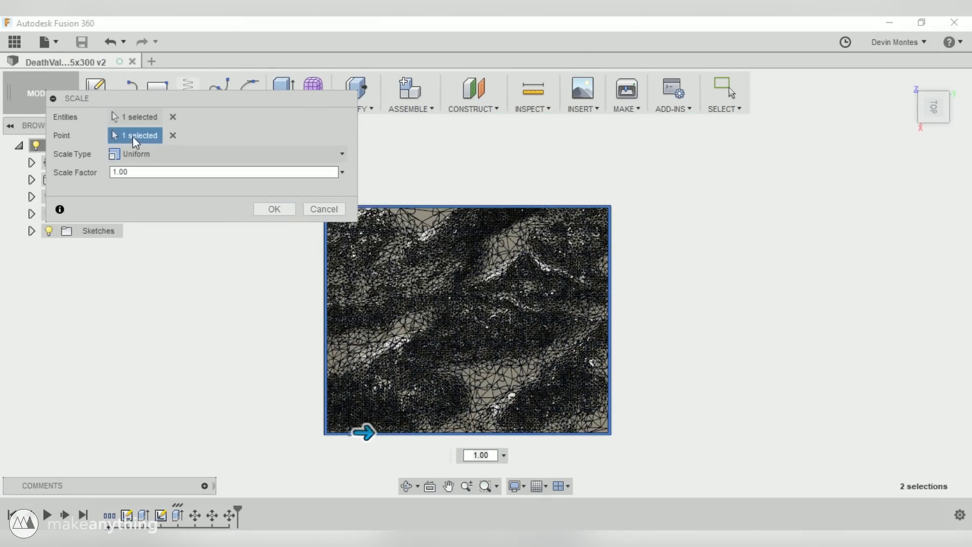
pyautogui.click(467, 322)
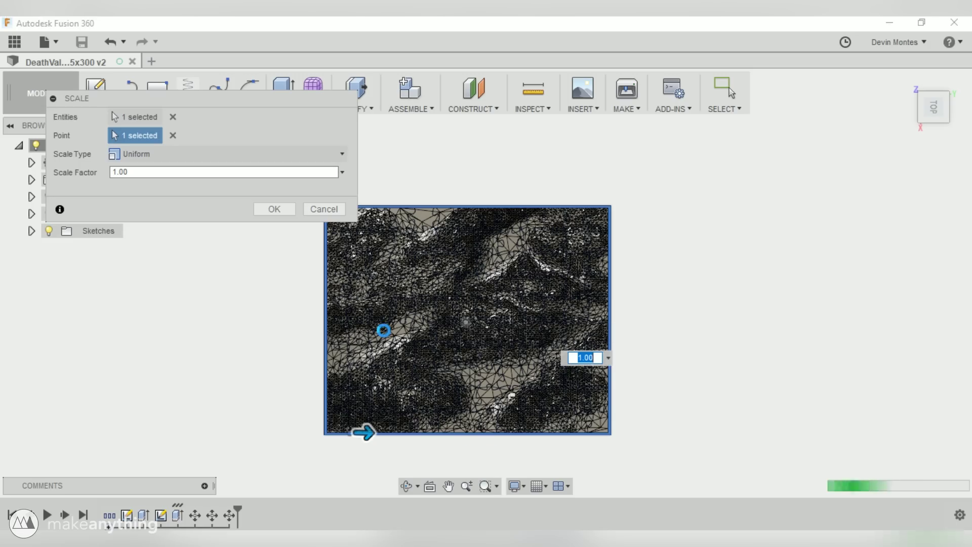
pyautogui.click(185, 174)
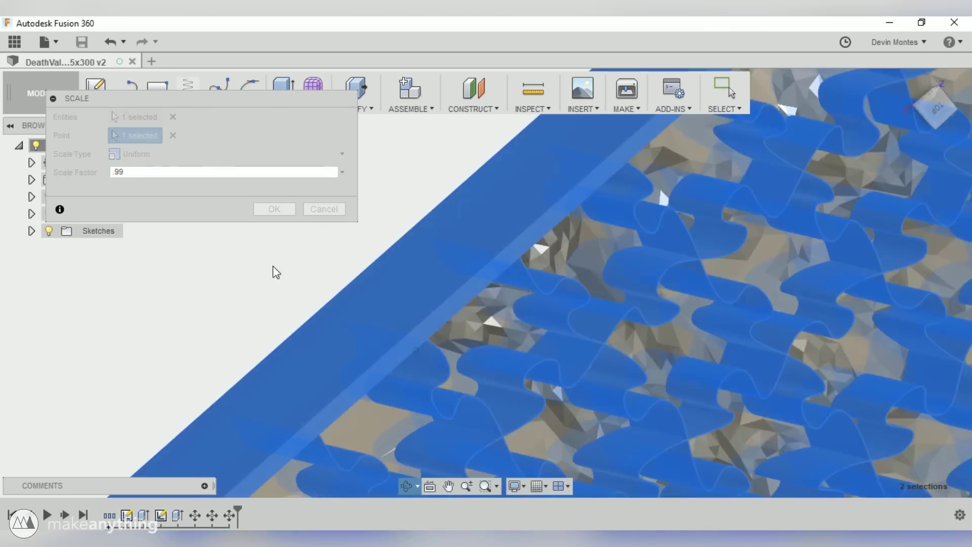
pyautogui.click(268, 210)
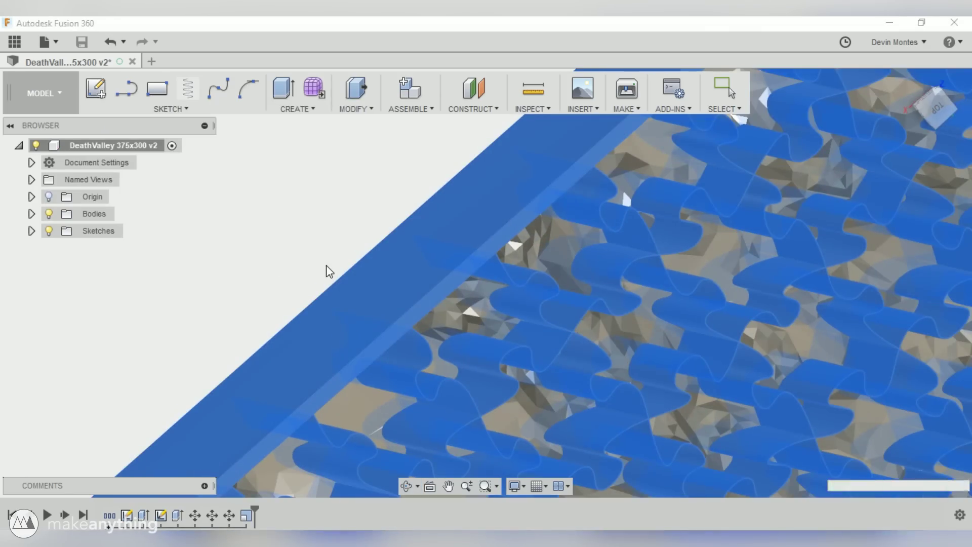
# Step: Combine-cut the terrain body using the puzzle frame as the tool body
pyautogui.write('s')
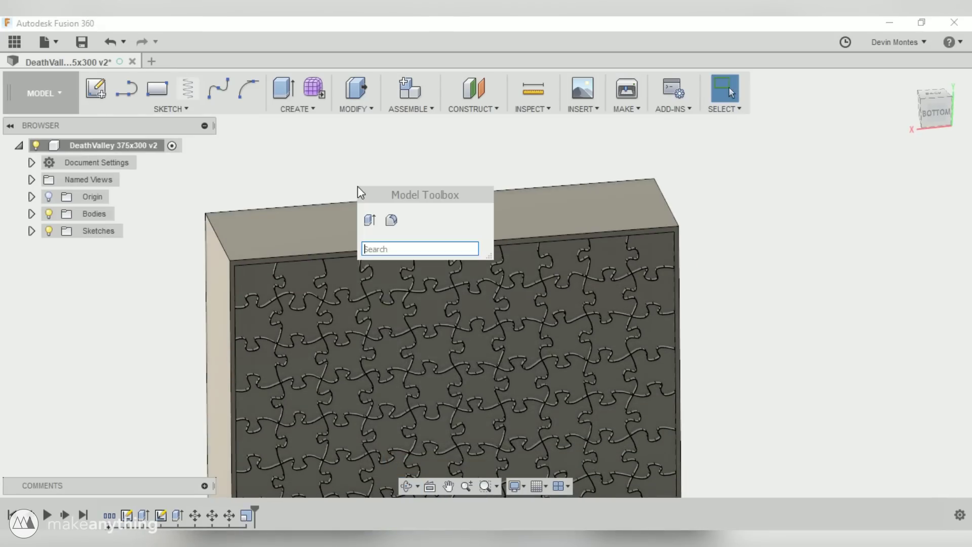
pyautogui.write('combine')
pyautogui.press('Return')
pyautogui.click(292, 155)
pyautogui.click(218, 190)
pyautogui.click(384, 281)
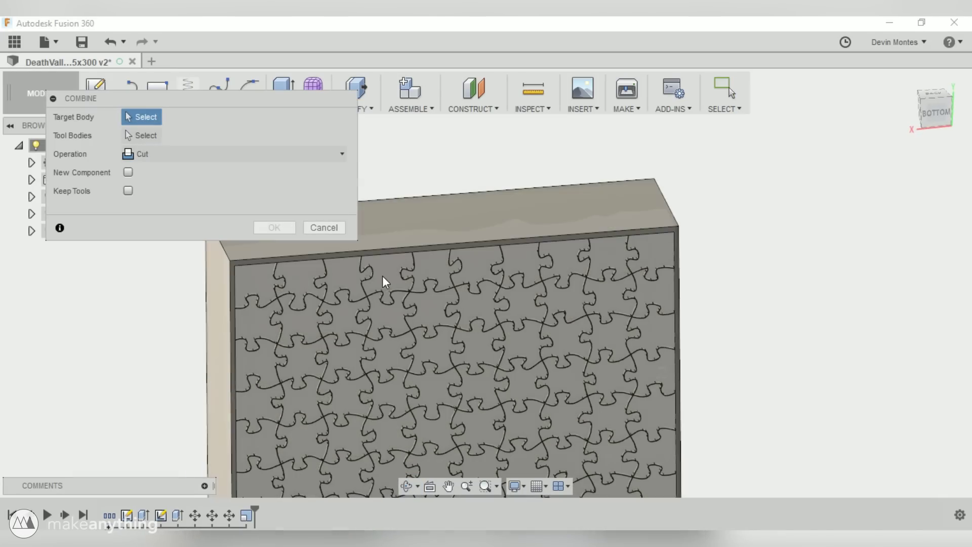
pyautogui.click(402, 219)
pyautogui.click(274, 227)
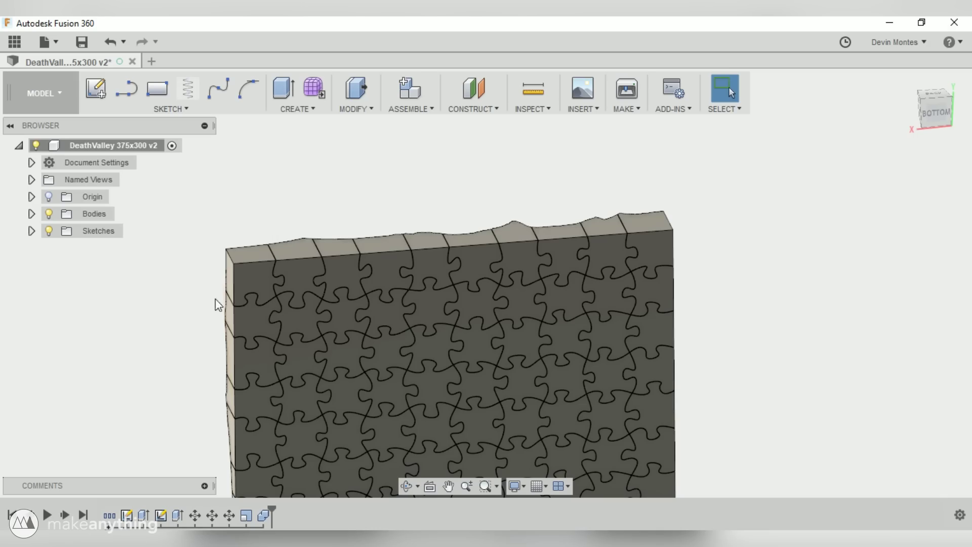
pyautogui.keyDown('shift'); pyautogui.moveTo(218, 304); pyautogui.dragTo(132, 311, button='middle'); pyautogui.keyUp('shift')
pyautogui.scroll(5, 89, 298)
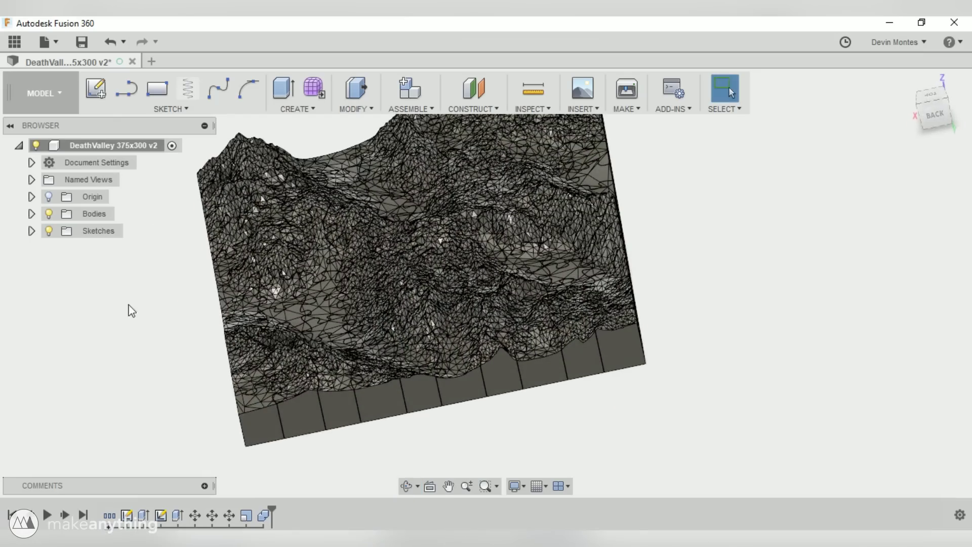
# Step: Export Body1 as a Medium-refinement STL into the DeathValleyPuzzle folder
pyautogui.click(31, 214)
pyautogui.scroll(3, 64, 281)
pyautogui.scroll(-2, 100, 324)
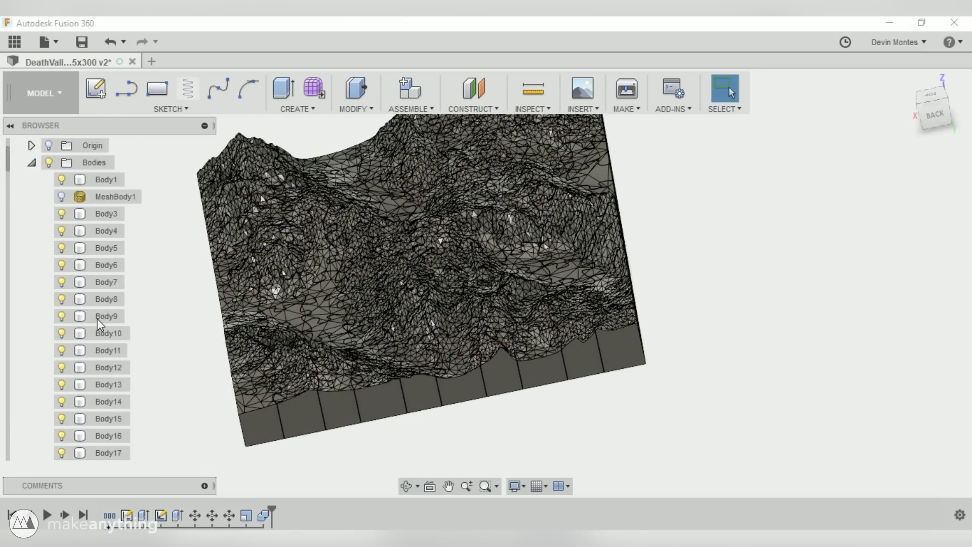
pyautogui.scroll(-14, 99, 324)
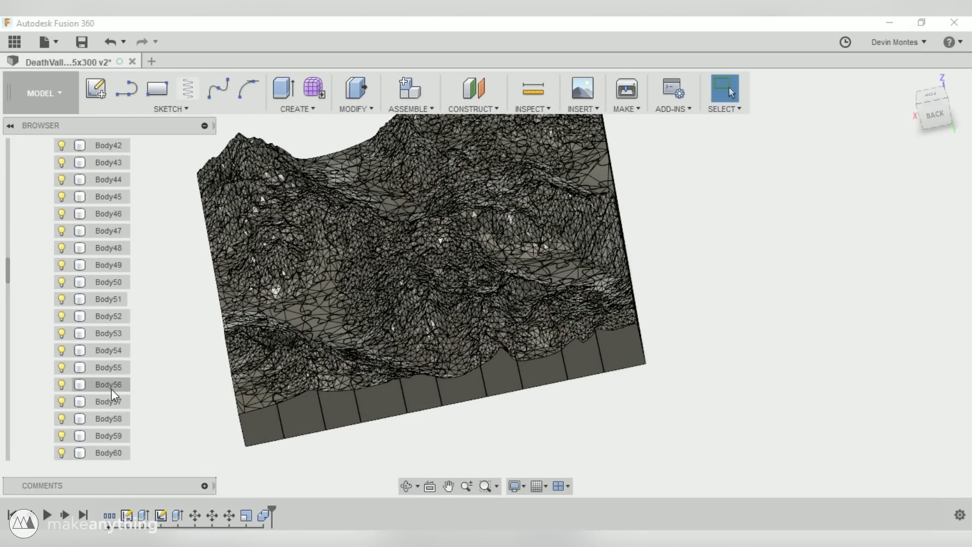
pyautogui.scroll(14, 103, 431)
pyautogui.click(101, 231)
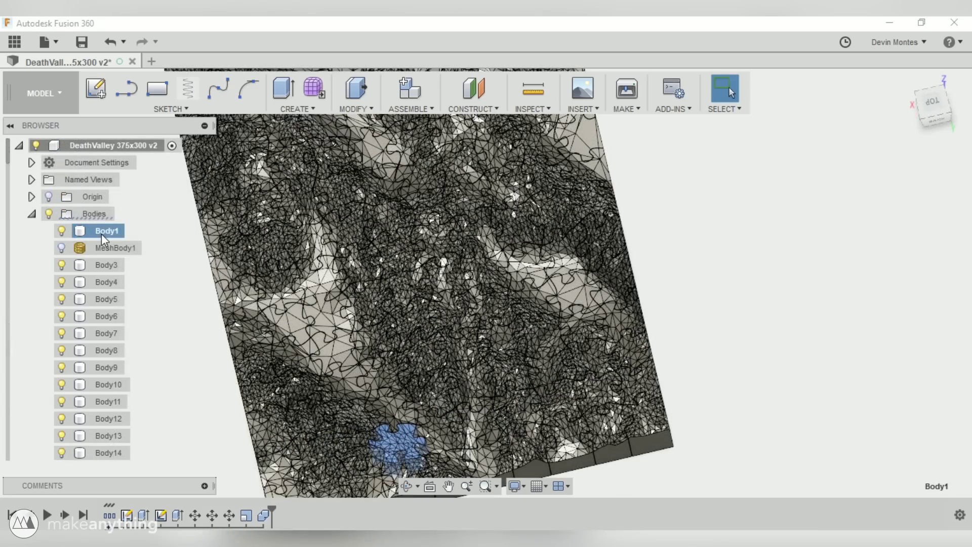
pyautogui.rightClick(101, 233)
pyautogui.click(150, 378)
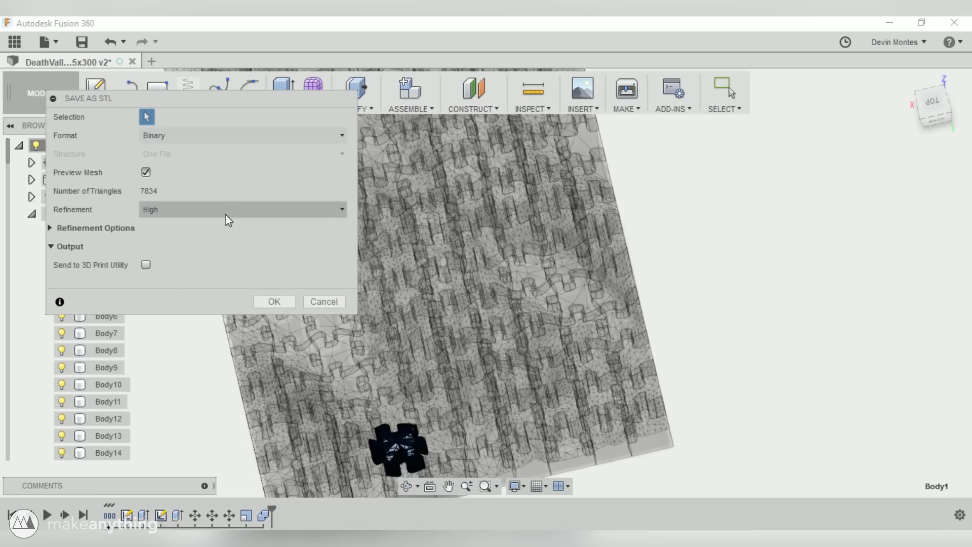
pyautogui.click(228, 220)
pyautogui.click(217, 239)
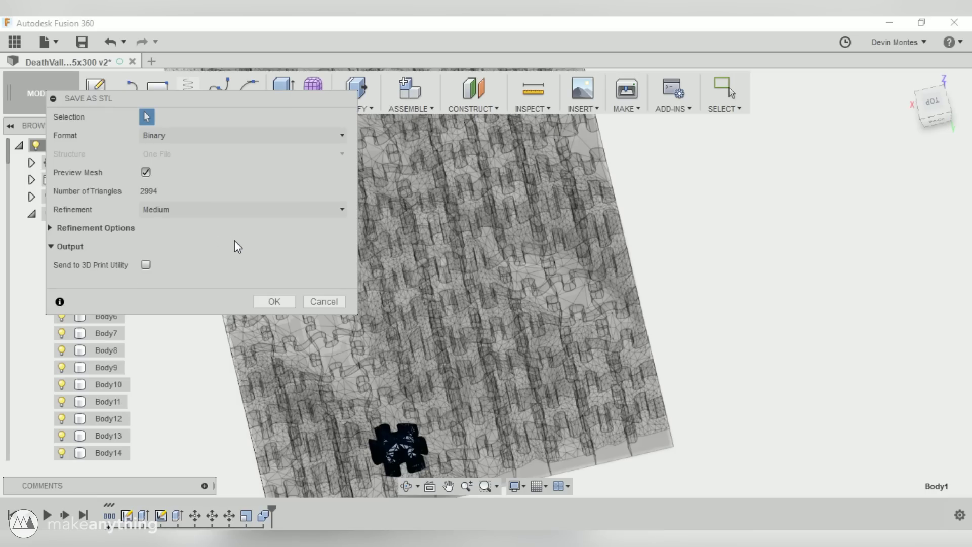
pyautogui.click(276, 302)
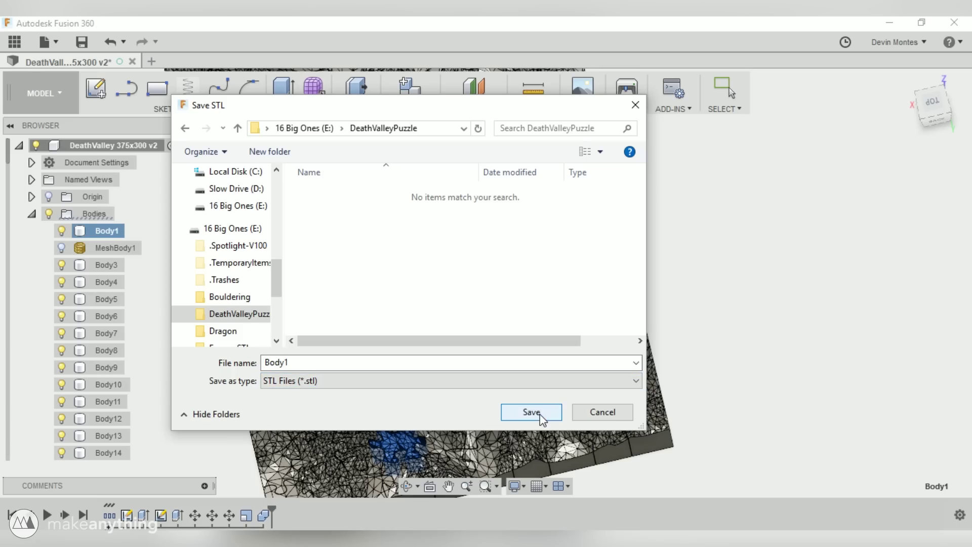
pyautogui.click(540, 414)
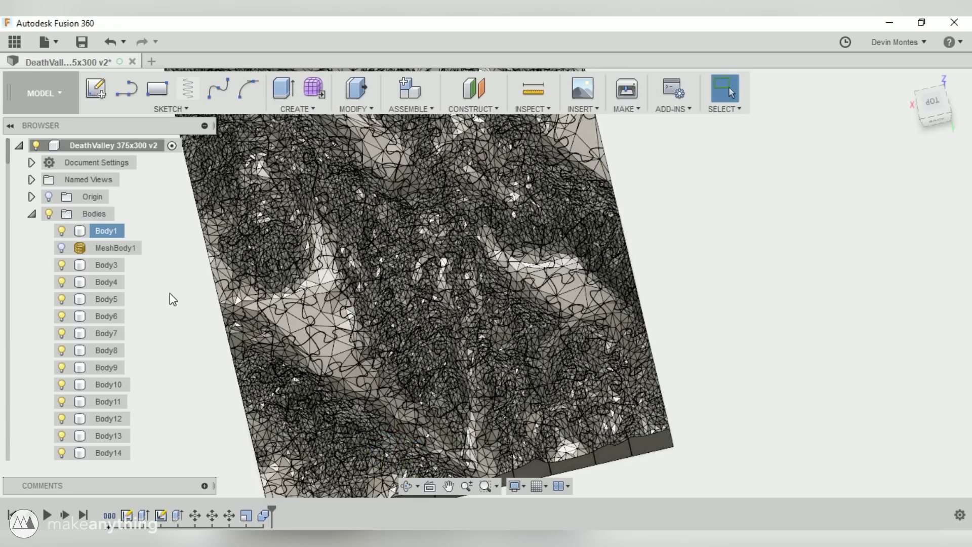
# Step: Hide Body1 and start the STL export of Body3
pyautogui.click(103, 264)
pyautogui.click(62, 231)
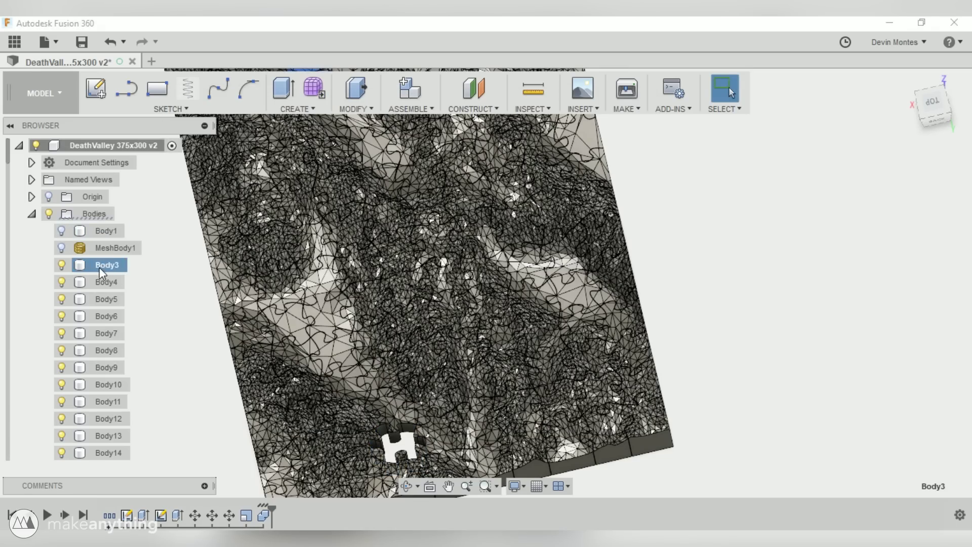
pyautogui.rightClick(104, 265)
pyautogui.click(147, 168)
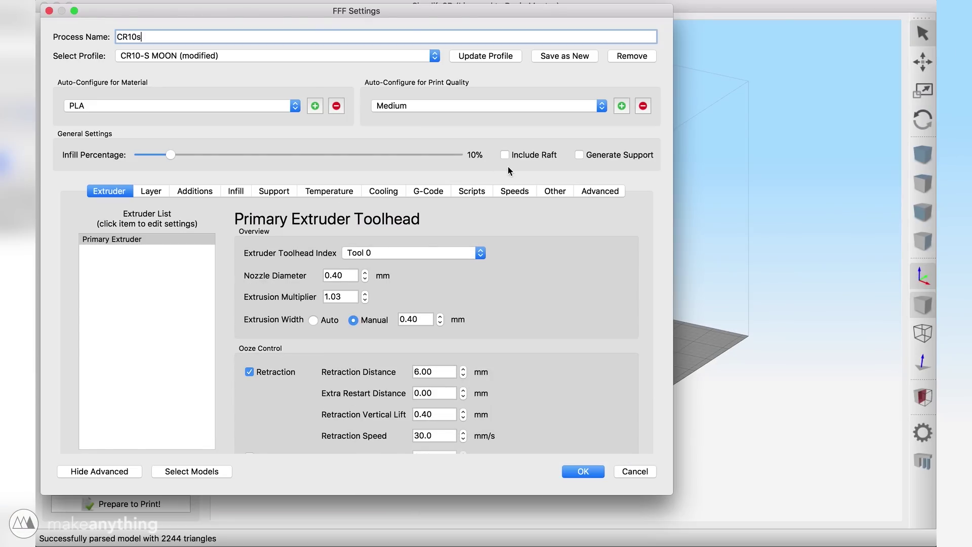
# Step: Give the CR10s process 0 bottom solid layers and 15% infill
pyautogui.click(162, 192)
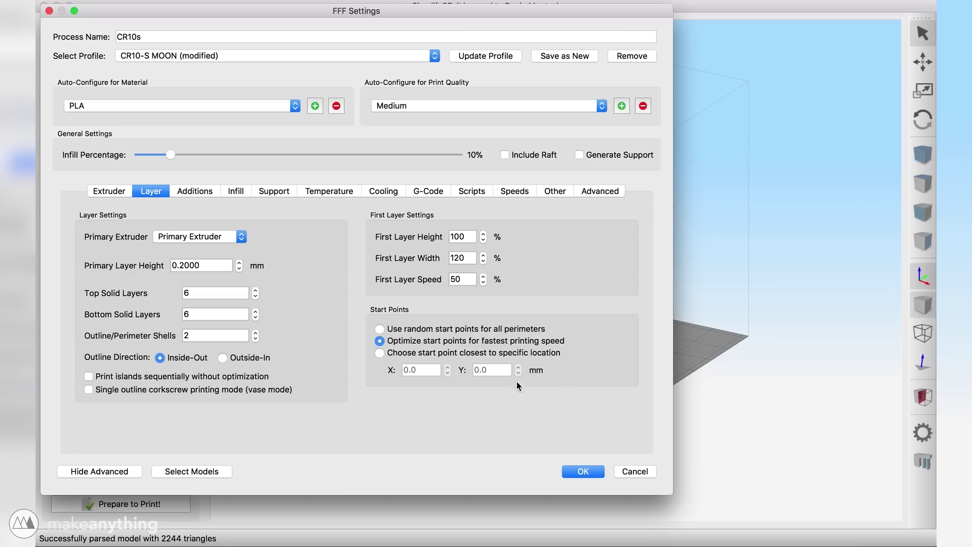
pyautogui.click(197, 318)
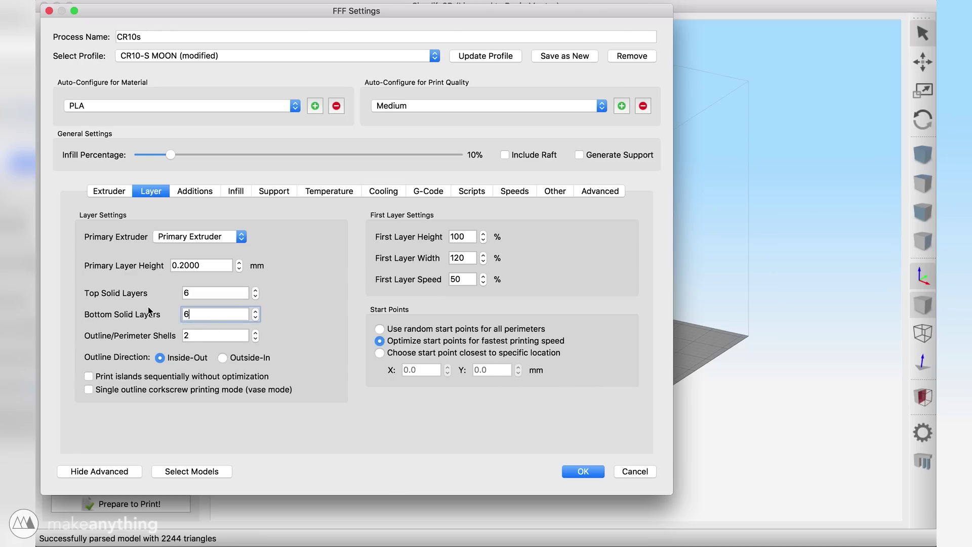
pyautogui.click(304, 324)
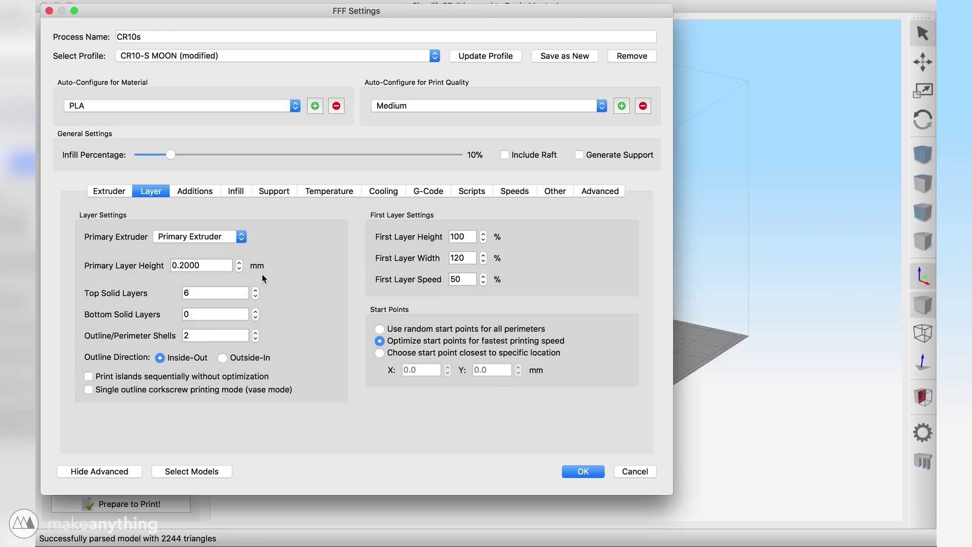
pyautogui.click(190, 156)
pyautogui.click(581, 473)
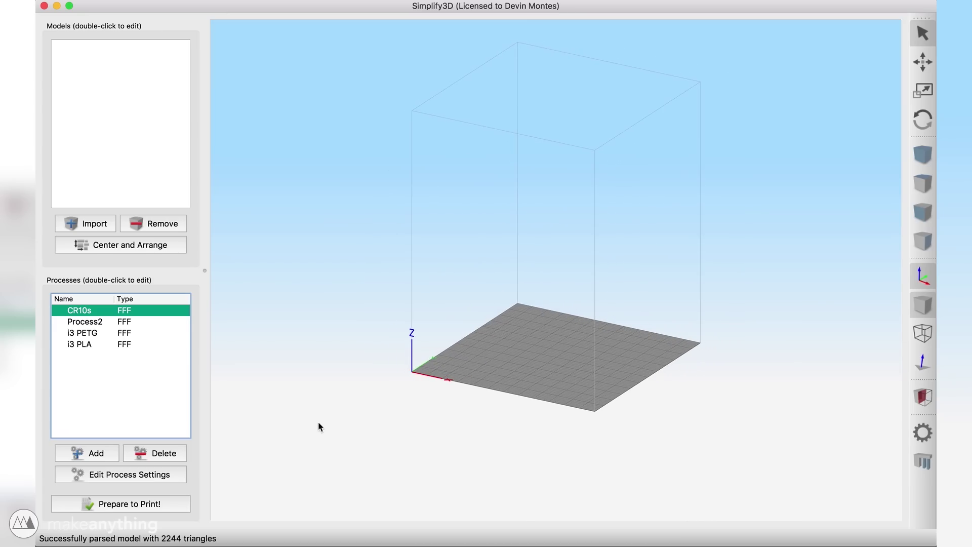
# Step: Import Body22.stl through Body30.stl onto the build plate
pyautogui.click(89, 224)
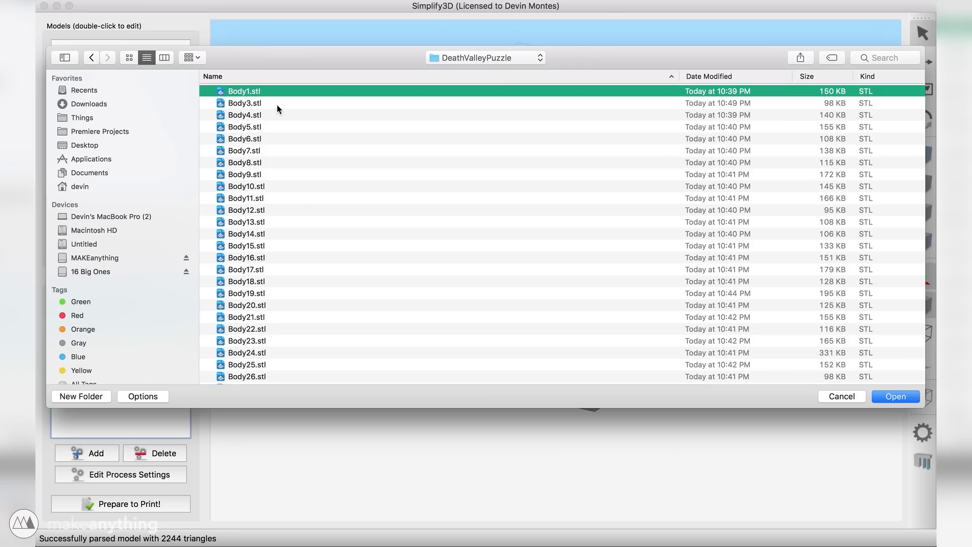
pyautogui.scroll(-10, 282, 114)
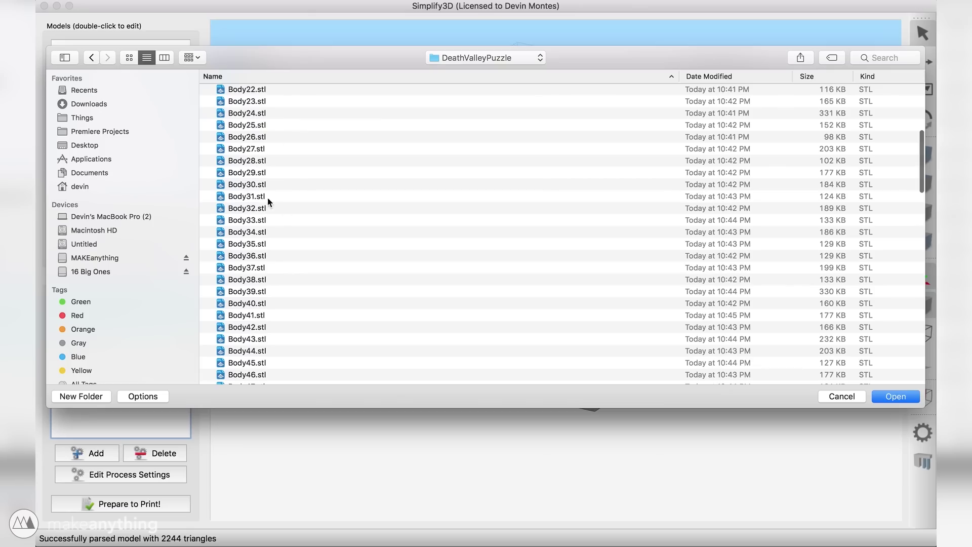
pyautogui.keyDown('shift'); pyautogui.click(252, 185); pyautogui.keyUp('shift')
pyautogui.click(888, 394)
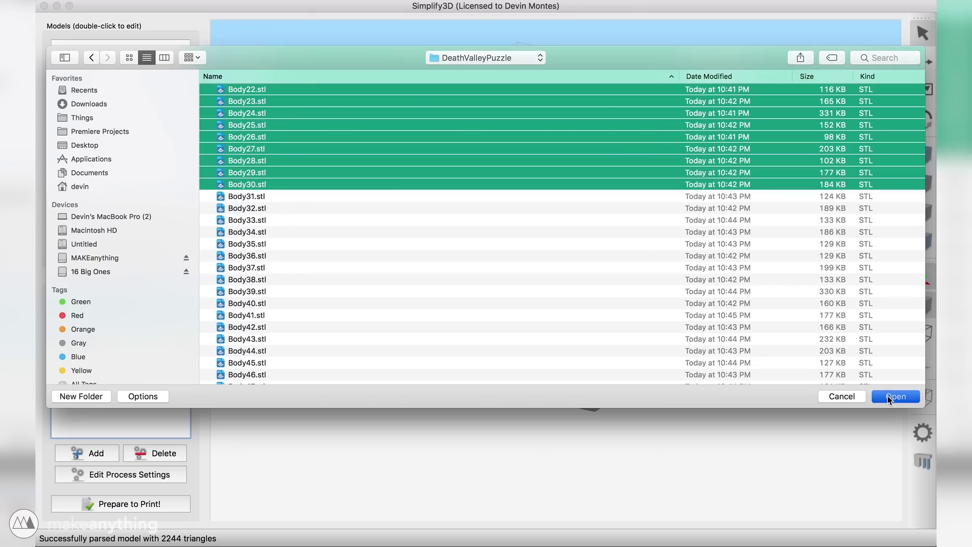
# Step: Arrange all pieces in a grid, slice them, and preview the first layer
pyautogui.click(178, 249)
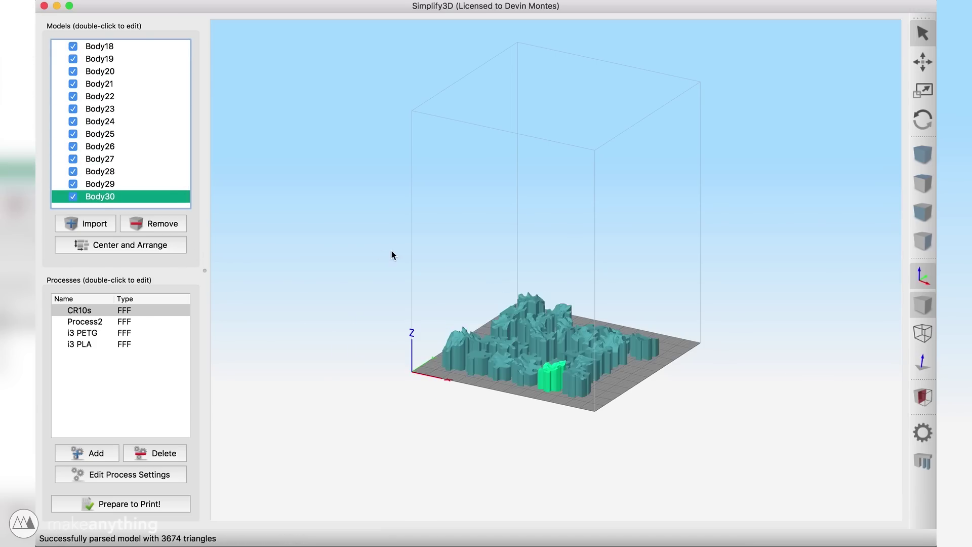
pyautogui.moveTo(391, 251); pyautogui.dragTo(424, 329)
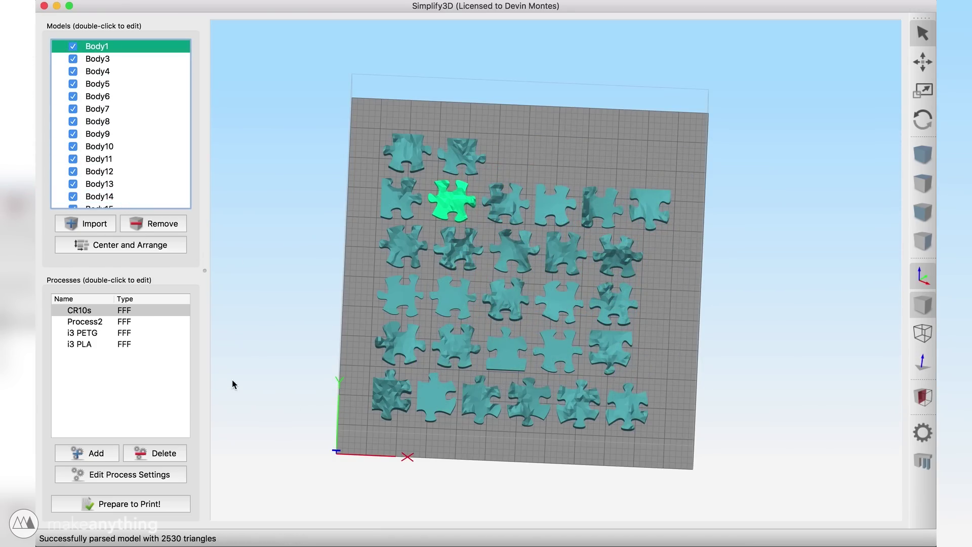
pyautogui.click(176, 499)
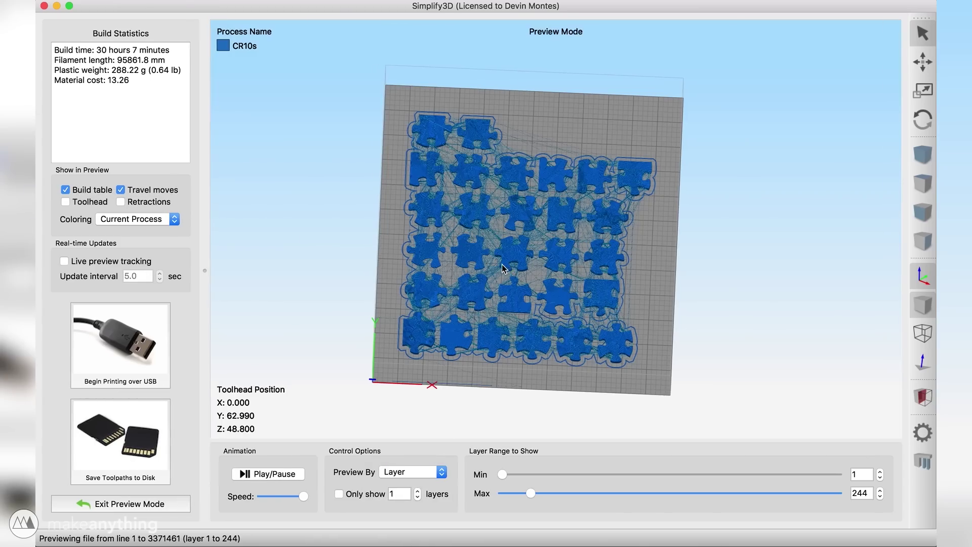
pyautogui.scroll(5, 503, 264)
pyautogui.moveTo(530, 493); pyautogui.dragTo(632, 493)
# Step: Switch the CR10s internal infill pattern to Triangular
pyautogui.click(141, 504)
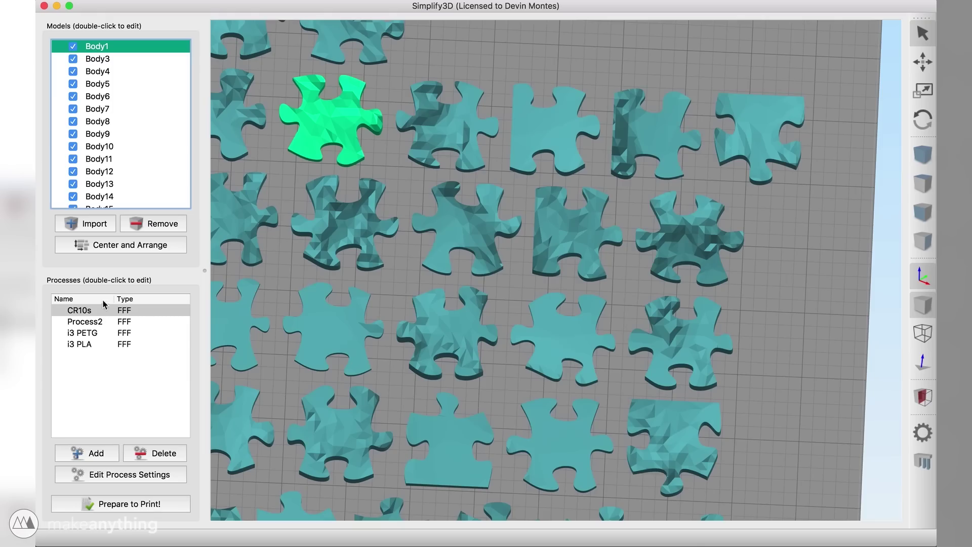
pyautogui.doubleClick(87, 310)
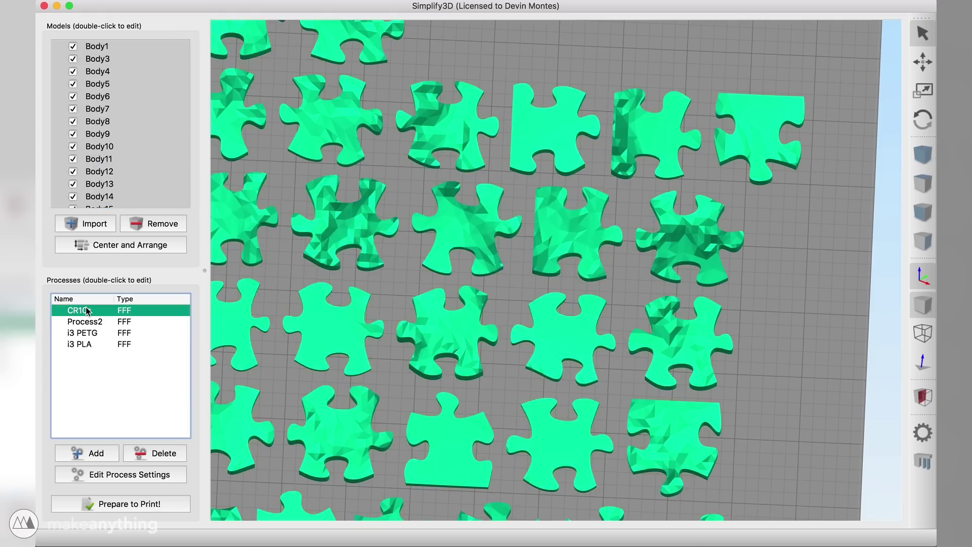
pyautogui.click(240, 193)
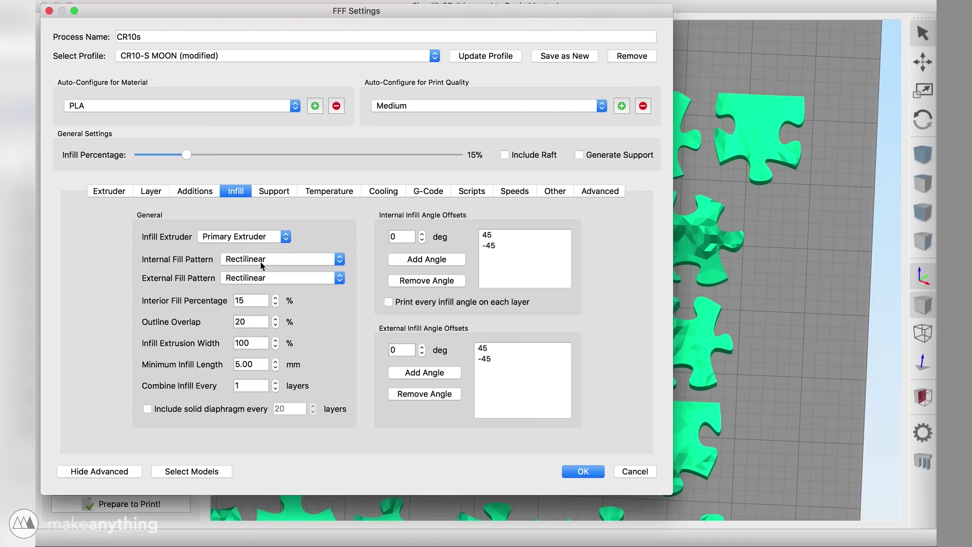
pyautogui.click(262, 260)
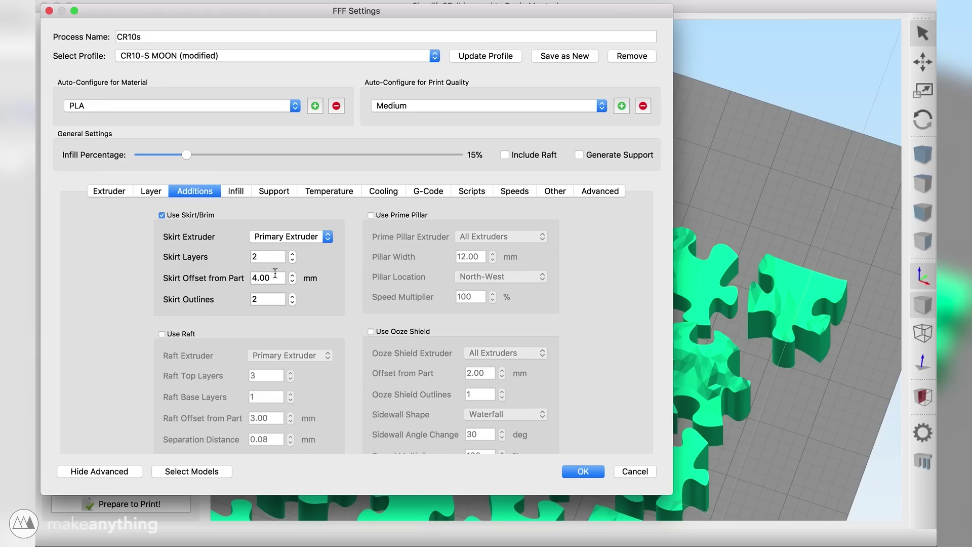
# Step: Set the skirt to 6 mm offset, 1 outline and 1 layer, then reslice
pyautogui.click(275, 273)
pyautogui.doubleClick(271, 301)
pyautogui.write('1')
pyautogui.doubleClick(268, 254)
pyautogui.write('1')
pyautogui.click(590, 473)
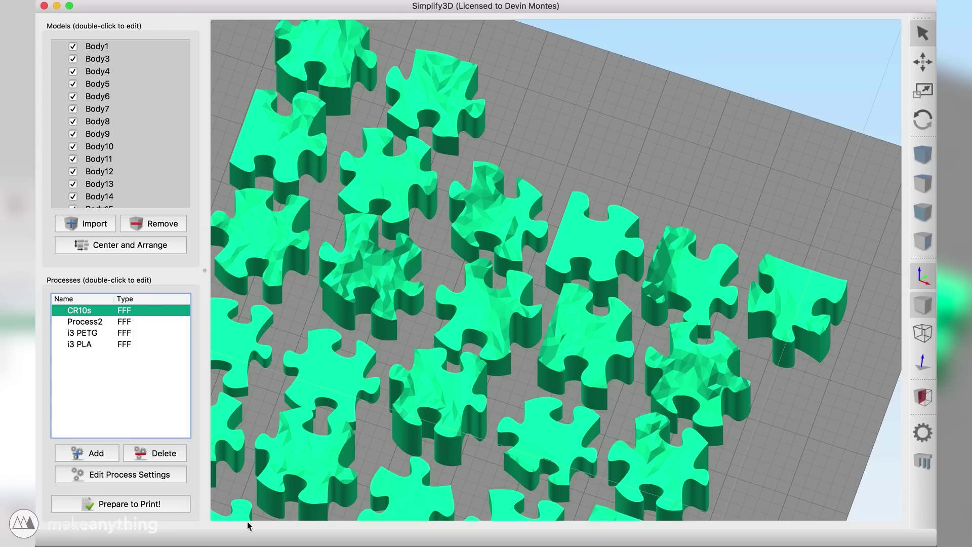
pyautogui.click(160, 503)
pyautogui.press('Return')
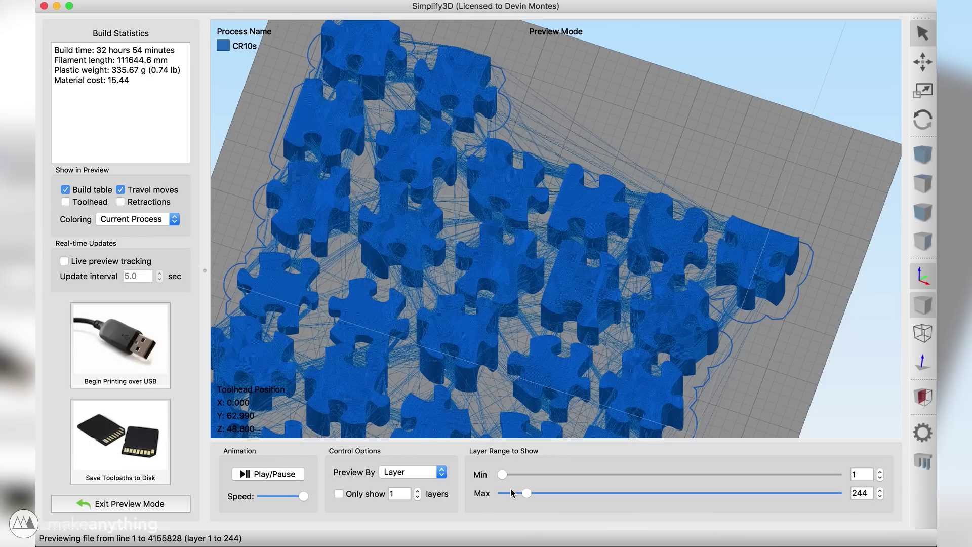
# Step: Preview the triangular-infill toolpaths layer by layer with the Max layer slider, then save toolpaths to disk
pyautogui.click(511, 492)
pyautogui.moveTo(511, 490); pyautogui.dragTo(578, 498)
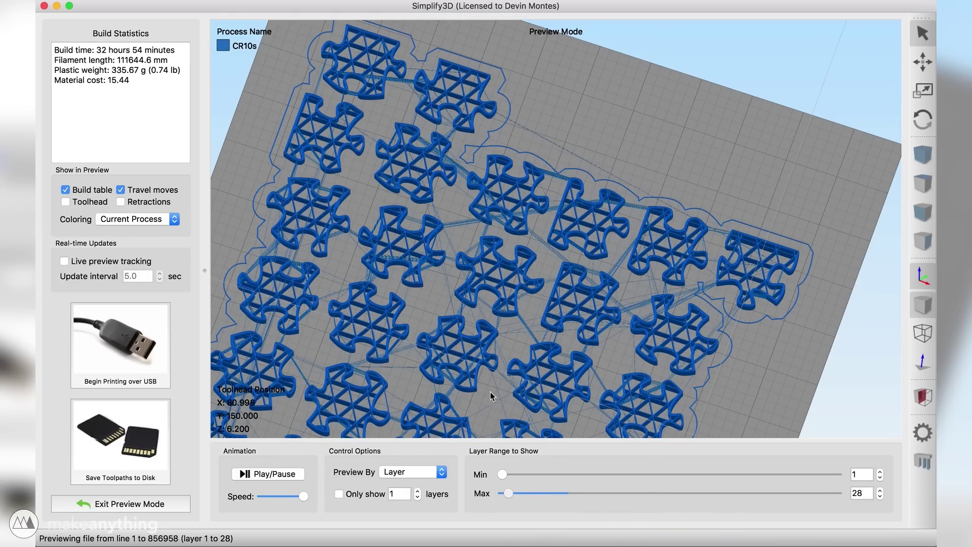
pyautogui.click(141, 441)
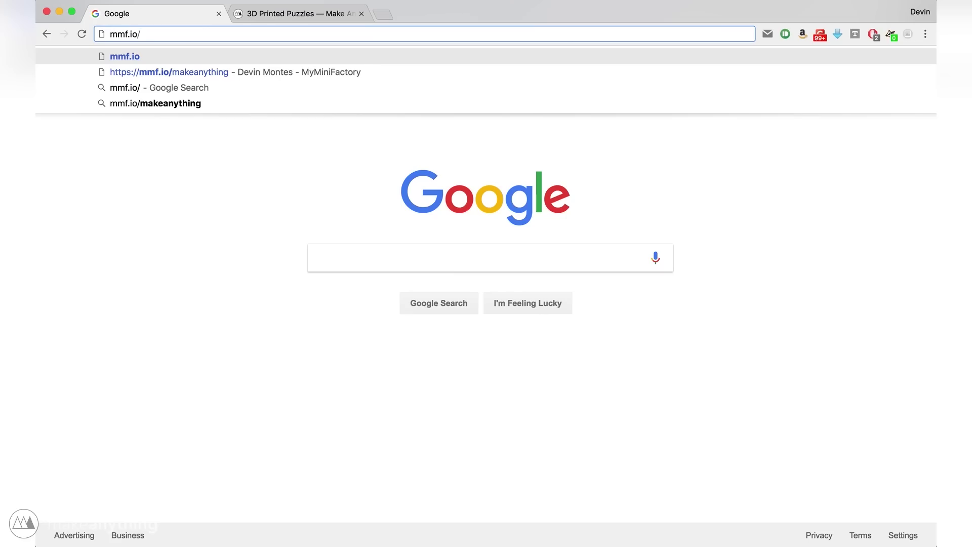
# Step: Load the mmf.io/makeanything creator profile on MyMiniFactory and scroll through its listings
pyautogui.write('ing')
pyautogui.press('Return')
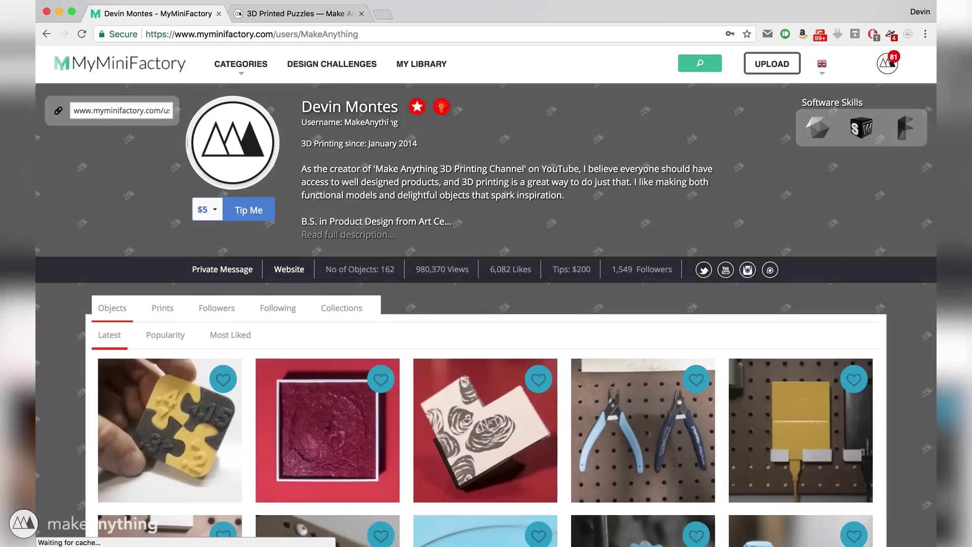
pyautogui.scroll(-4, 389, 121)
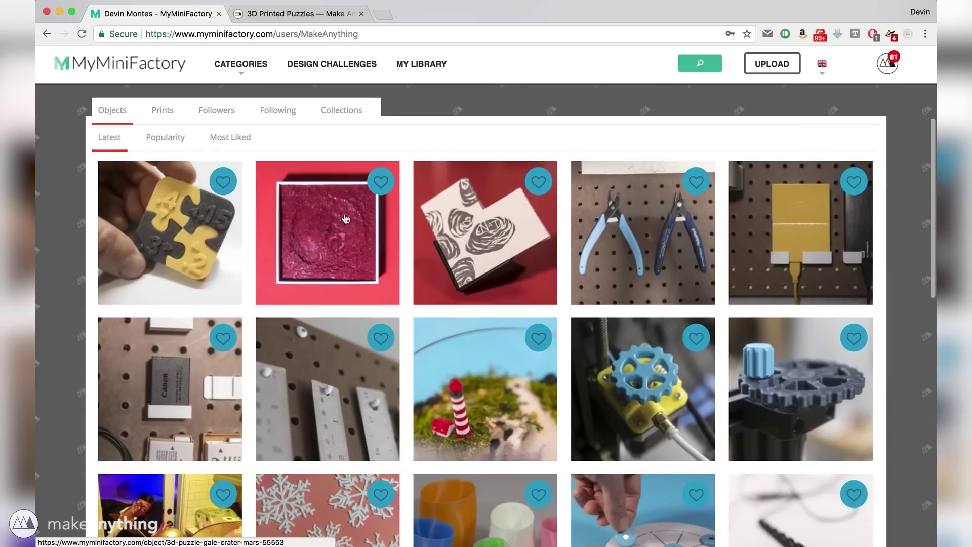
# Step: Open the 3D Puzzle: Gale Crater (Mars) listing and scroll down its page
pyautogui.click(283, 261)
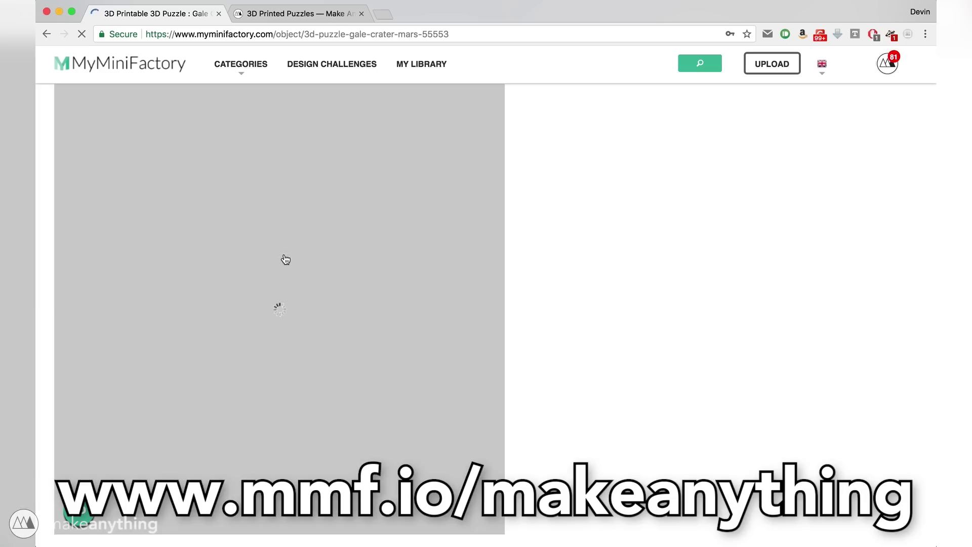
pyautogui.scroll(-1, 468, 228)
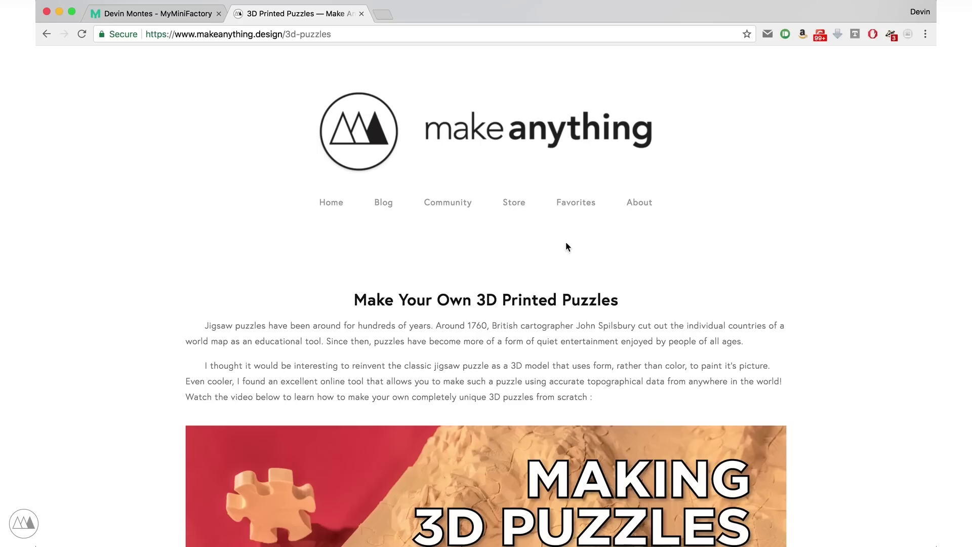
pyautogui.scroll(-15, 566, 240)
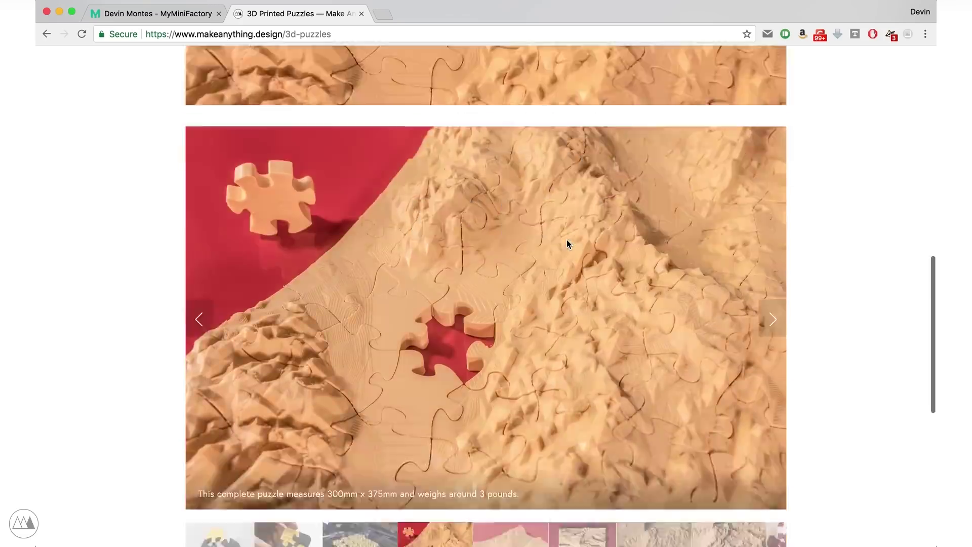